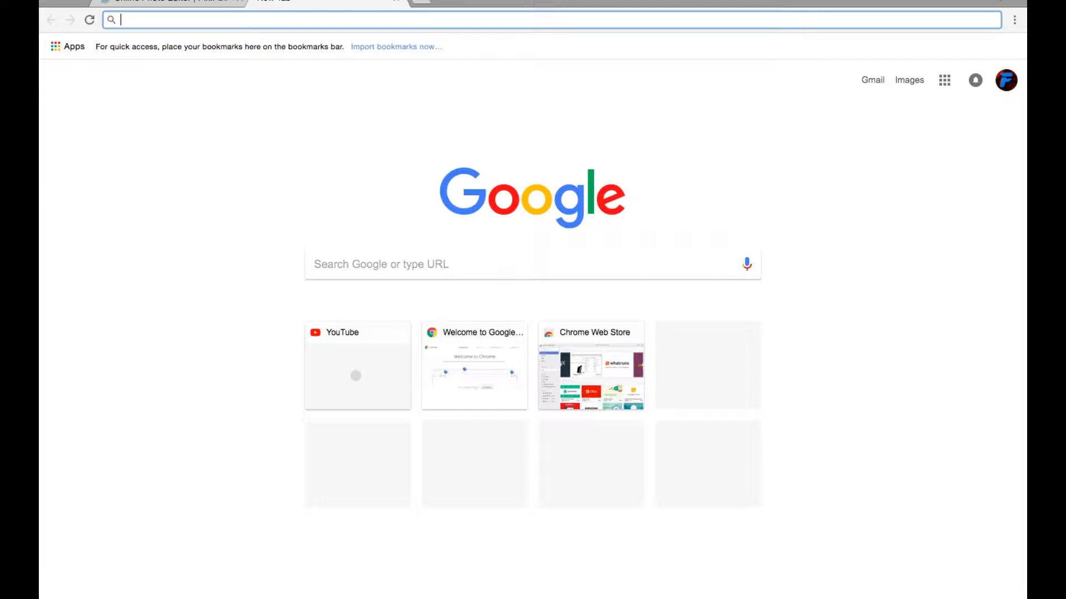
Search the web for "Pixlr" and open the Pixlr Editor online photo editor
{"action": "type", "text": "Pixlr"}
{"action": "key", "text": "Return"}
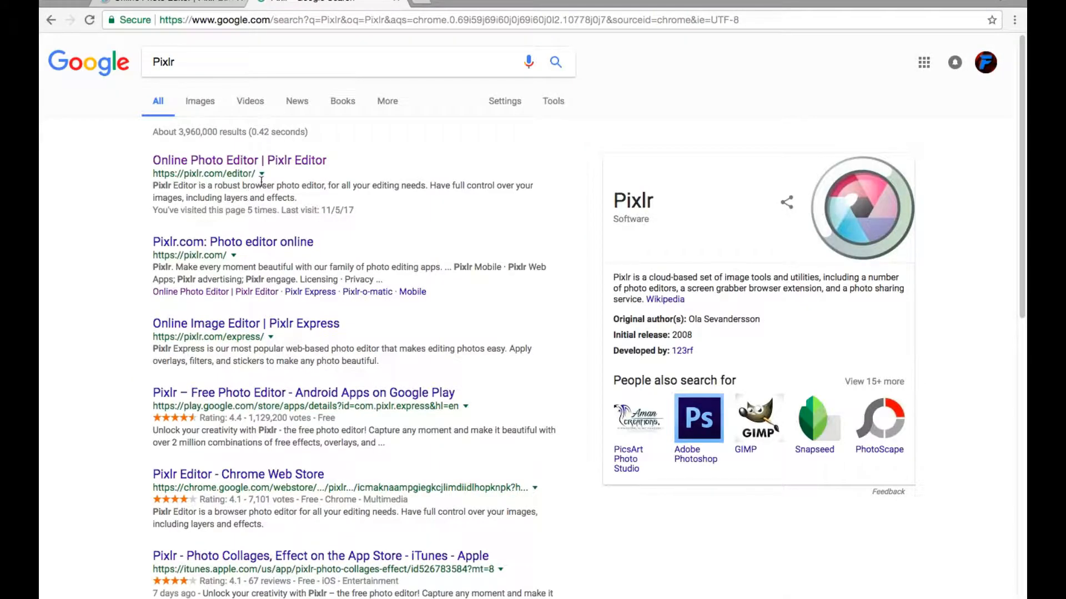
{"action": "left_click", "coordinate": [288, 164]}
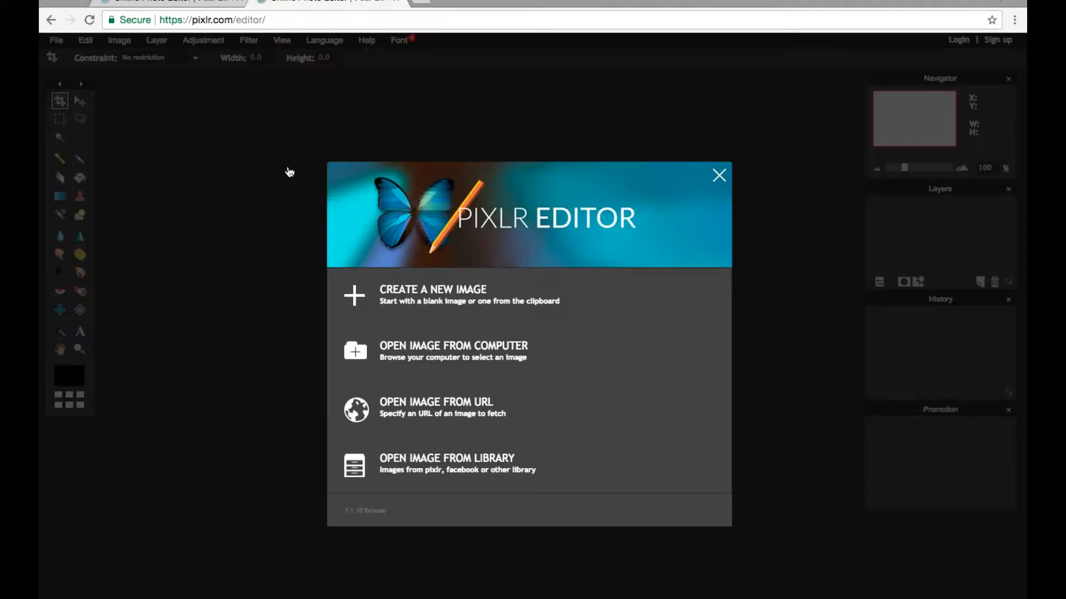
Create a new blank image 1920 x 1080 pixels with a transparent background
{"action": "left_click", "coordinate": [468, 302]}
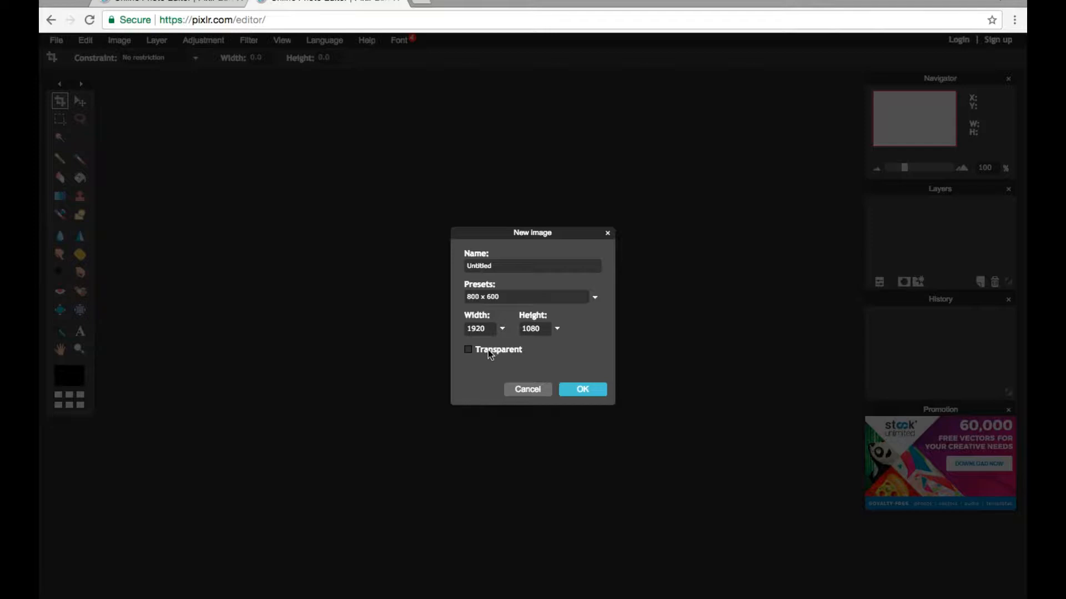
{"action": "left_click", "coordinate": [577, 389]}
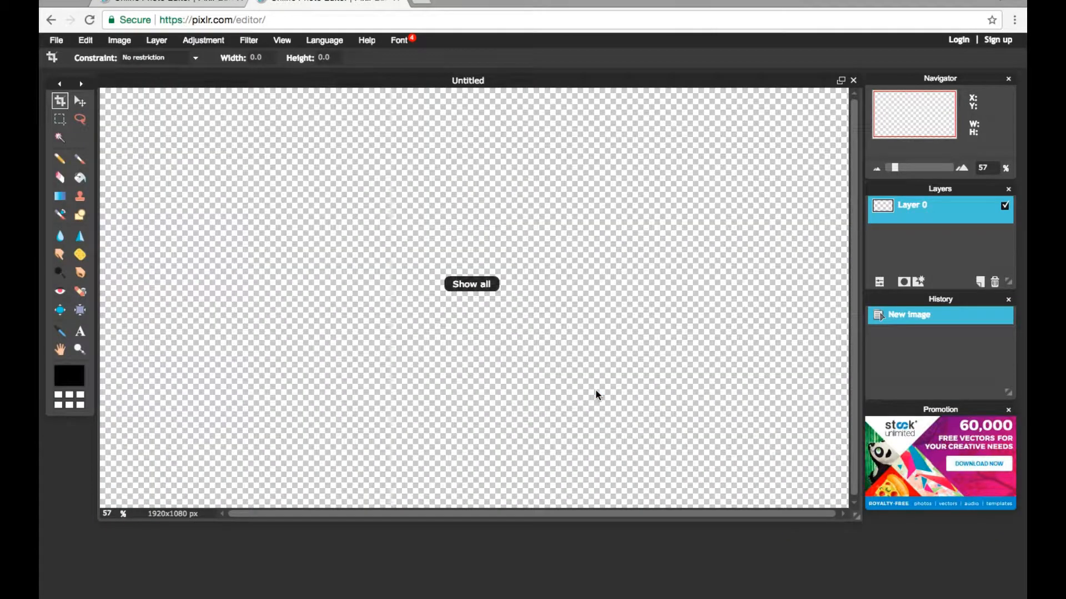
Open End Screen Template.jpg from the computer and copy its Background layer into the Untitled image
{"action": "left_click", "coordinate": [56, 41]}
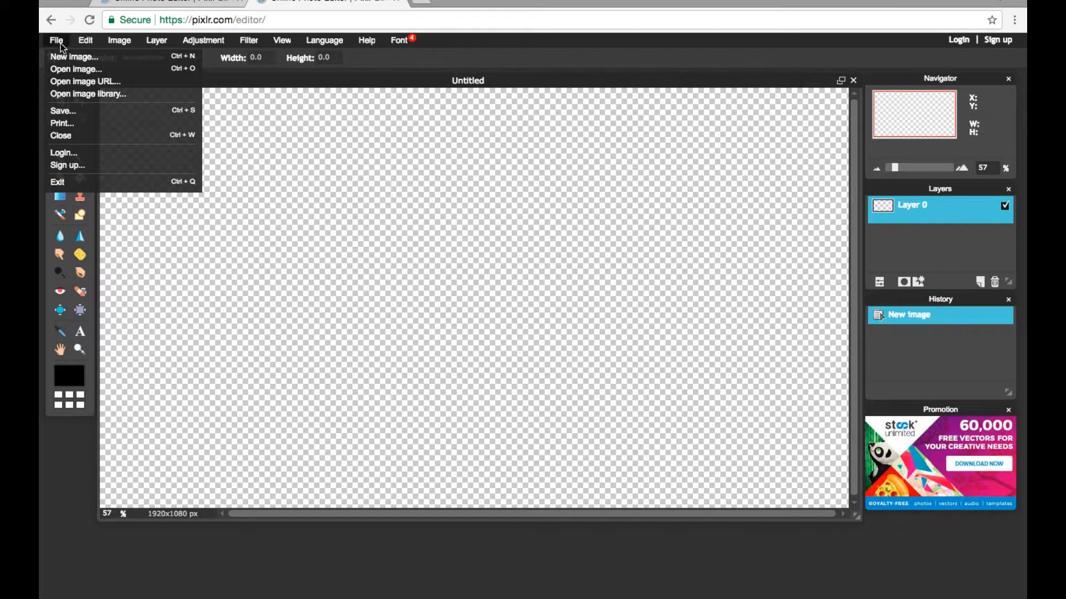
{"action": "left_click", "coordinate": [100, 73]}
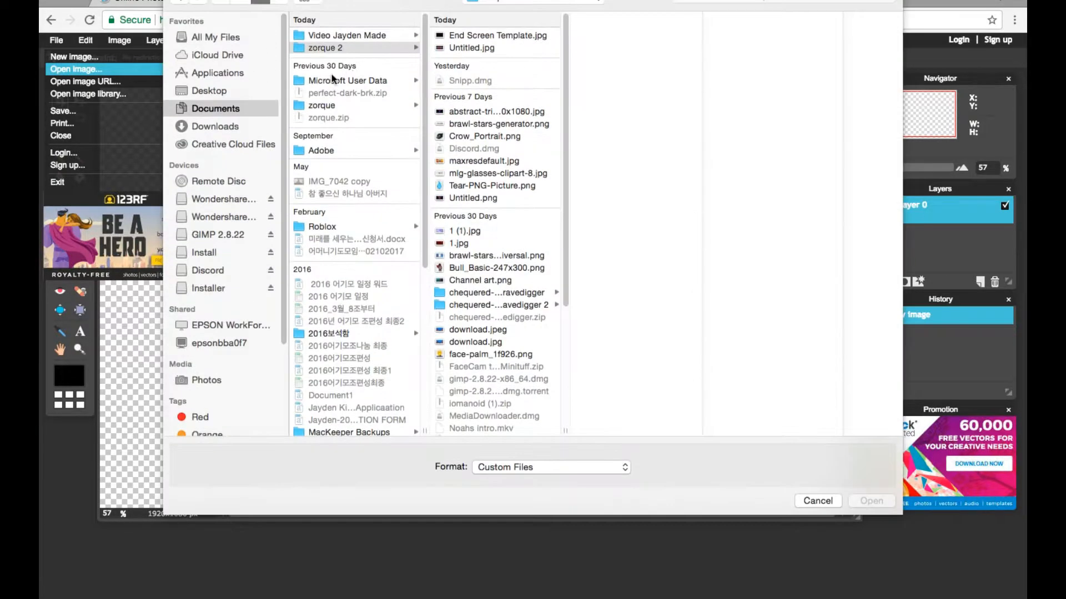
{"action": "double_click", "coordinate": [498, 36]}
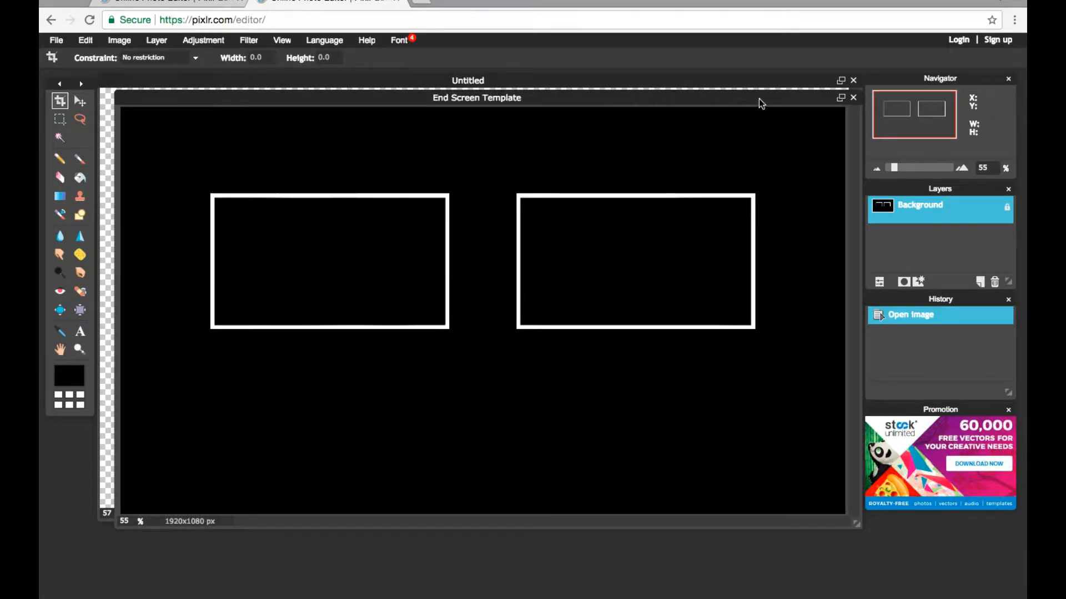
{"action": "left_click_drag", "start_coordinate": [760, 99], "coordinate": [753, 255]}
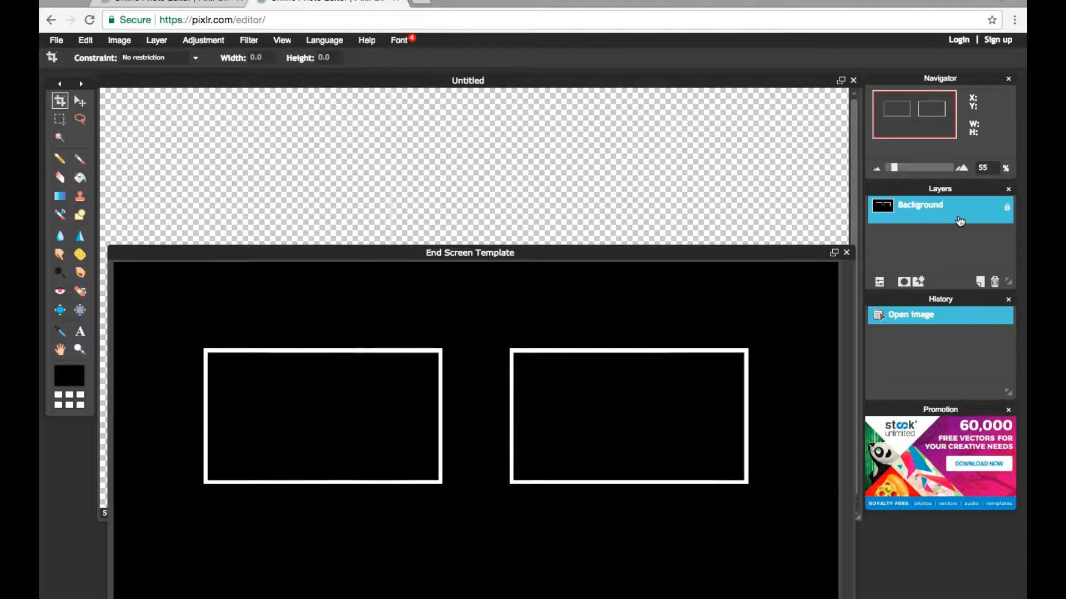
{"action": "left_click_drag", "start_coordinate": [955, 216], "coordinate": [694, 143]}
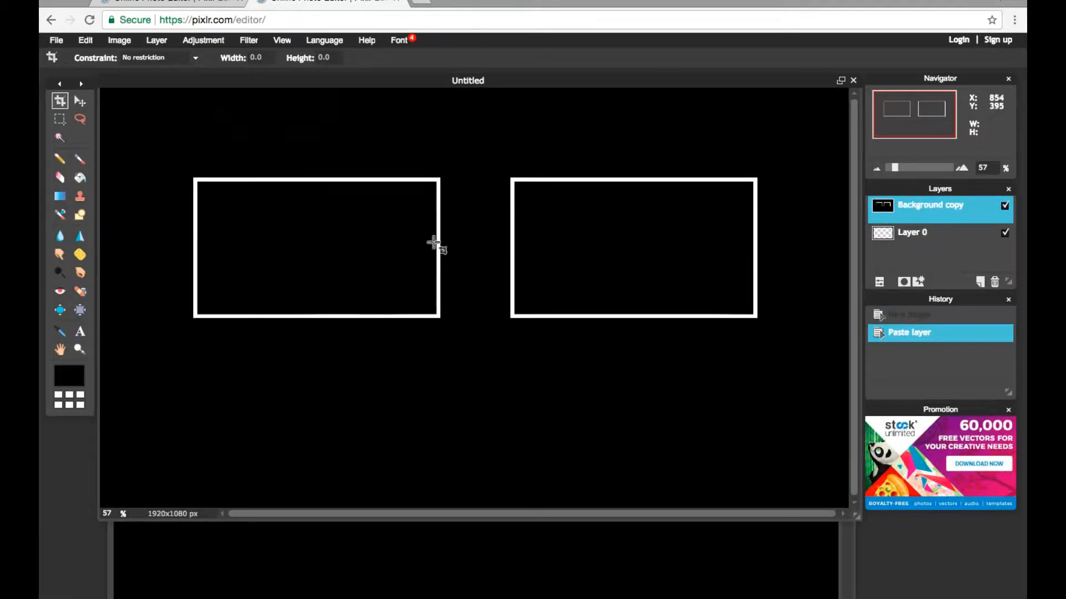
Select with the Wand tool and clear the black areas inside both white frames and around them
{"action": "left_click", "coordinate": [60, 137]}
{"action": "left_click", "coordinate": [240, 247]}
{"action": "key", "text": "Delete"}
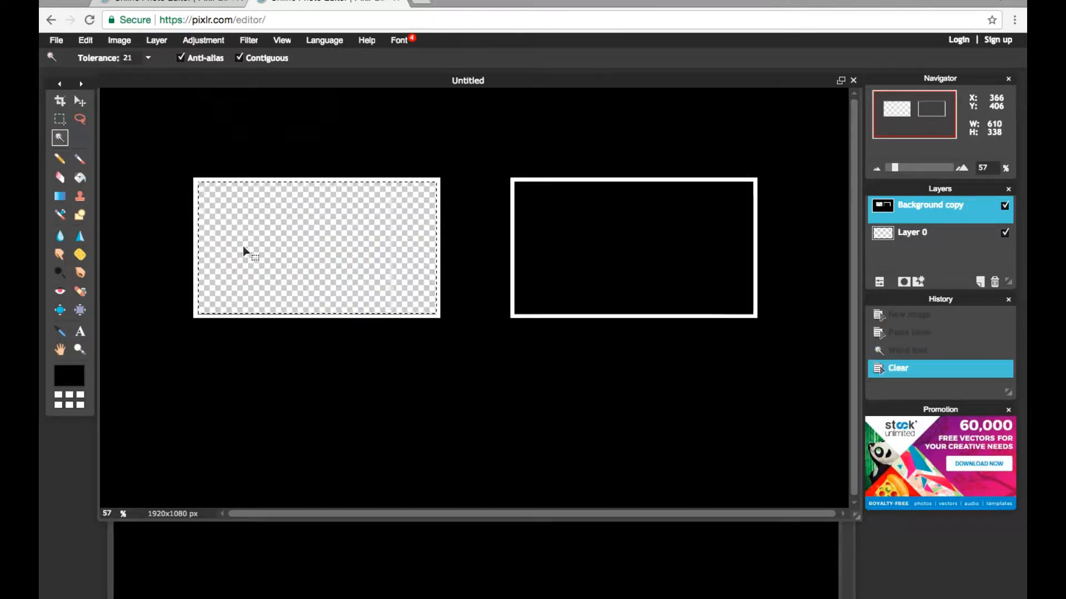
{"action": "left_click", "coordinate": [580, 258]}
{"action": "key", "text": "Delete"}
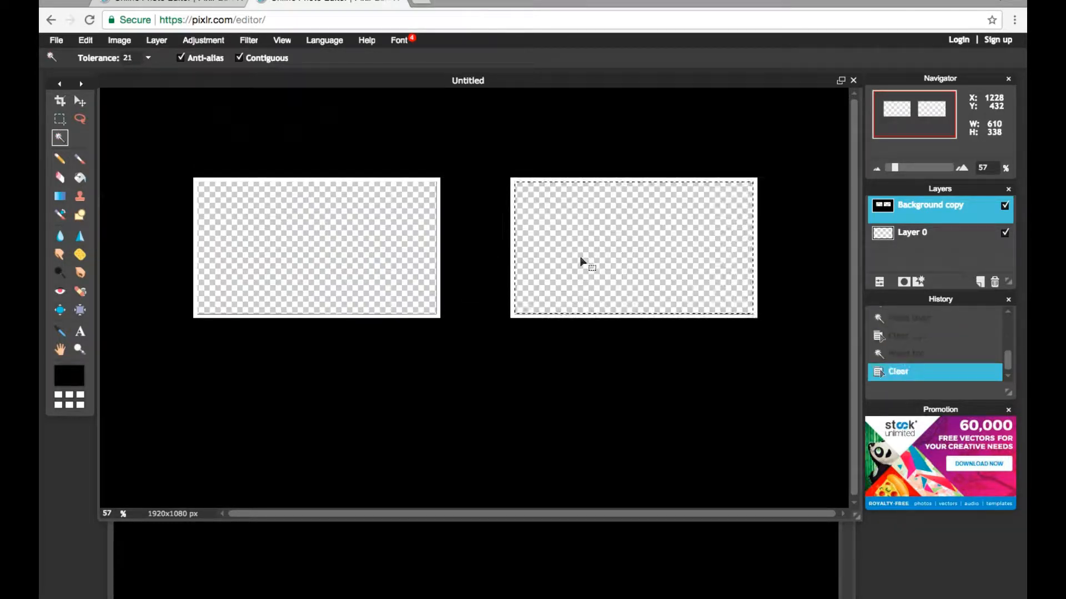
{"action": "left_click", "coordinate": [620, 369]}
{"action": "key", "text": "Delete"}
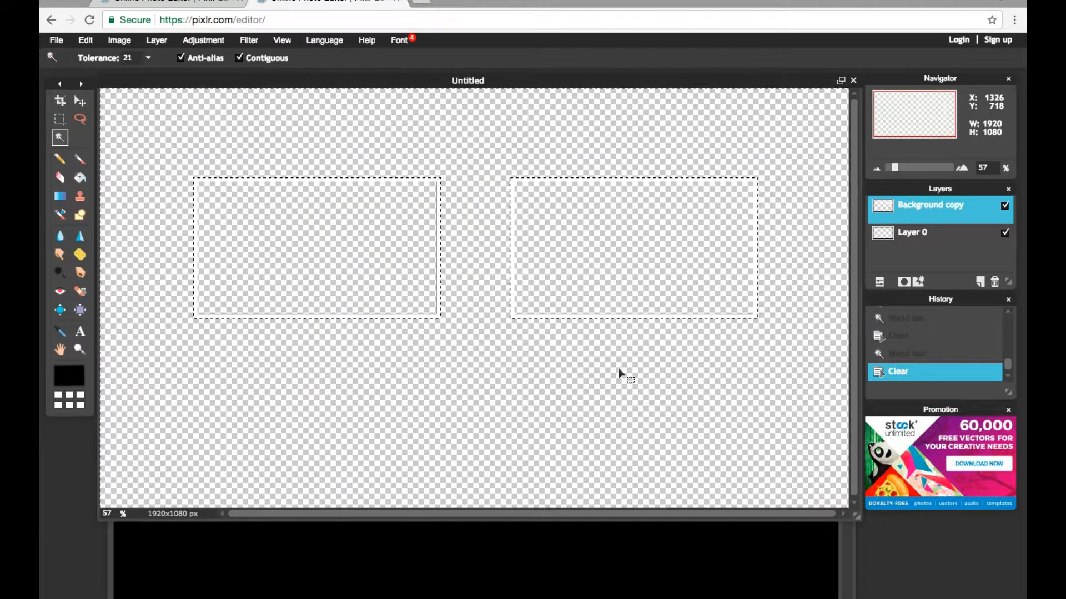
Select the left frame's white outline and fill it with the grey-to-dark-blue linear gradient, running from top to bottom
{"action": "left_click", "coordinate": [371, 315]}
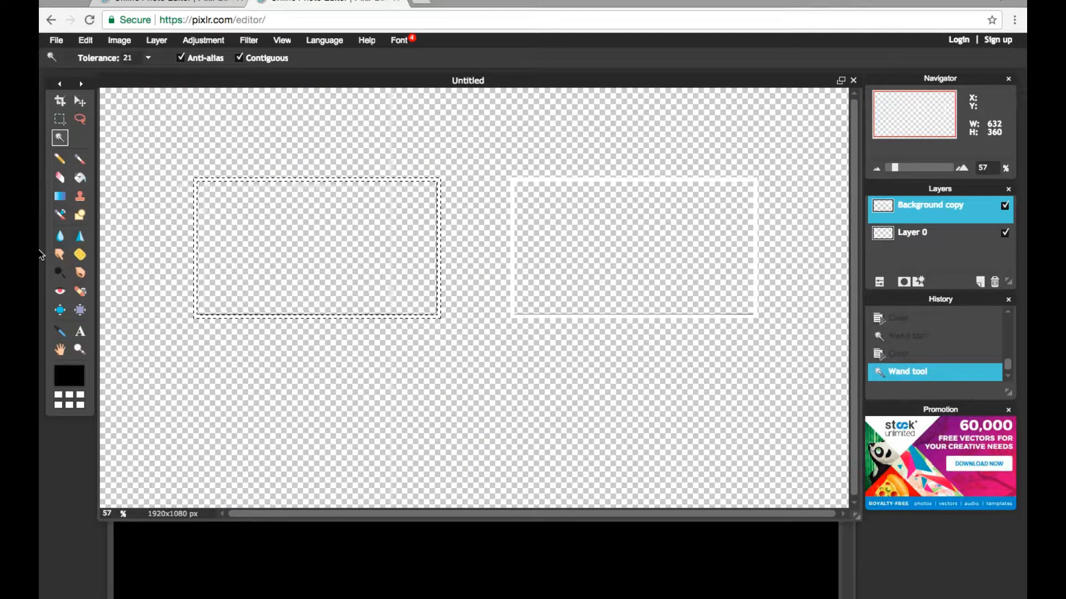
{"action": "left_click", "coordinate": [64, 199]}
{"action": "left_click", "coordinate": [245, 63]}
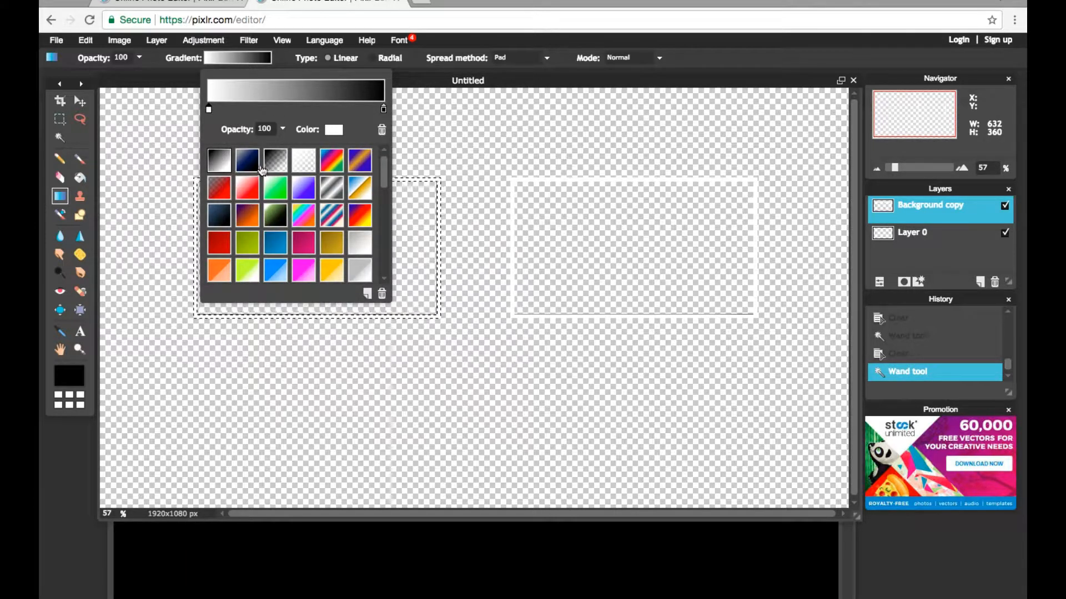
{"action": "left_click", "coordinate": [258, 166]}
{"action": "left_click", "coordinate": [431, 322]}
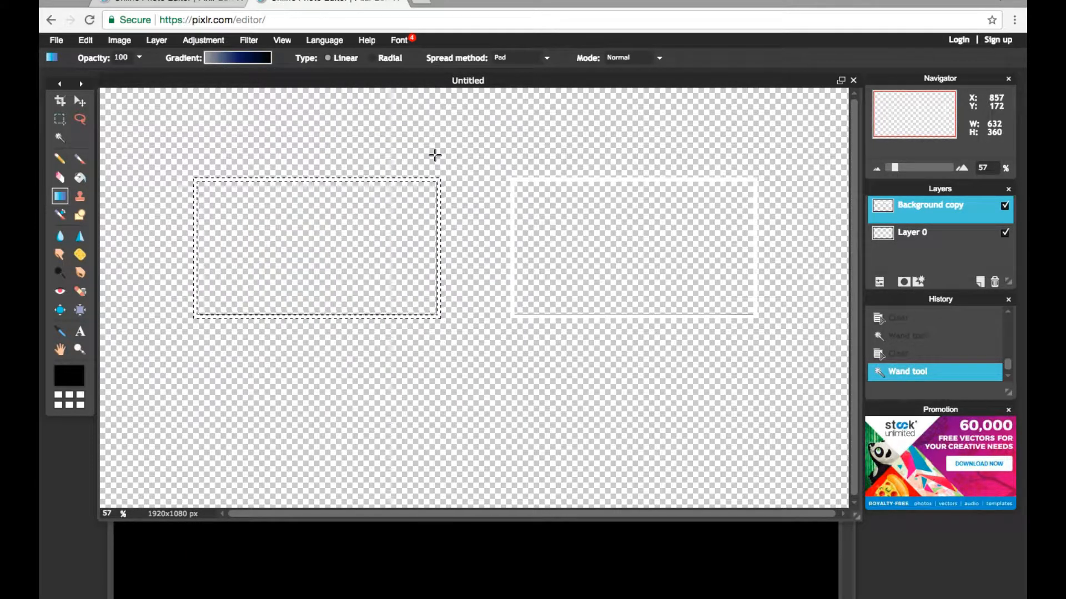
{"action": "left_click_drag", "start_coordinate": [469, 439], "coordinate": [468, 439]}
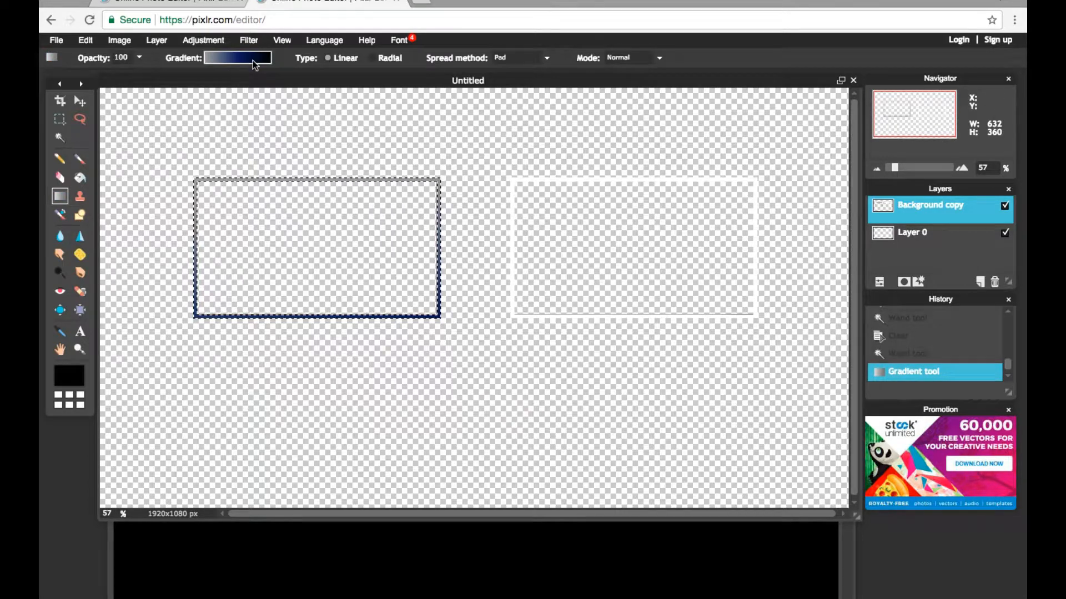
Select the right frame's white outline and apply the same grey-to-dark-blue gradient from top to bottom
{"action": "left_click", "coordinate": [60, 137]}
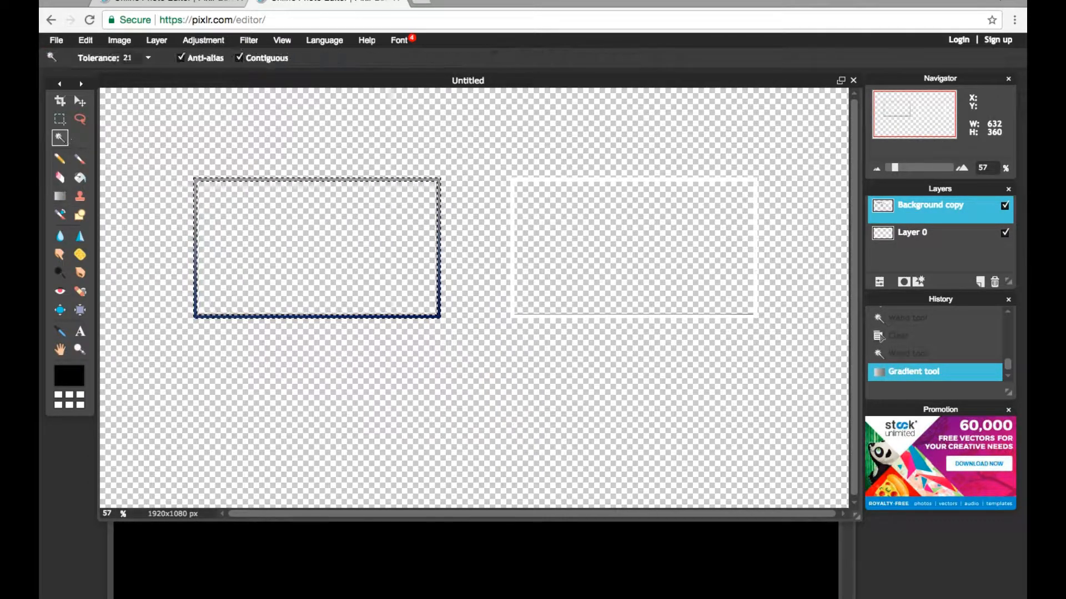
{"action": "left_click", "coordinate": [509, 236]}
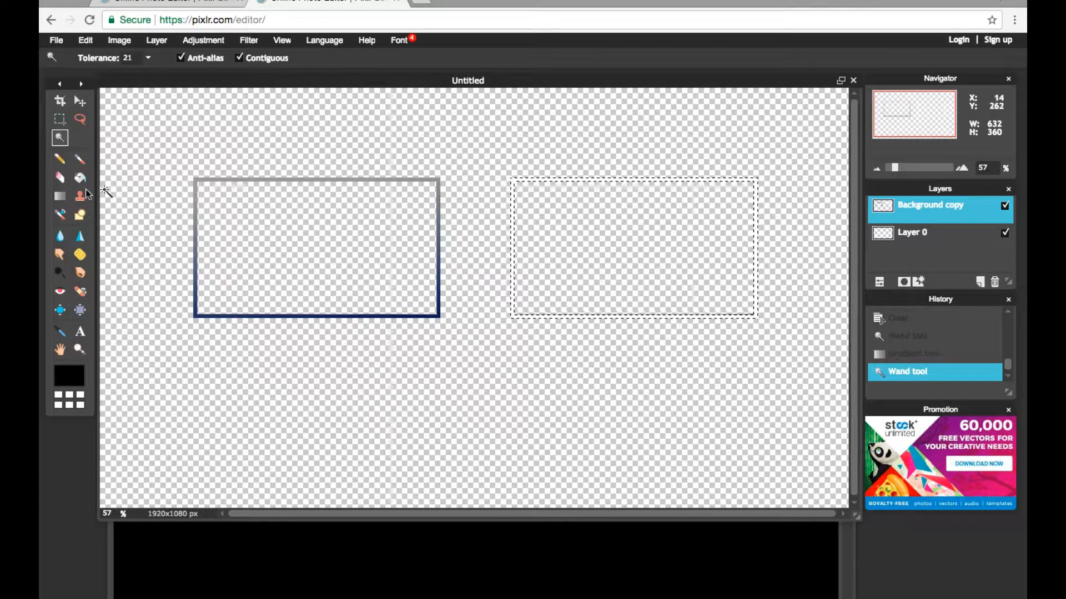
{"action": "left_click", "coordinate": [60, 197]}
{"action": "left_click_drag", "start_coordinate": [495, 321], "coordinate": [519, 324]}
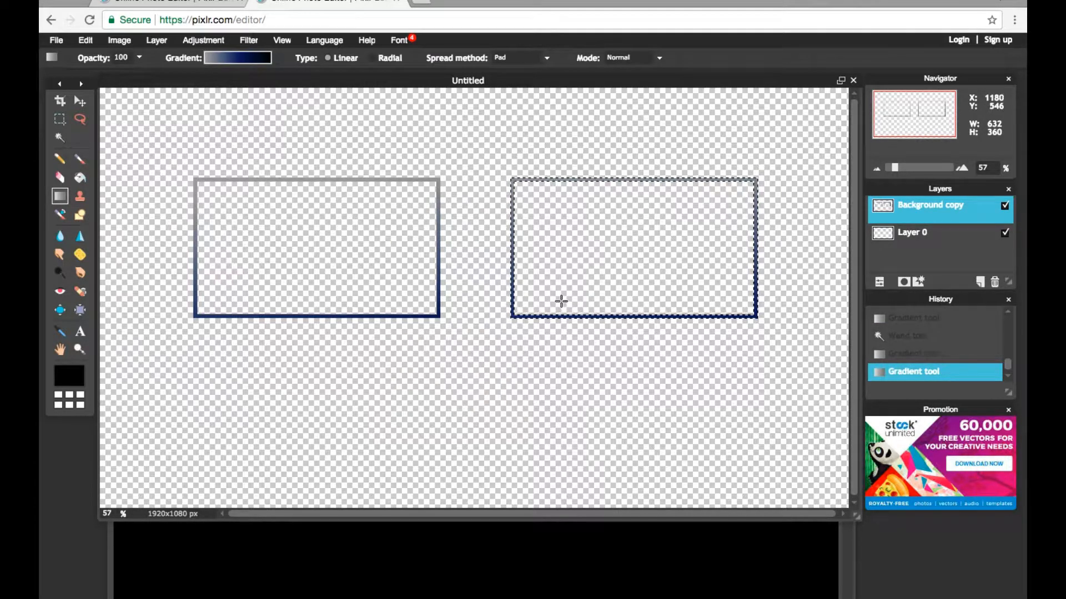
{"action": "left_click", "coordinate": [912, 233]}
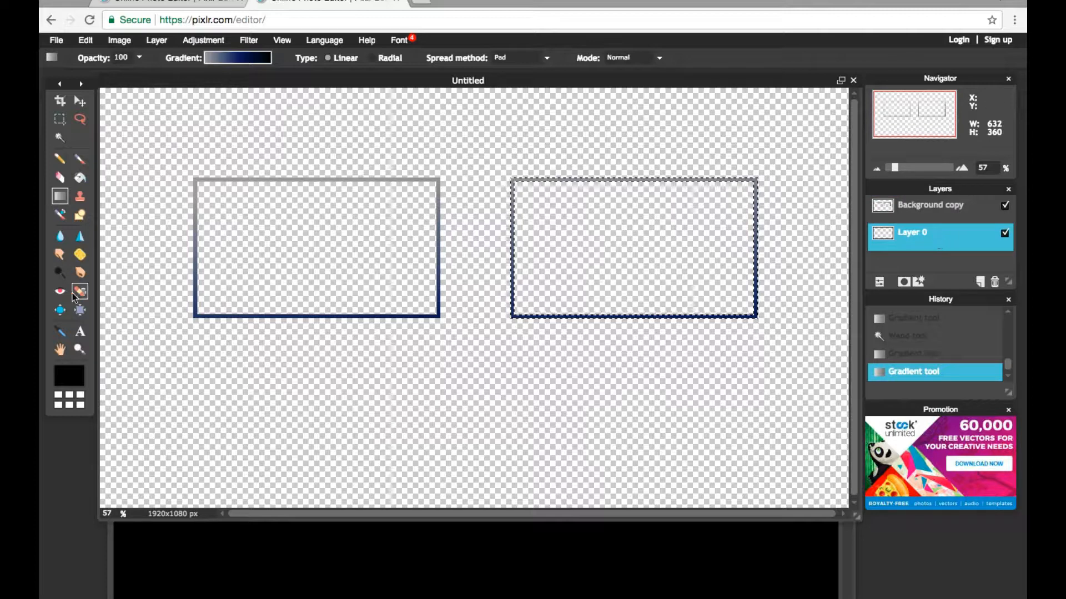
{"action": "left_click", "coordinate": [59, 137]}
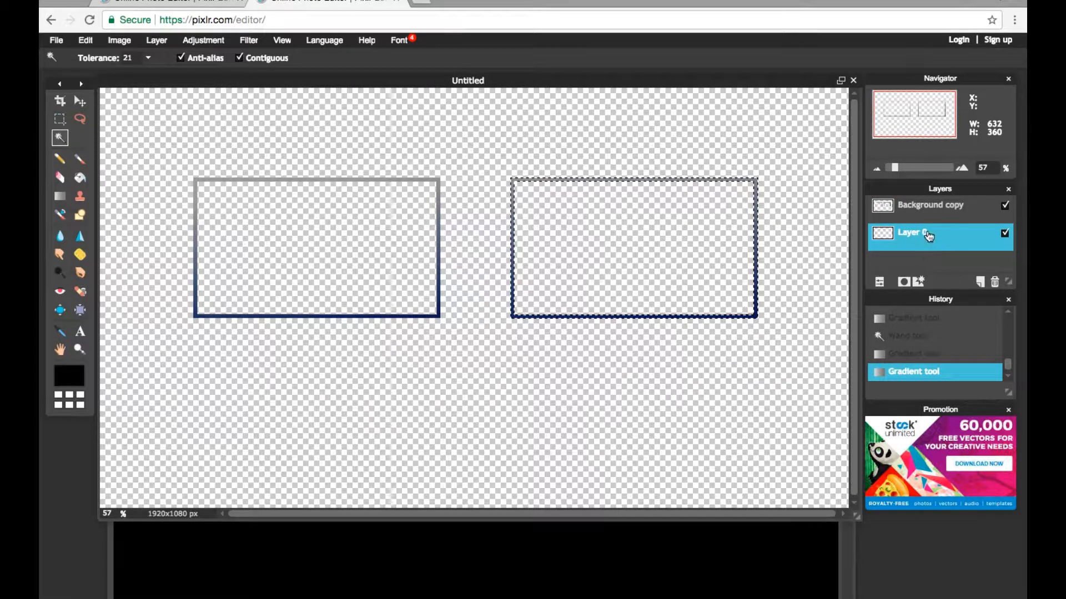
{"action": "left_click", "coordinate": [919, 206]}
Search Google for "Abstract wallpaper" in a new browser tab and show the image results
{"action": "key", "text": "ctrl+t"}
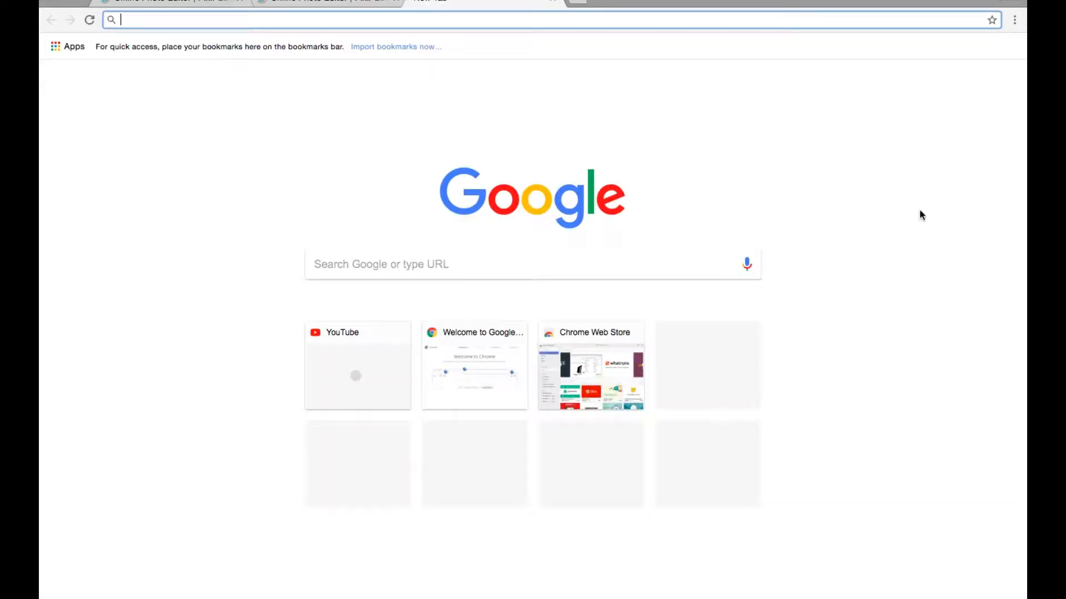
{"action": "type", "text": "Abstr"}
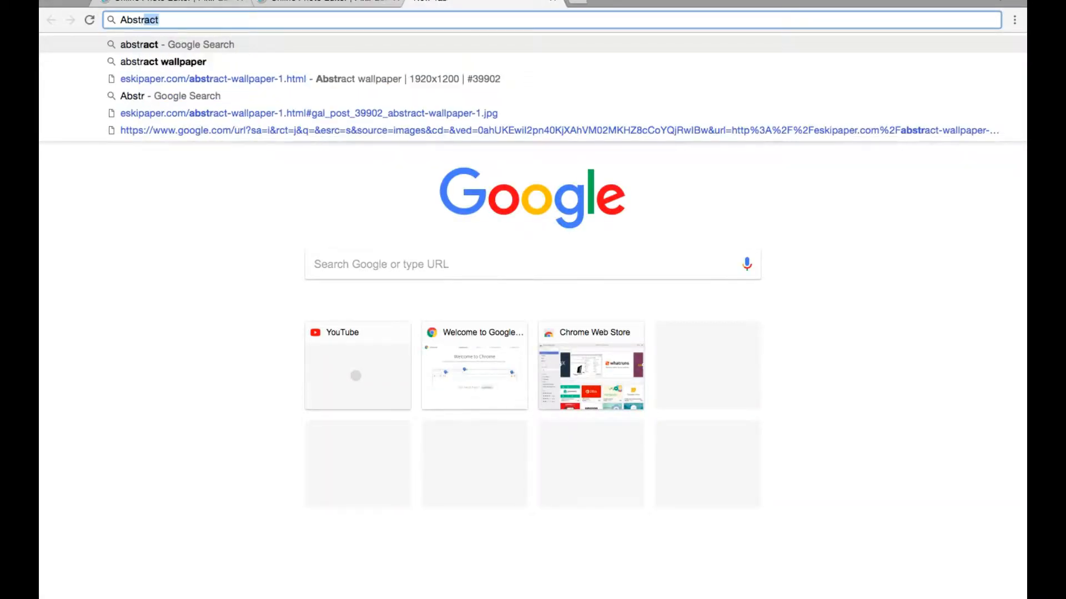
{"action": "type", "text": "act wallpaper"}
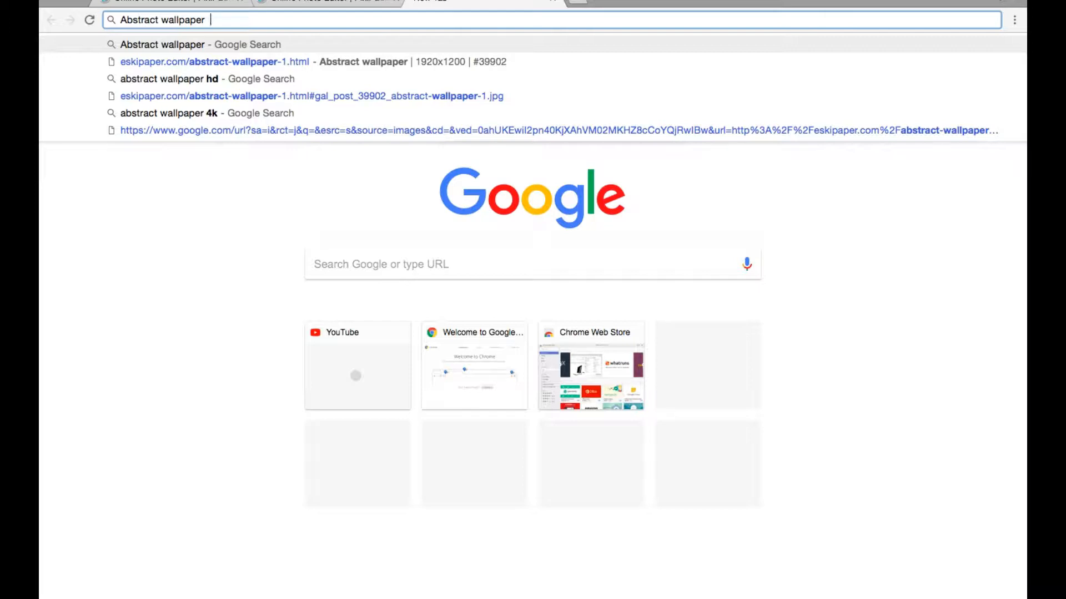
{"action": "key", "text": "Return"}
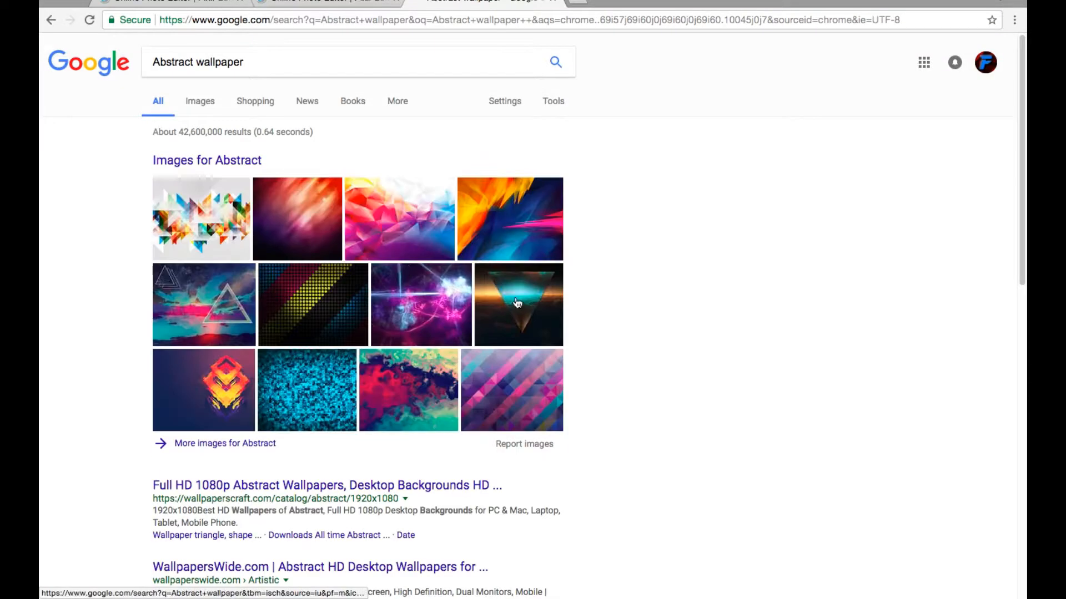
{"action": "left_click", "coordinate": [202, 105]}
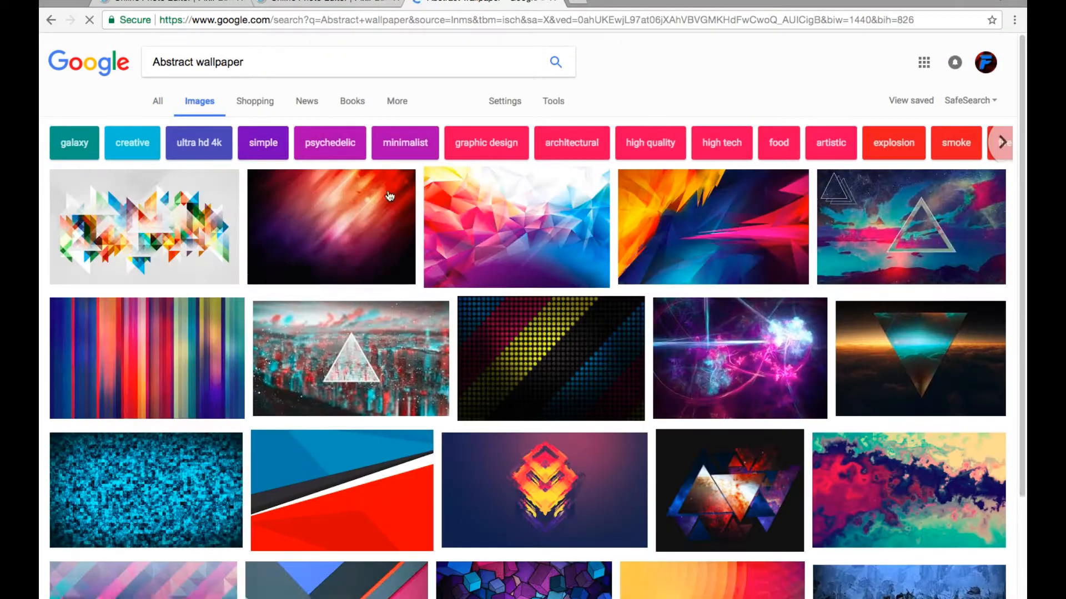
Preview the Colorful Polygons wallpaper from the image results and copy its image address
{"action": "left_click", "coordinate": [503, 223]}
{"action": "right_click", "coordinate": [476, 304]}
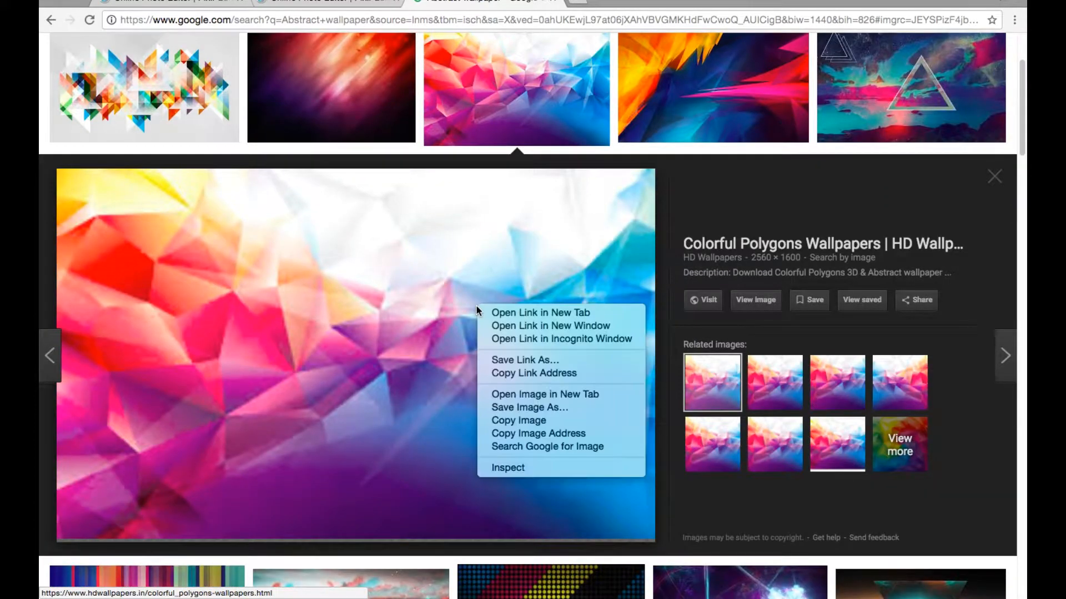
{"action": "left_click", "coordinate": [510, 435]}
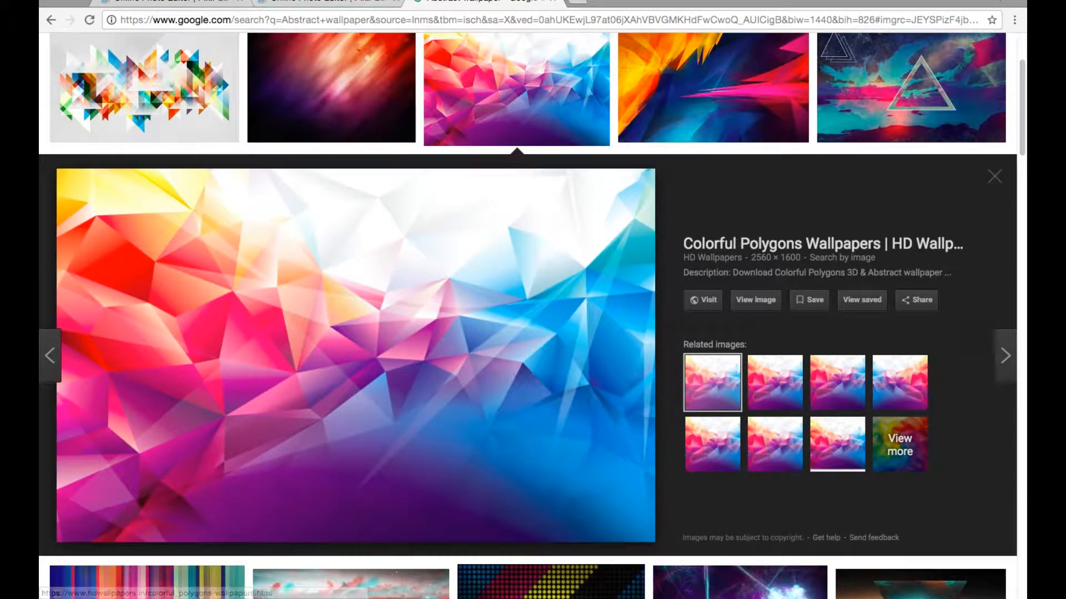
Return to the end screen image in Pixlr and try to open the wallpaper from the copied image URL
{"action": "left_click", "coordinate": [198, 3]}
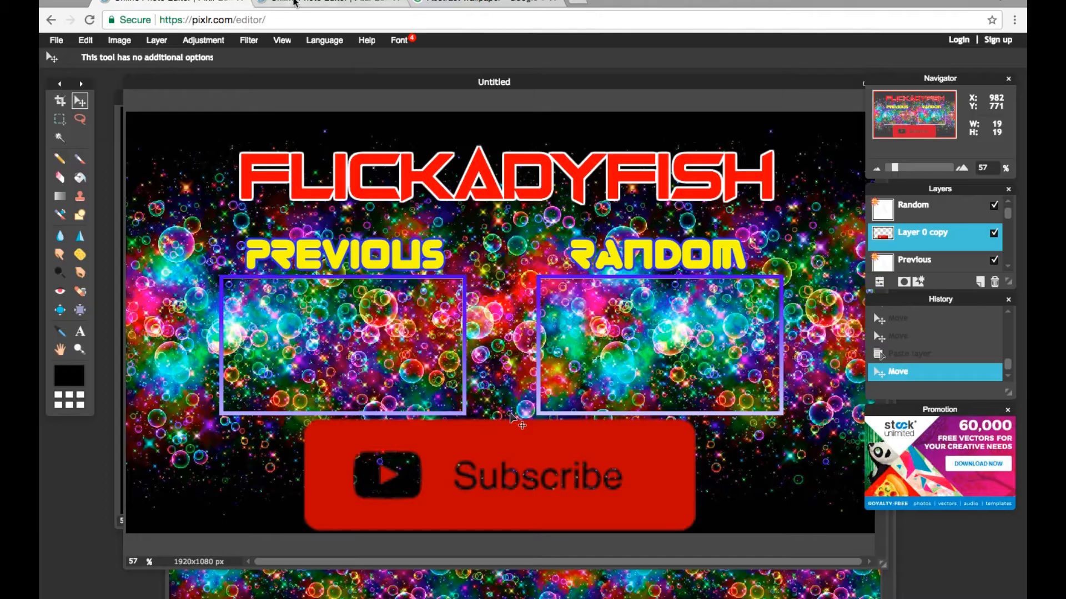
{"action": "left_click", "coordinate": [285, 2]}
{"action": "left_click", "coordinate": [57, 42]}
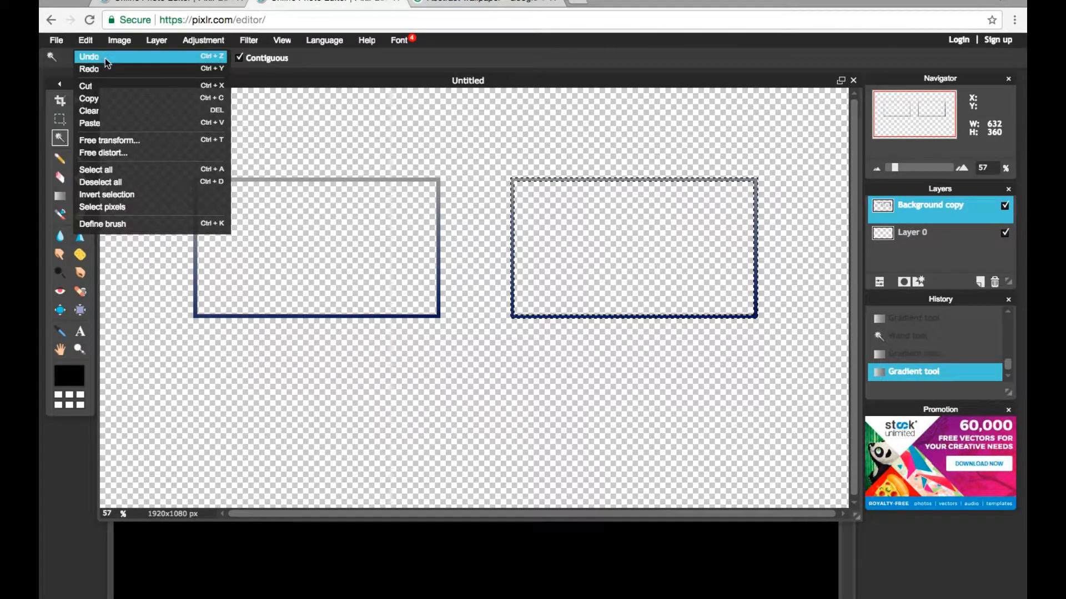
{"action": "left_click", "coordinate": [78, 81]}
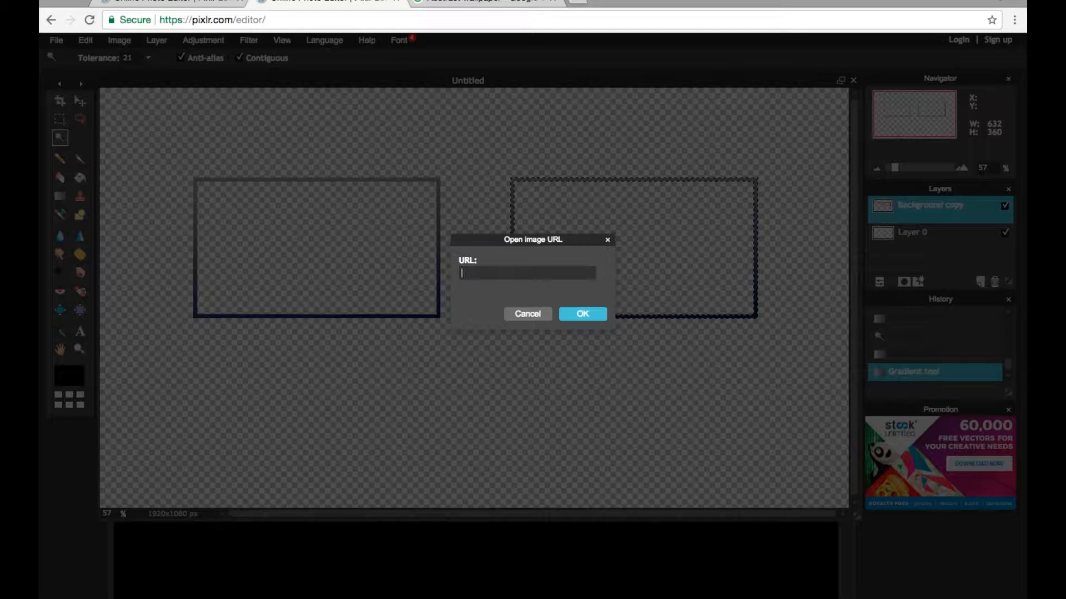
{"action": "key", "text": "super+v"}
{"action": "key", "text": "Return"}
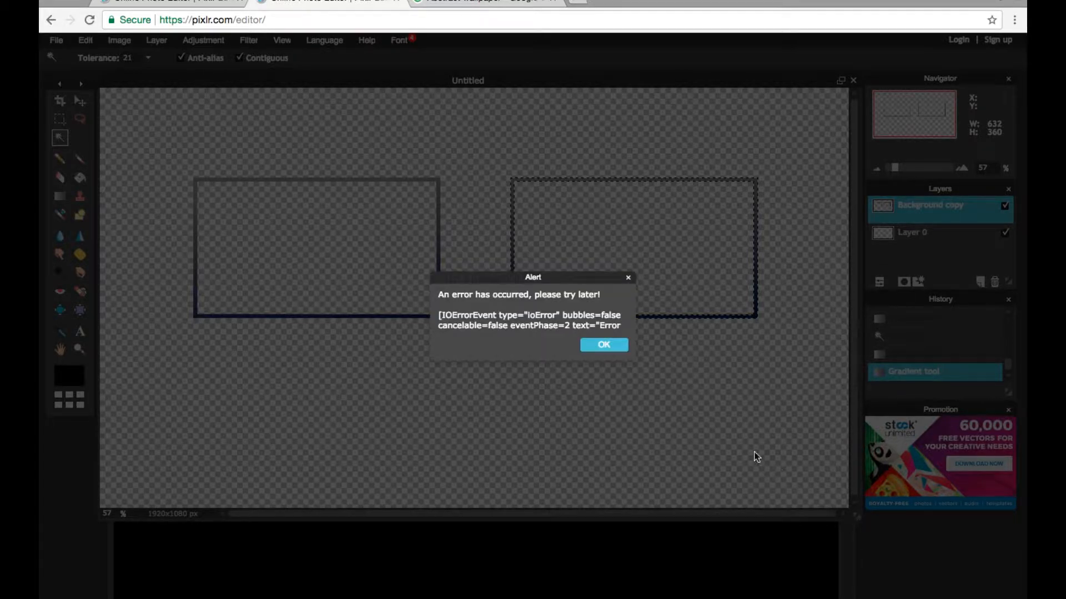
{"action": "left_click", "coordinate": [603, 345]}
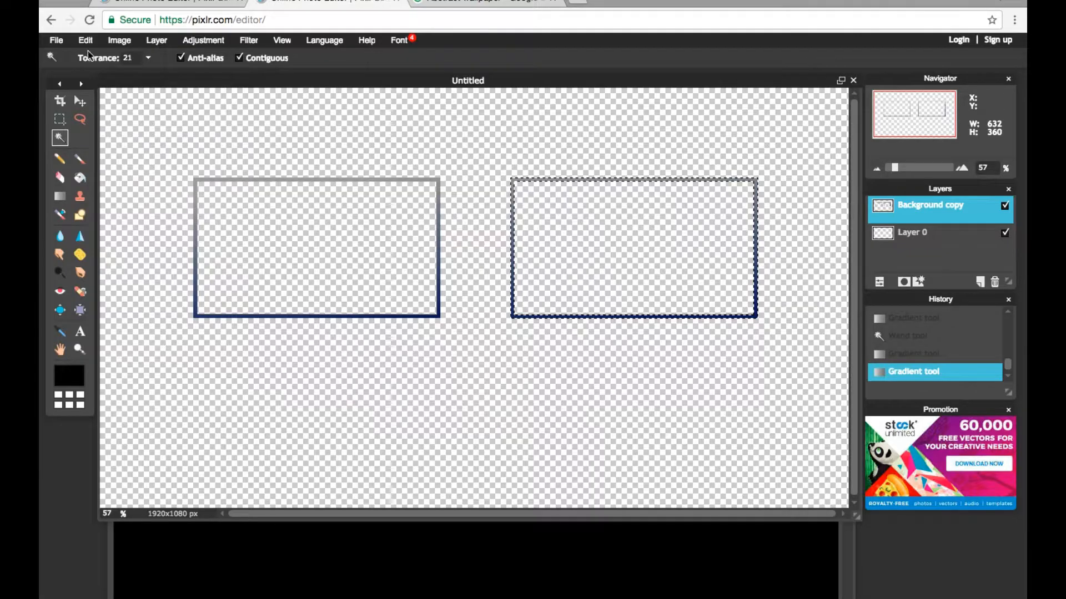
Try once more to open the wallpaper by pasting its image address as the URL
{"action": "left_click", "coordinate": [48, 41]}
{"action": "left_click", "coordinate": [89, 81]}
{"action": "key", "text": "super+v"}
{"action": "left_click", "coordinate": [590, 318]}
{"action": "left_click", "coordinate": [608, 346]}
Return to the Google image results and save the Colorful Polygons wallpaper to the computer as a JPEG image
{"action": "left_click", "coordinate": [508, 3]}
{"action": "right_click", "coordinate": [557, 312]}
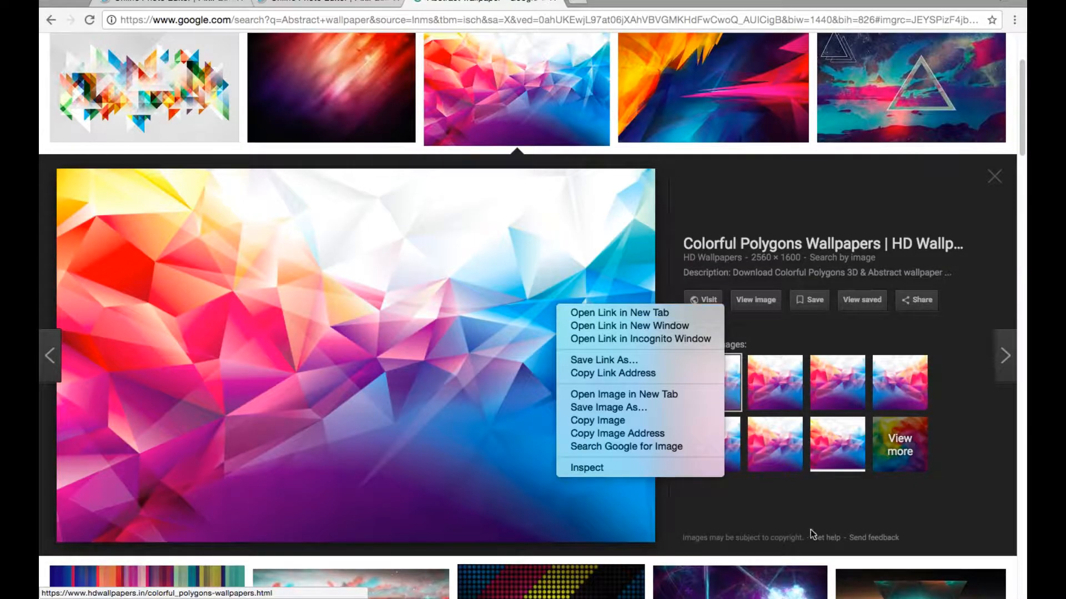
{"action": "left_click", "coordinate": [688, 407]}
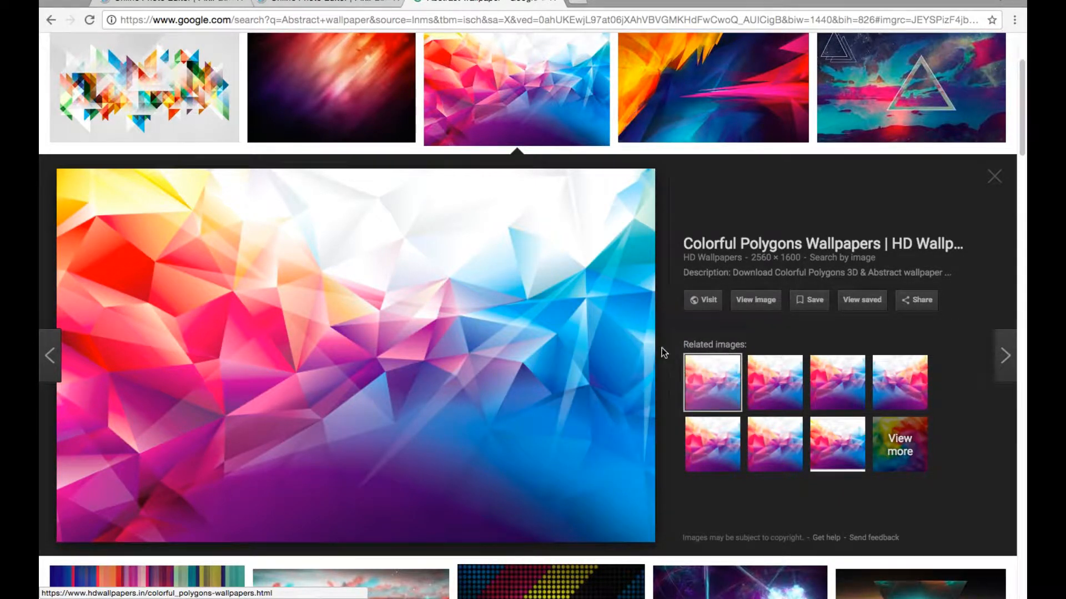
{"action": "left_click", "coordinate": [739, 409]}
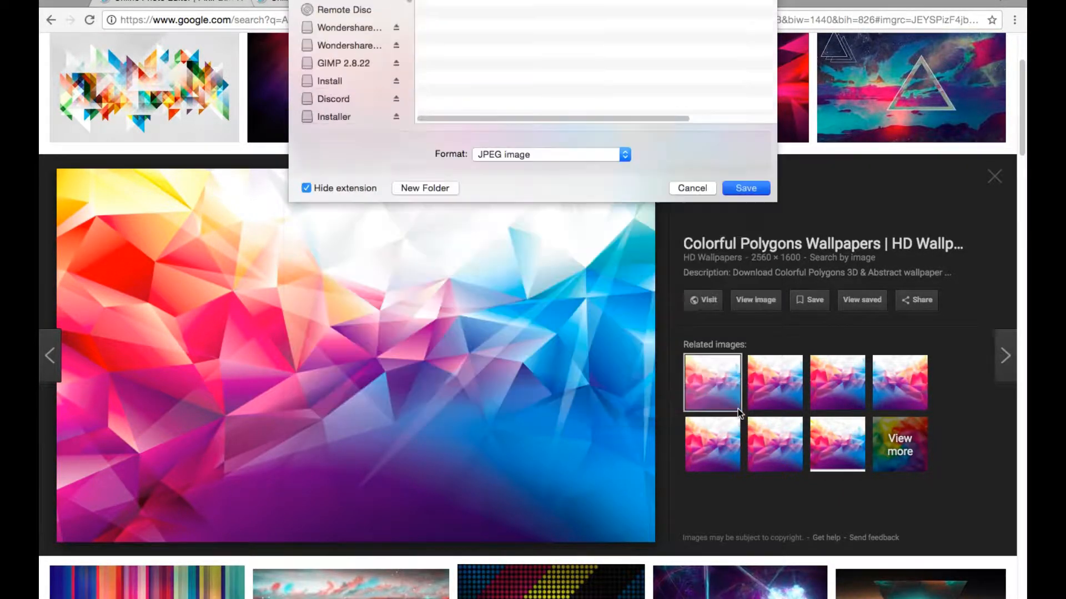
Switch back to the end screen image in Pixlr and open abstract-triangles-black-background-1920x1080.jpg from the zorque 2 folder
{"action": "left_click", "coordinate": [327, 3]}
{"action": "left_click", "coordinate": [55, 40]}
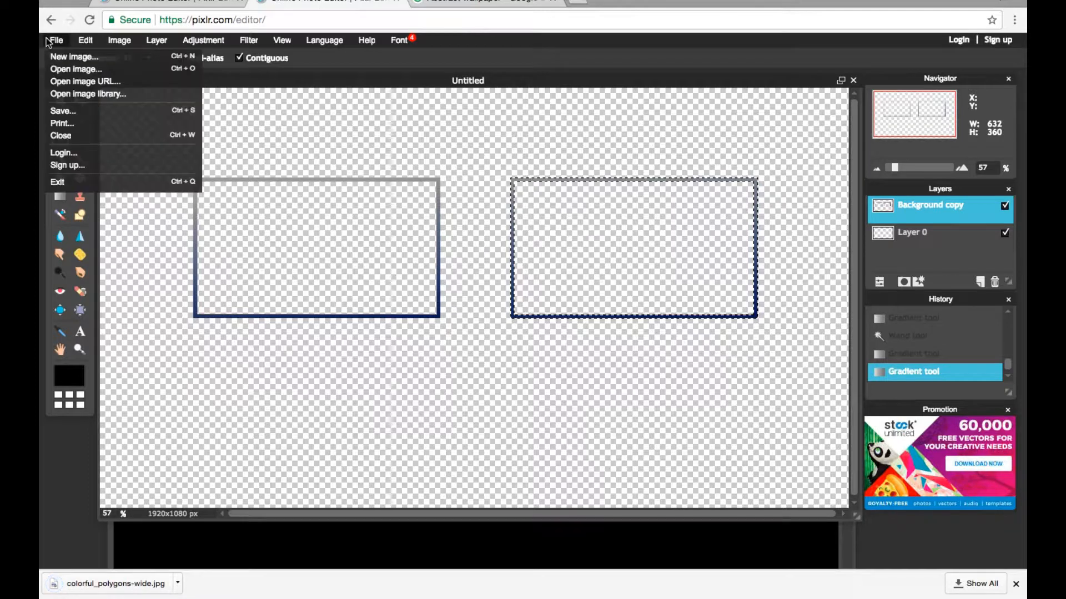
{"action": "left_click", "coordinate": [89, 70]}
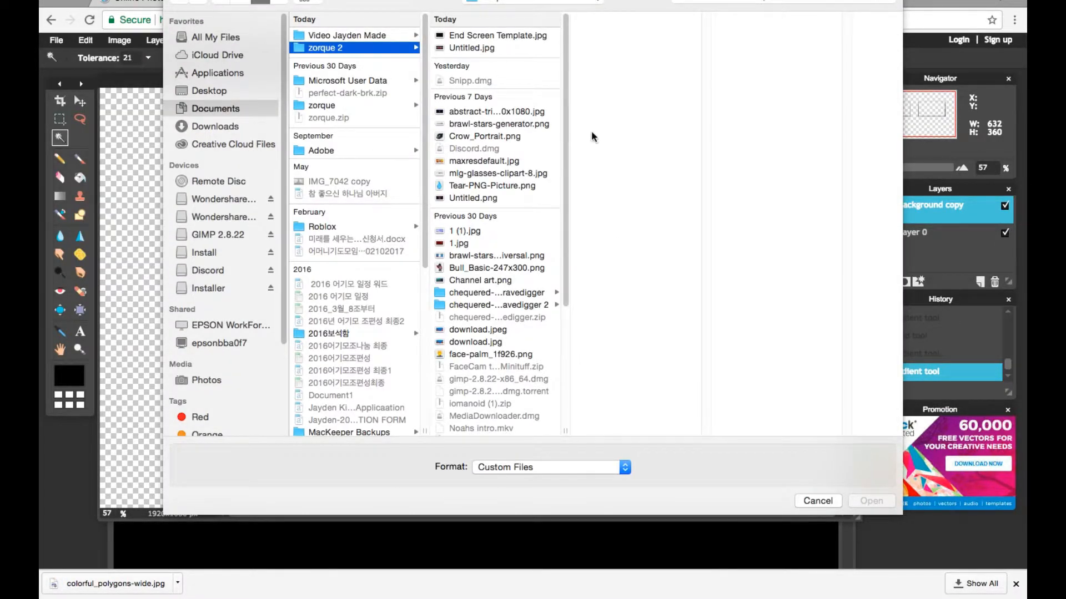
{"action": "left_click", "coordinate": [496, 112]}
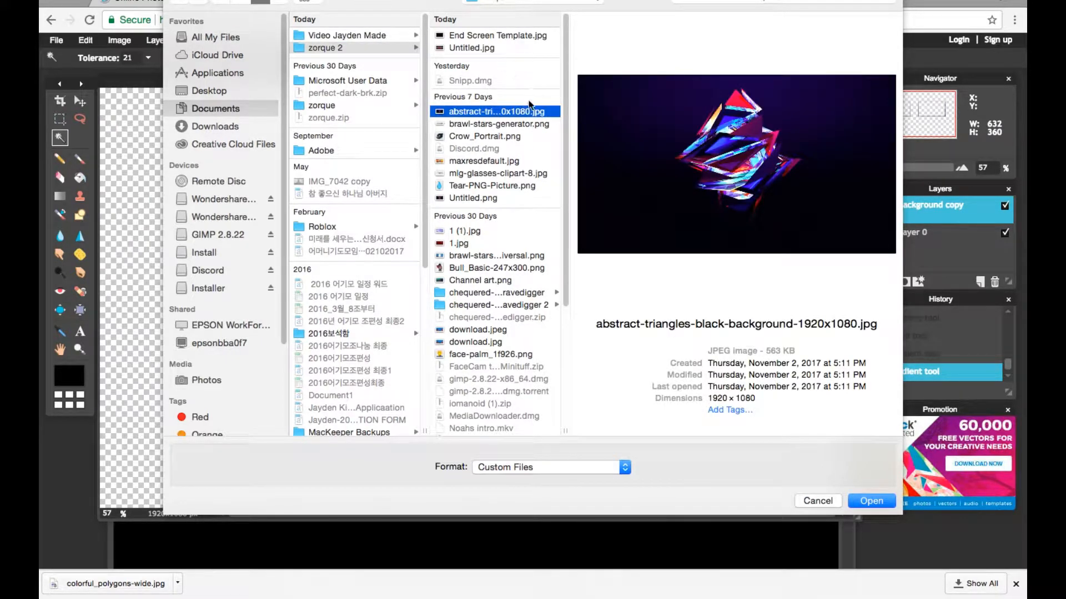
{"action": "double_click", "coordinate": [529, 108]}
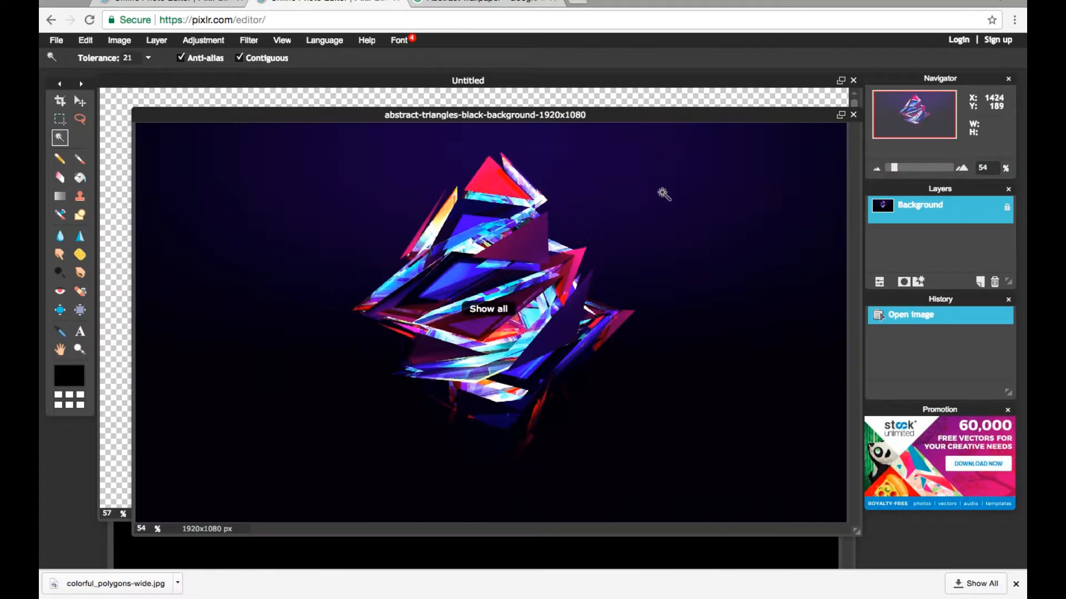
Paste the abstract triangles wallpaper into the end screen image as a new layer and place it beneath the frames layer
{"action": "left_click_drag", "start_coordinate": [874, 164], "coordinate": [790, 101]}
{"action": "left_click_drag", "start_coordinate": [932, 216], "coordinate": [940, 252]}
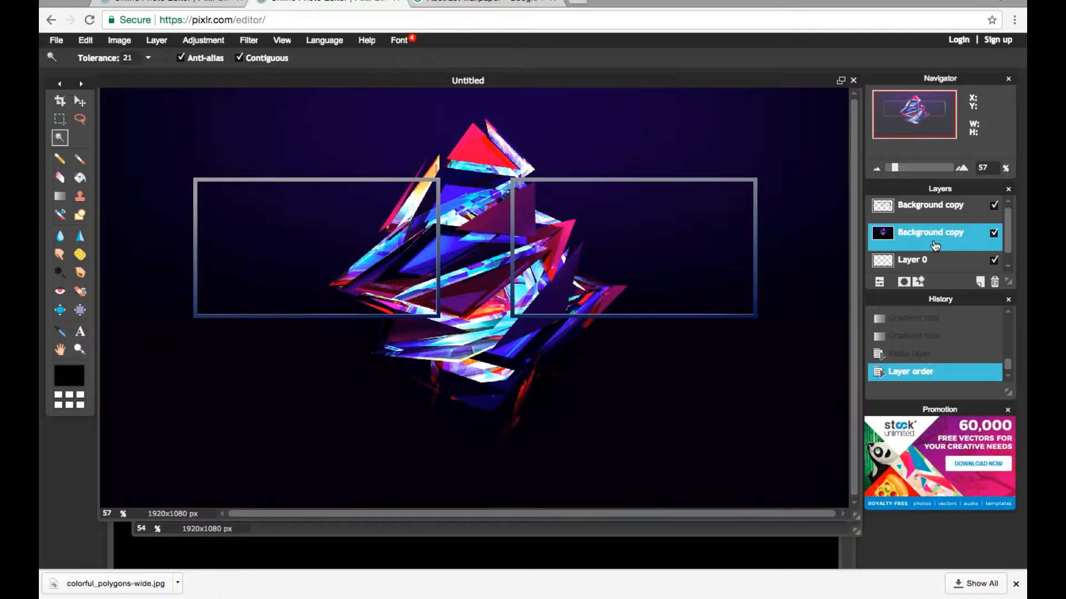
Select the frames layer and use the Move tool to nudge both video frames straight down to about the vertical middle of the canvas
{"action": "left_click", "coordinate": [939, 218]}
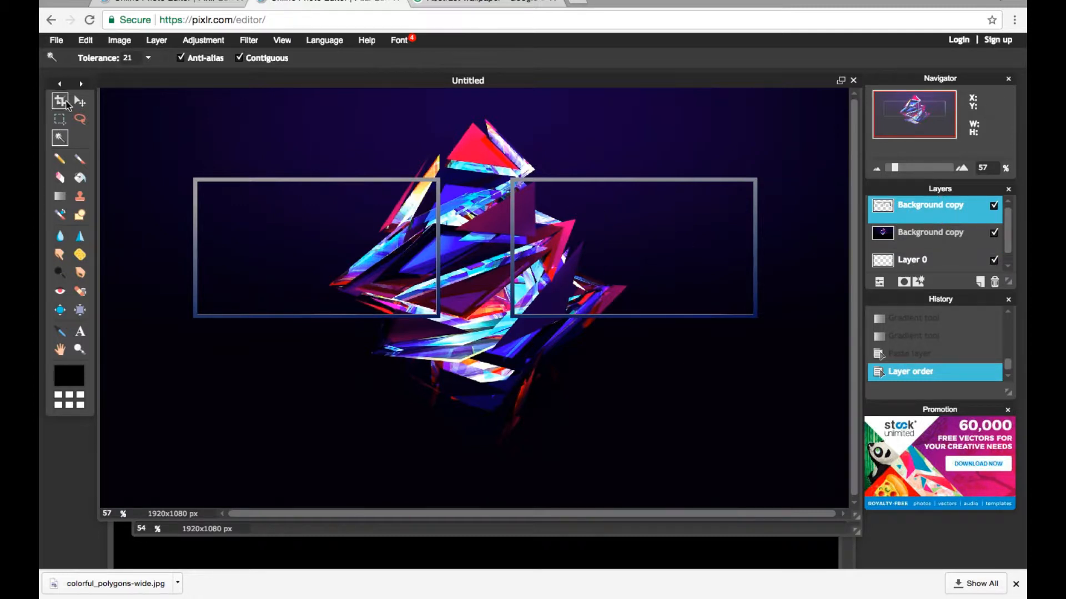
{"action": "left_click", "coordinate": [79, 100]}
{"action": "mouse_move", "coordinate": [442, 250]}
{"action": "left_mouse_down"}
{"action": "mouse_move", "coordinate": [439, 332]}
{"action": "mouse_move", "coordinate": [440, 243]}
{"action": "left_mouse_up"}
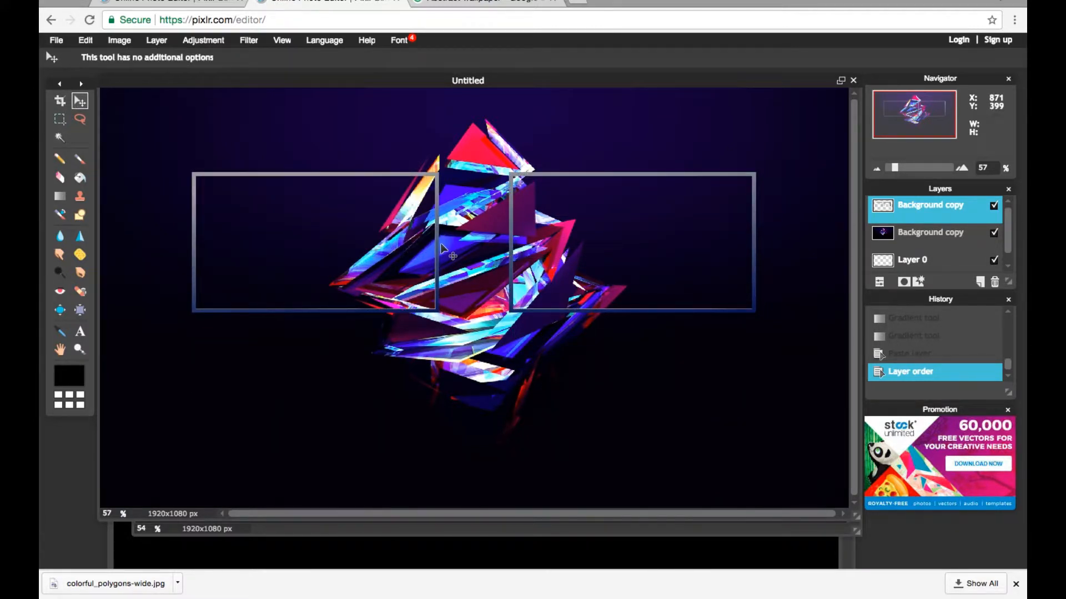
{"action": "key", "text": "ctrl+z"}
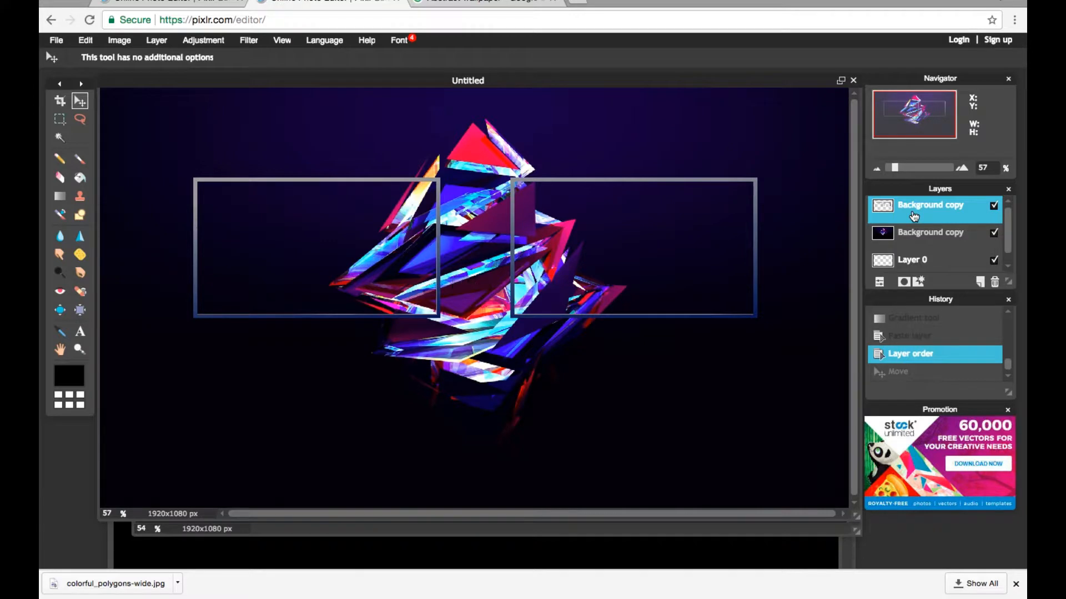
{"action": "key", "text": "Down"}
{"action": "key", "text": "Down"}
{"action": "key", "text": "Down"}
{"action": "key", "text": "Down"}
{"action": "key", "text": "Down"}
{"action": "key", "text": "Down"}
{"action": "key", "text": "Down"}
{"action": "key", "text": "Down"}
{"action": "key", "text": "Down"}
{"action": "key", "text": "Down"}
{"action": "key", "text": "Down"}
{"action": "key", "text": "Down"}
{"action": "key", "text": "Down"}
{"action": "key", "text": "Down"}
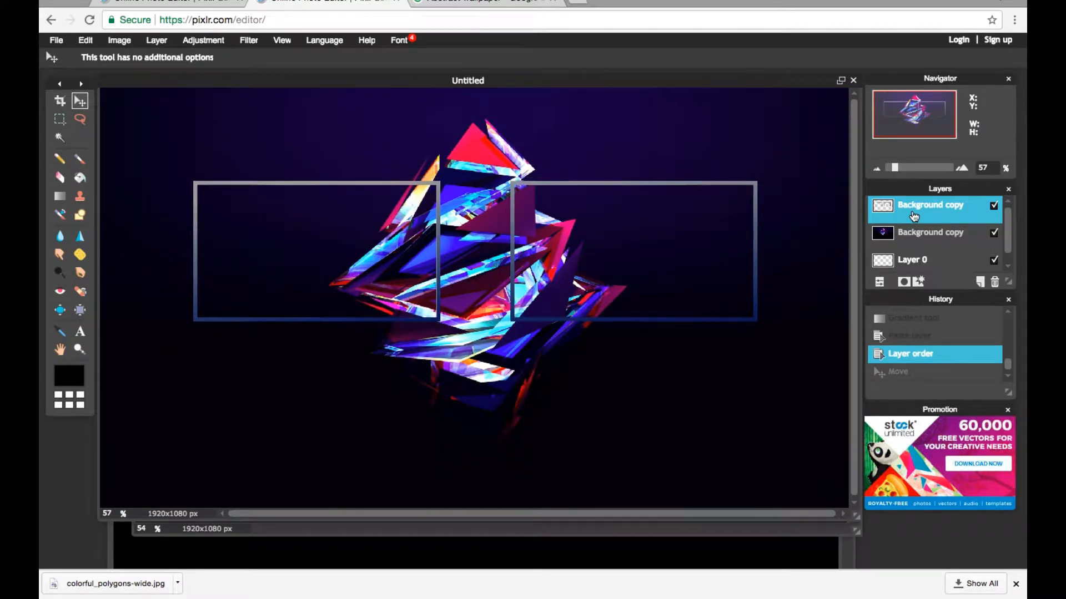
{"action": "key", "text": "Down"}
{"action": "key", "text": "Down"}
{"action": "key", "text": "Down"}
{"action": "key", "text": "Down"}
{"action": "key", "text": "Down"}
{"action": "key", "text": "Down"}
{"action": "key", "text": "Down"}
{"action": "key", "text": "Down"}
{"action": "key", "text": "Down"}
{"action": "key", "text": "Down"}
{"action": "key", "text": "Down"}
{"action": "key", "text": "Down"}
{"action": "key", "text": "Down"}
{"action": "key", "text": "Down"}
{"action": "key", "text": "Down"}
{"action": "key", "text": "Down"}
{"action": "key", "text": "Down"}
{"action": "key", "text": "Down"}
{"action": "key", "text": "Down"}
{"action": "key", "text": "Down"}
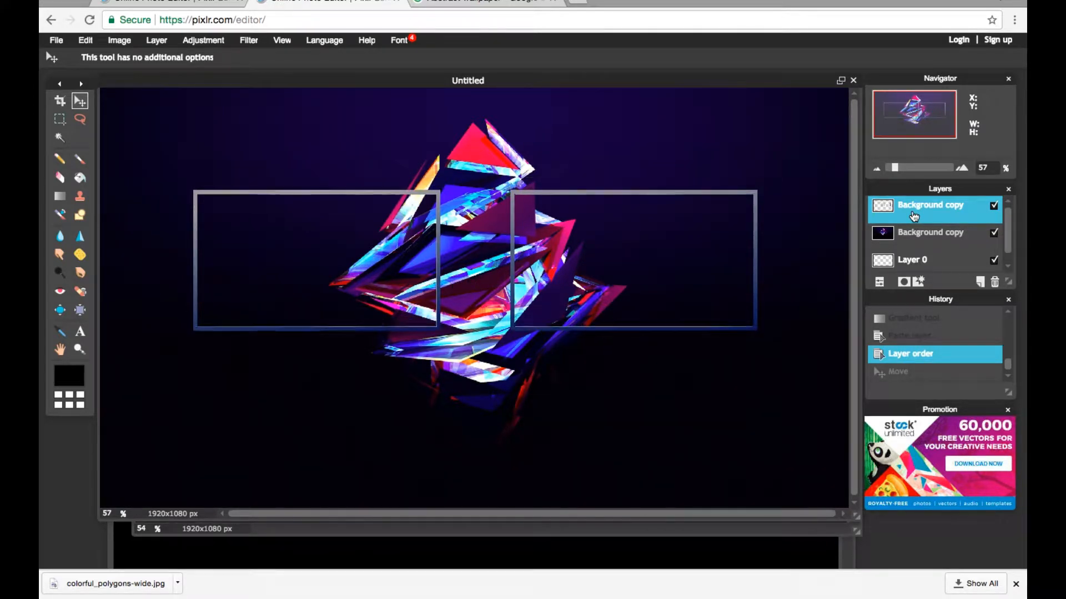
{"action": "key", "text": "Down"}
{"action": "key", "text": "Down"}
{"action": "key", "text": "Down"}
{"action": "key", "text": "Down"}
{"action": "key", "text": "Down"}
{"action": "key", "text": "Down"}
{"action": "key", "text": "Down"}
{"action": "key", "text": "Down"}
{"action": "key", "text": "Down"}
{"action": "key", "text": "Down"}
{"action": "key", "text": "Down"}
{"action": "key", "text": "Down"}
{"action": "key", "text": "Down"}
{"action": "key", "text": "Down"}
{"action": "key", "text": "Down"}
{"action": "key", "text": "Down"}
{"action": "key", "text": "Down"}
{"action": "key", "text": "Down"}
{"action": "key", "text": "Down"}
{"action": "key", "text": "Down"}
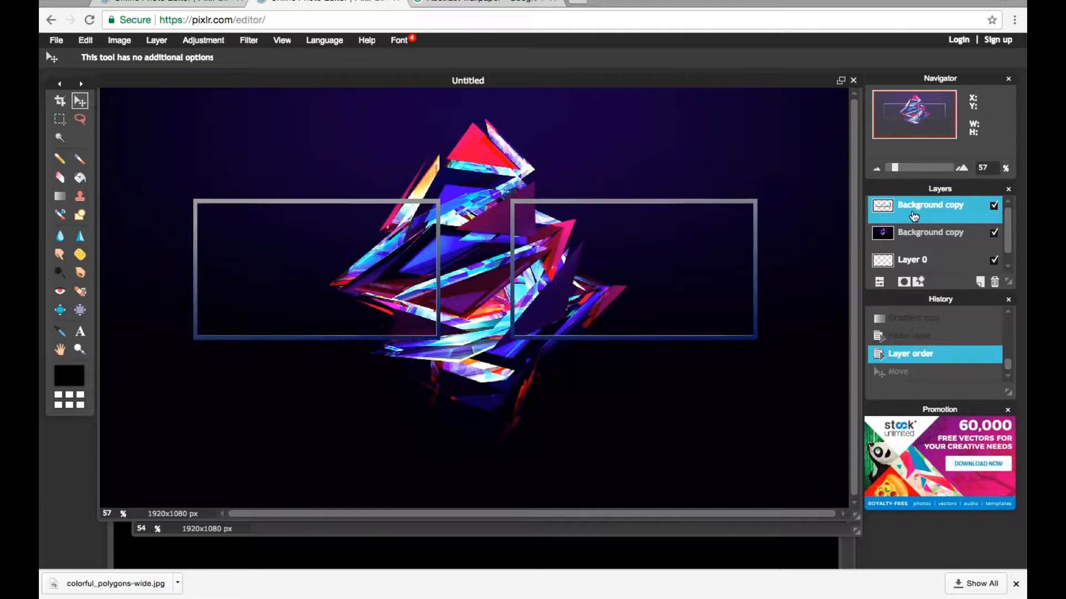
{"action": "key", "text": "Down"}
{"action": "key", "text": "Down"}
{"action": "key", "text": "Down"}
{"action": "key", "text": "Down"}
{"action": "key", "text": "Down"}
{"action": "key", "text": "Down"}
{"action": "key", "text": "Down"}
{"action": "key", "text": "Down"}
{"action": "key", "text": "Down"}
{"action": "key", "text": "Down"}
{"action": "key", "text": "Down"}
{"action": "key", "text": "Down"}
{"action": "key", "text": "Down"}
{"action": "key", "text": "Down"}
{"action": "key", "text": "Down"}
{"action": "key", "text": "Down"}
{"action": "key", "text": "Down"}
{"action": "key", "text": "Down"}
{"action": "key", "text": "Down"}
{"action": "key", "text": "Down"}
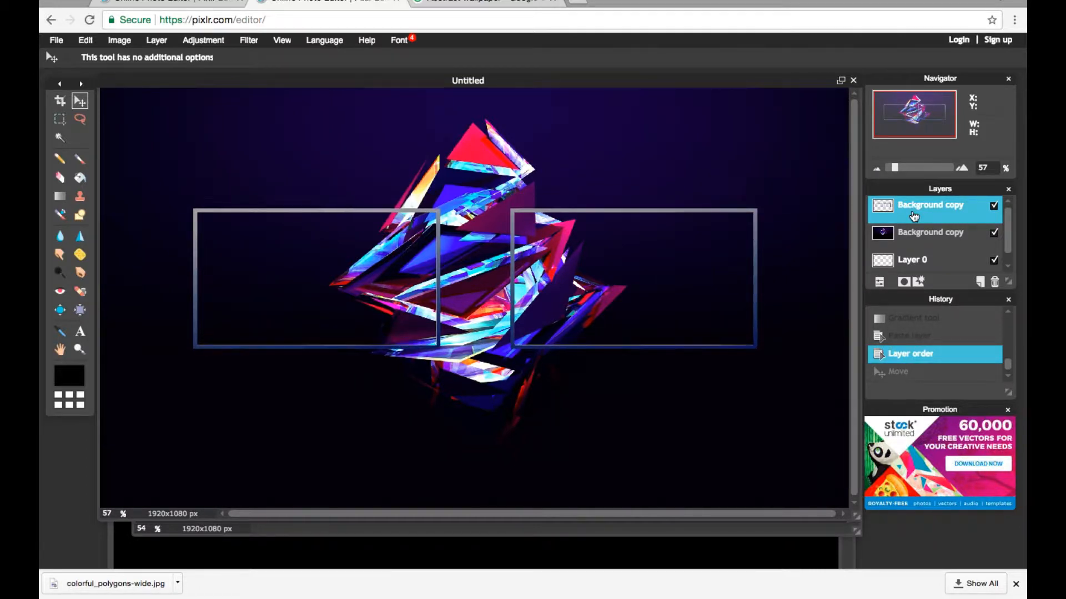
{"action": "key", "text": "Down"}
{"action": "key", "text": "Down"}
{"action": "key", "text": "Down"}
{"action": "key", "text": "Down"}
{"action": "key", "text": "Down"}
{"action": "key", "text": "Down"}
{"action": "key", "text": "Down"}
{"action": "key", "text": "Down"}
{"action": "key", "text": "Down"}
{"action": "key", "text": "Down"}
{"action": "key", "text": "Down"}
{"action": "key", "text": "Down"}
{"action": "key", "text": "Down"}
{"action": "key", "text": "Down"}
{"action": "key", "text": "Down"}
{"action": "key", "text": "Down"}
{"action": "key", "text": "Down"}
{"action": "key", "text": "Down"}
{"action": "key", "text": "Down"}
{"action": "key", "text": "Down"}
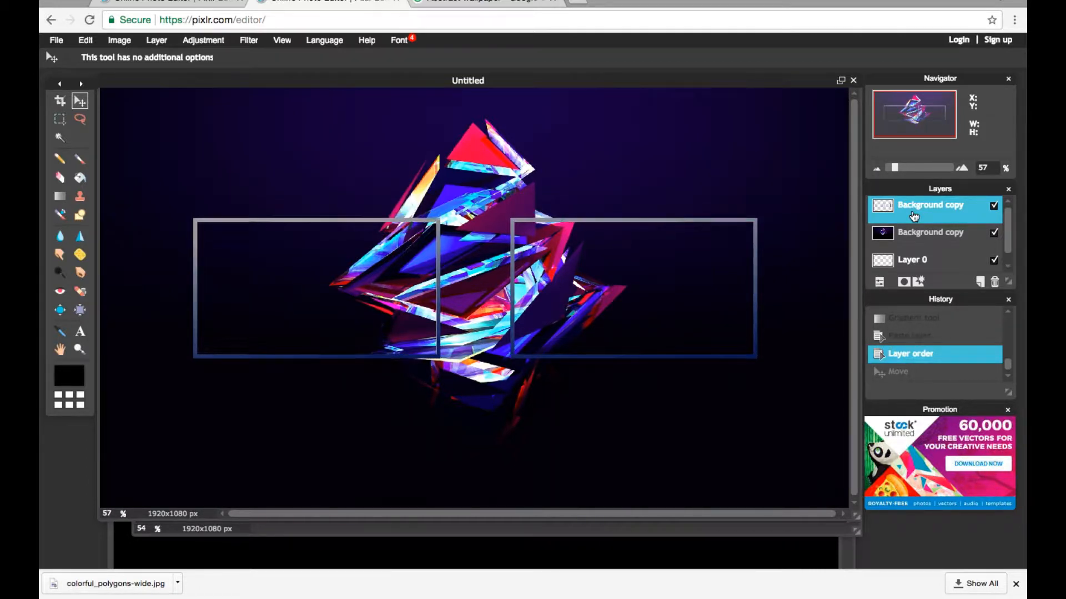
{"action": "key", "text": "Down"}
{"action": "key", "text": "Down"}
{"action": "key", "text": "Down"}
{"action": "key", "text": "Down"}
{"action": "key", "text": "Down"}
{"action": "key", "text": "Down"}
{"action": "key", "text": "Down"}
{"action": "key", "text": "Down"}
{"action": "key", "text": "Down"}
{"action": "key", "text": "Down"}
{"action": "key", "text": "Down"}
{"action": "key", "text": "Down"}
{"action": "key", "text": "Down"}
{"action": "key", "text": "Down"}
{"action": "key", "text": "Down"}
{"action": "key", "text": "Down"}
{"action": "key", "text": "Down"}
{"action": "key", "text": "Down"}
{"action": "key", "text": "Down"}
{"action": "key", "text": "Down"}
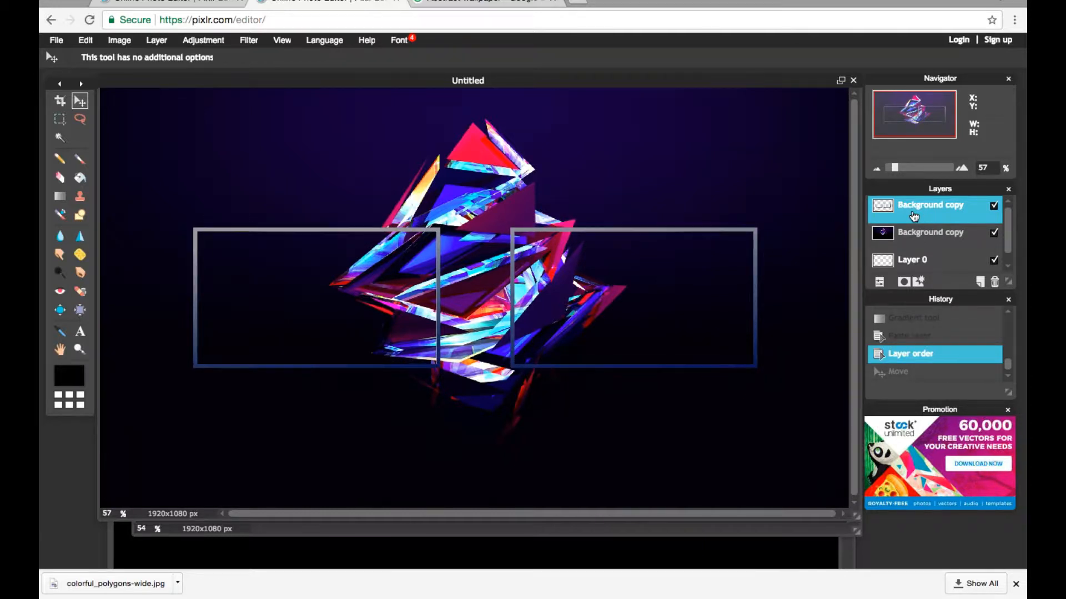
{"action": "key", "text": "Down"}
{"action": "key", "text": "Down"}
{"action": "key", "text": "Down"}
{"action": "key", "text": "Down"}
{"action": "key", "text": "Down"}
{"action": "key", "text": "Down"}
{"action": "key", "text": "Down"}
{"action": "key", "text": "Down"}
{"action": "key", "text": "Down"}
{"action": "key", "text": "Down"}
{"action": "key", "text": "Down"}
{"action": "key", "text": "Down"}
{"action": "key", "text": "Down"}
{"action": "key", "text": "Down"}
{"action": "key", "text": "Down"}
{"action": "key", "text": "Down"}
{"action": "key", "text": "Down"}
{"action": "key", "text": "Down"}
{"action": "key", "text": "Down"}
{"action": "key", "text": "Down"}
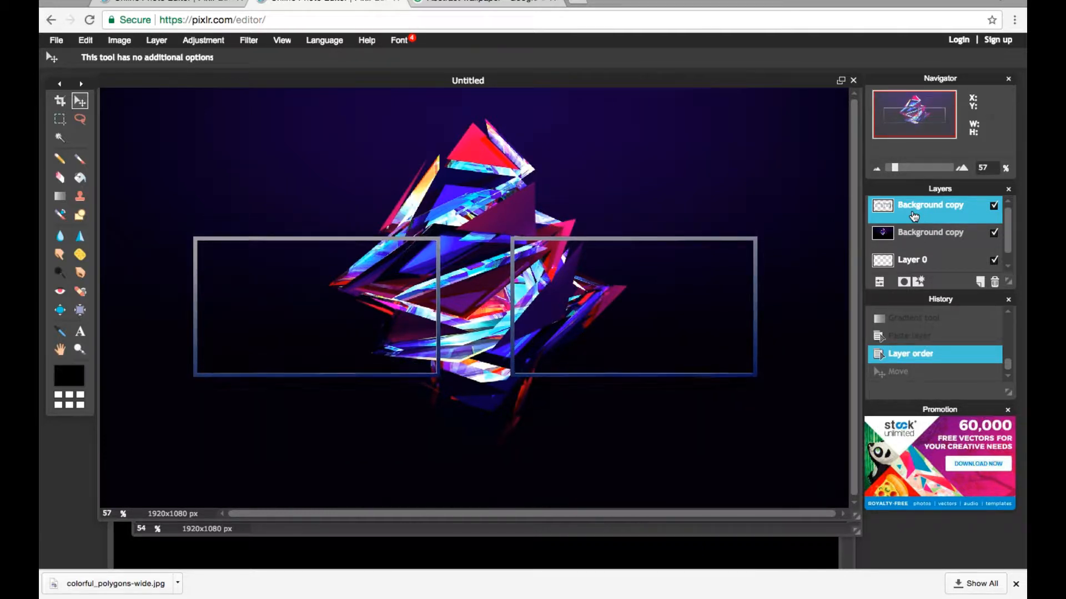
Fine-tune the frames layer's height by nudging both video frames slightly further down, just below the canvas's vertical middle
{"action": "key", "text": "Down"}
{"action": "key", "text": "Down"}
{"action": "key", "text": "Down"}
{"action": "key", "text": "Down"}
{"action": "key", "text": "Down"}
{"action": "key", "text": "Down"}
{"action": "key", "text": "Down"}
{"action": "key", "text": "Down"}
{"action": "key", "text": "Down"}
{"action": "key", "text": "Down"}
{"action": "key", "text": "Down"}
{"action": "key", "text": "Down"}
{"action": "key", "text": "Down"}
{"action": "key", "text": "Down"}
{"action": "key", "text": "Down"}
{"action": "key", "text": "Down"}
{"action": "key", "text": "Down"}
{"action": "key", "text": "Down"}
{"action": "key", "text": "Down"}
{"action": "key", "text": "Down"}
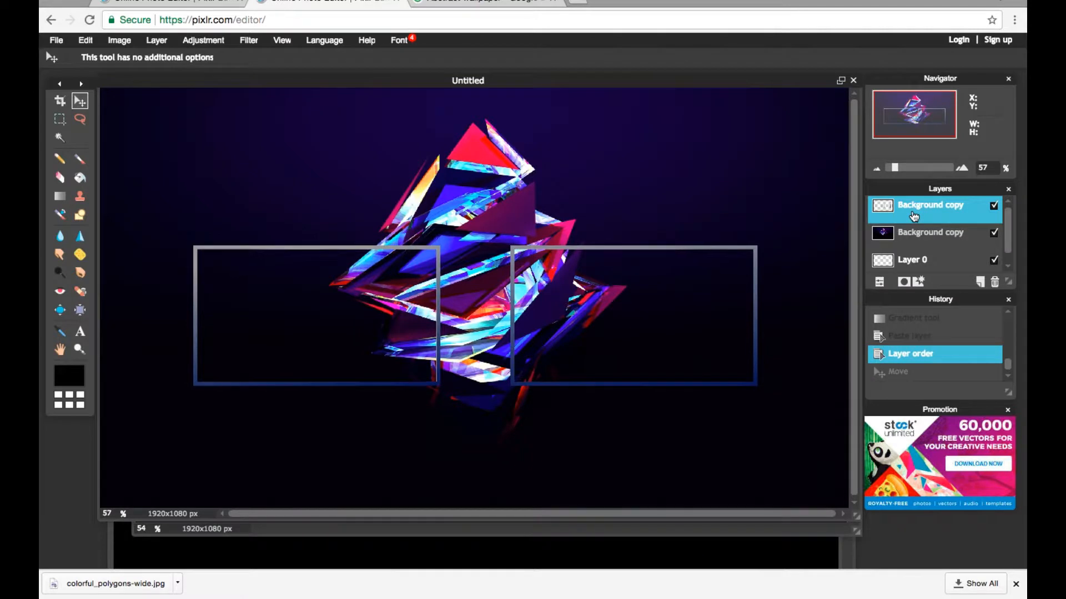
{"action": "key", "text": "Up"}
{"action": "key", "text": "Up"}
{"action": "key", "text": "Up"}
{"action": "key", "text": "Up"}
{"action": "key", "text": "Up"}
{"action": "key", "text": "Up"}
{"action": "key", "text": "Up"}
{"action": "key", "text": "Up"}
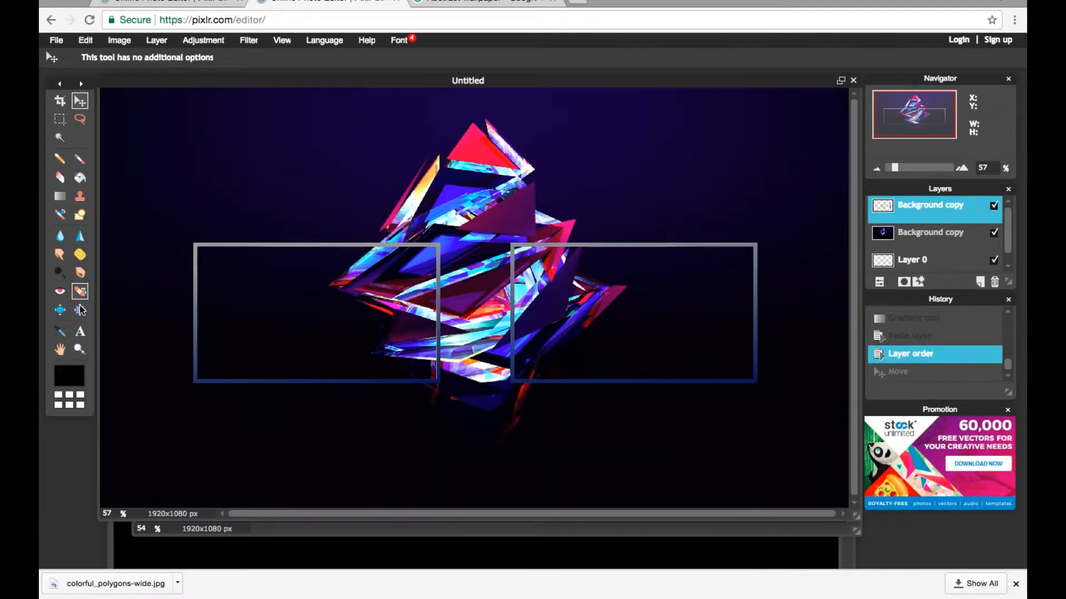
Add the title text "FlickadyFish" above the video frames in the Gravedigger font at size 128
{"action": "left_click", "coordinate": [80, 333]}
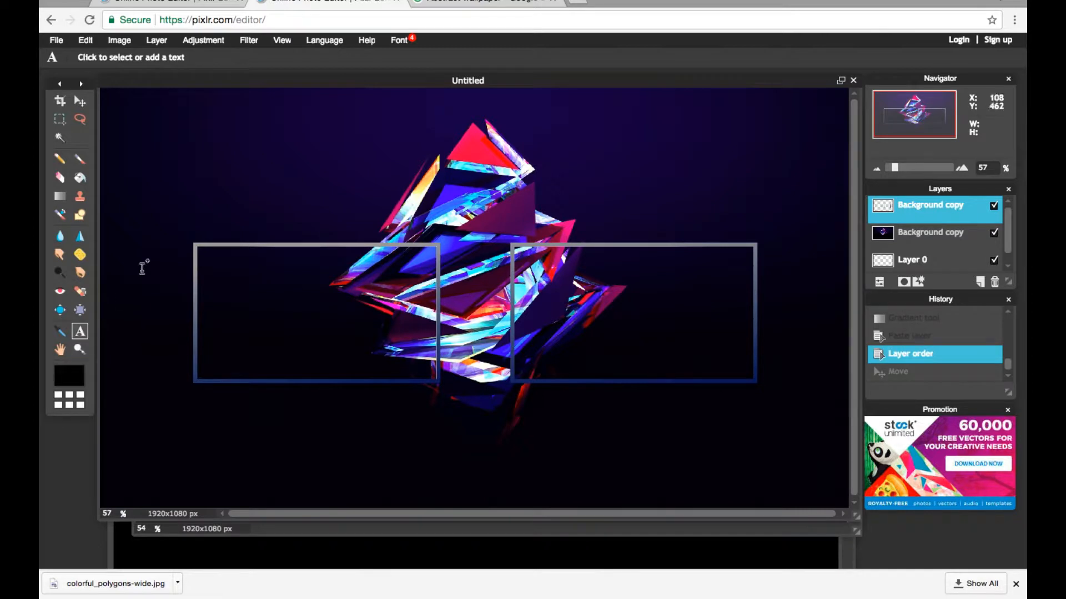
{"action": "left_click", "coordinate": [267, 152]}
{"action": "type", "text": "FlickadyFish"}
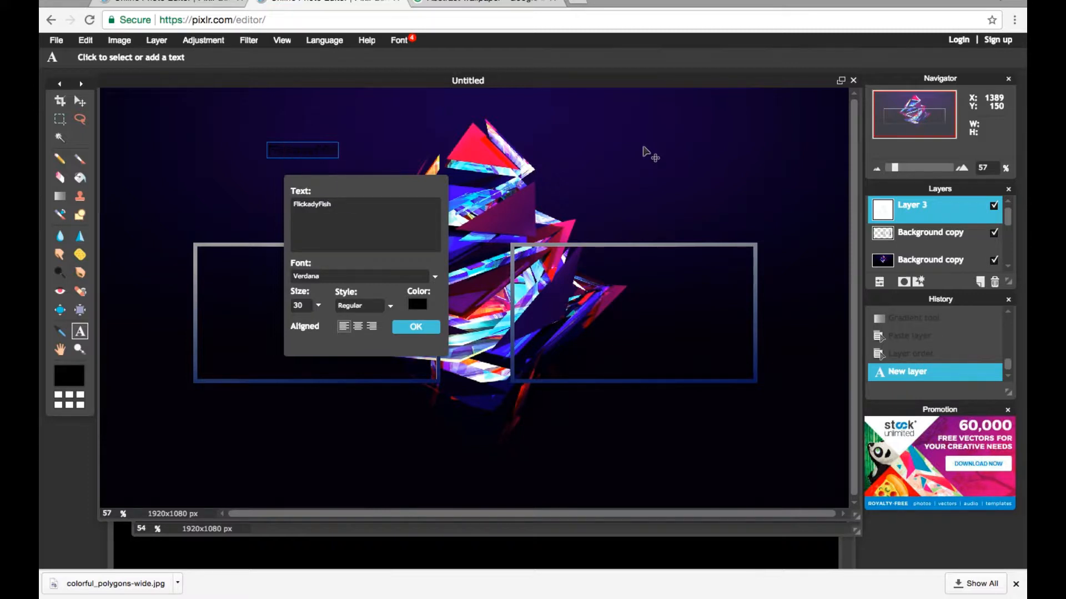
{"action": "left_click", "coordinate": [435, 279]}
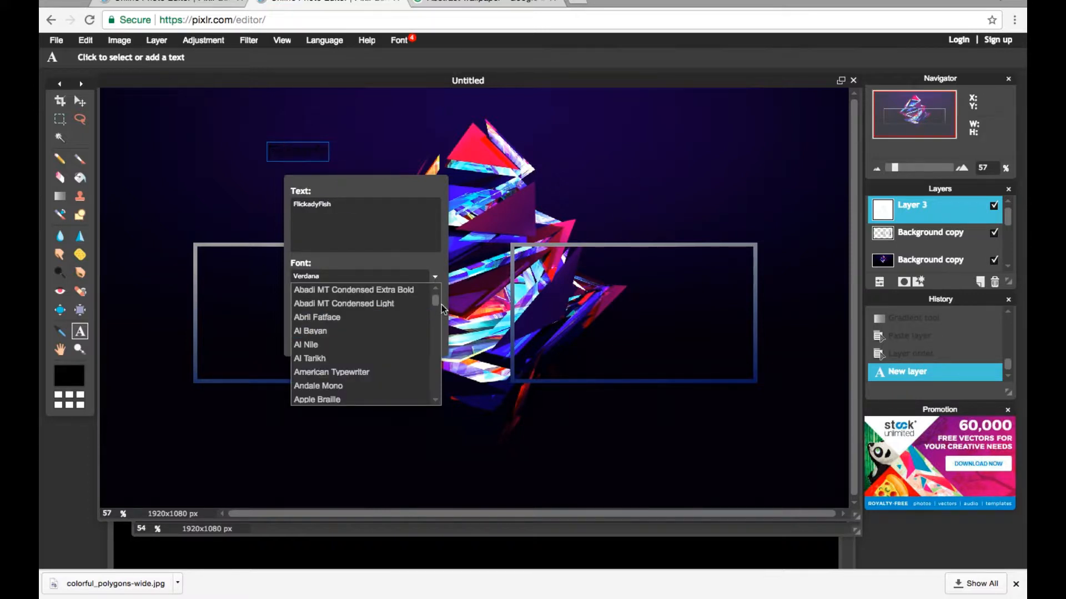
{"action": "left_click_drag", "start_coordinate": [439, 305], "coordinate": [439, 333]}
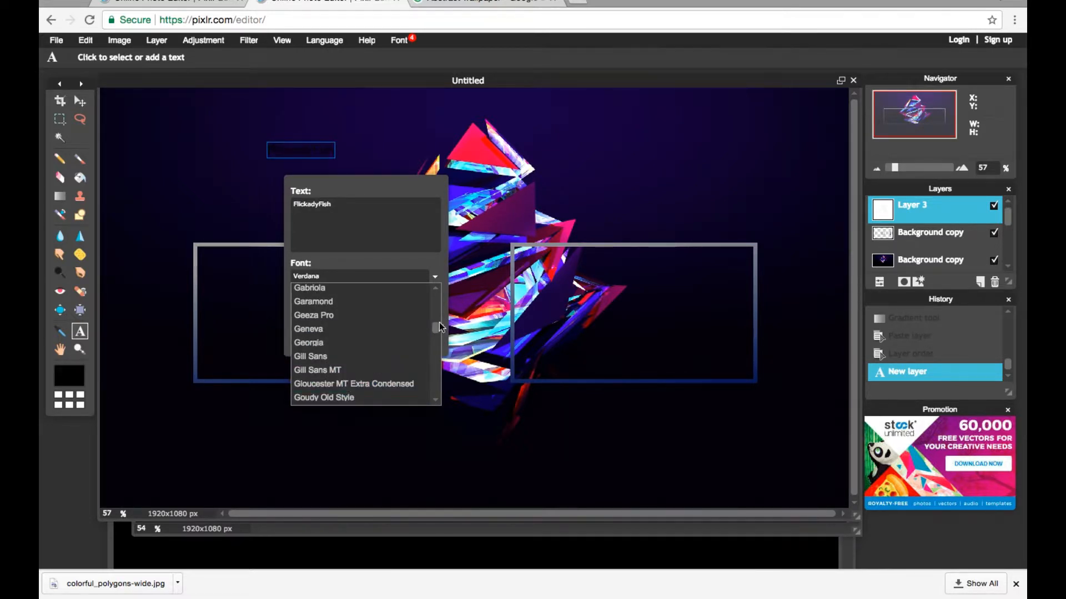
{"action": "left_click_drag", "start_coordinate": [437, 330], "coordinate": [438, 330]}
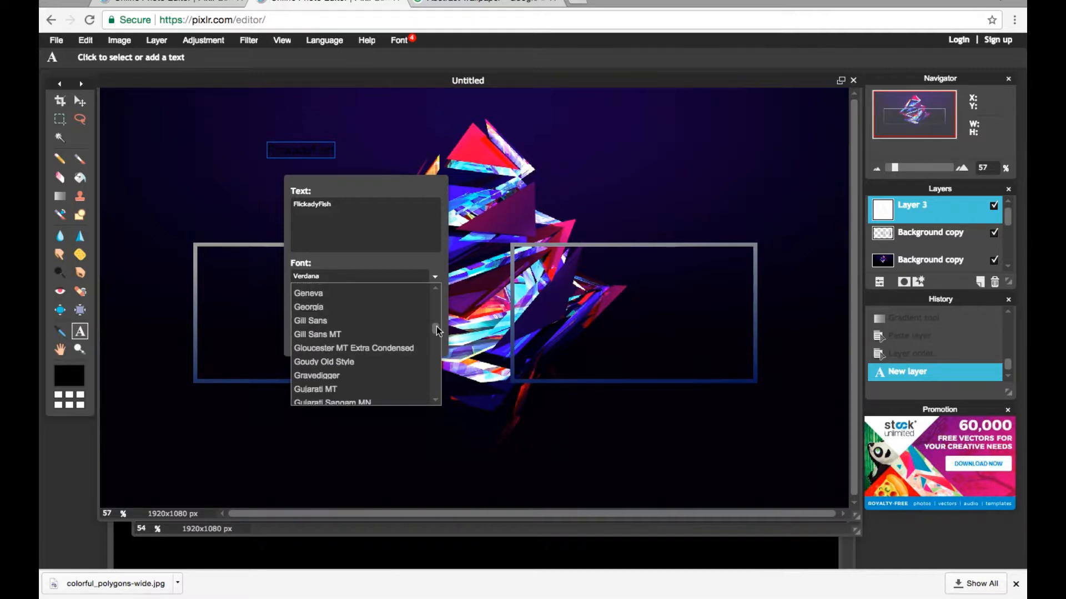
{"action": "left_click", "coordinate": [380, 375]}
{"action": "left_click", "coordinate": [316, 308]}
{"action": "left_click_drag", "start_coordinate": [276, 329], "coordinate": [321, 336]}
Colour the FlickadyFish title near-white (fffafa) and move it to the upper centre of the canvas
{"action": "left_click", "coordinate": [417, 306]}
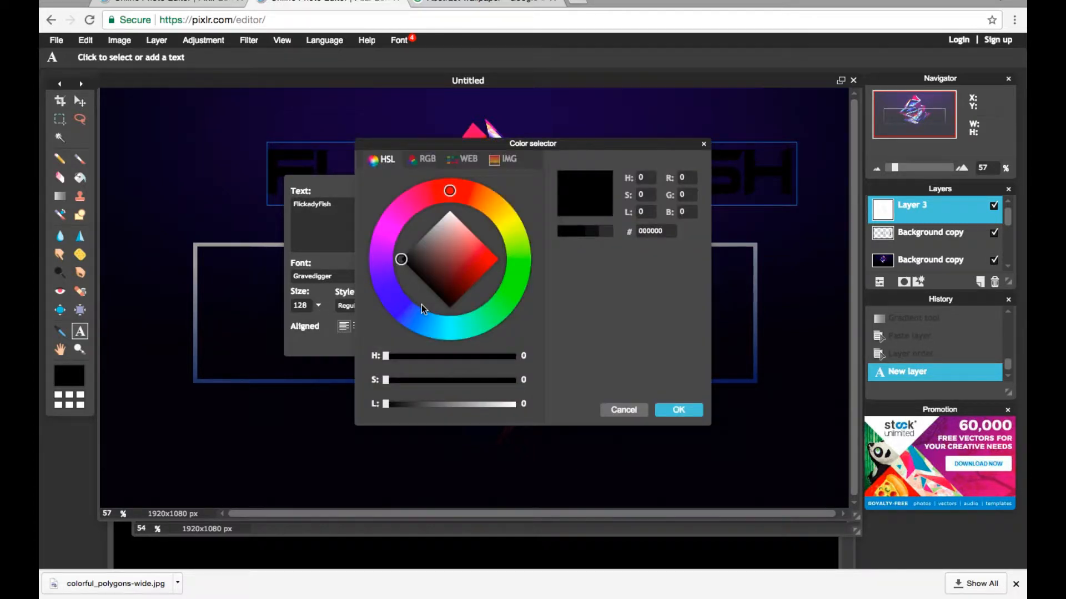
{"action": "left_click_drag", "start_coordinate": [455, 257], "coordinate": [511, 257]}
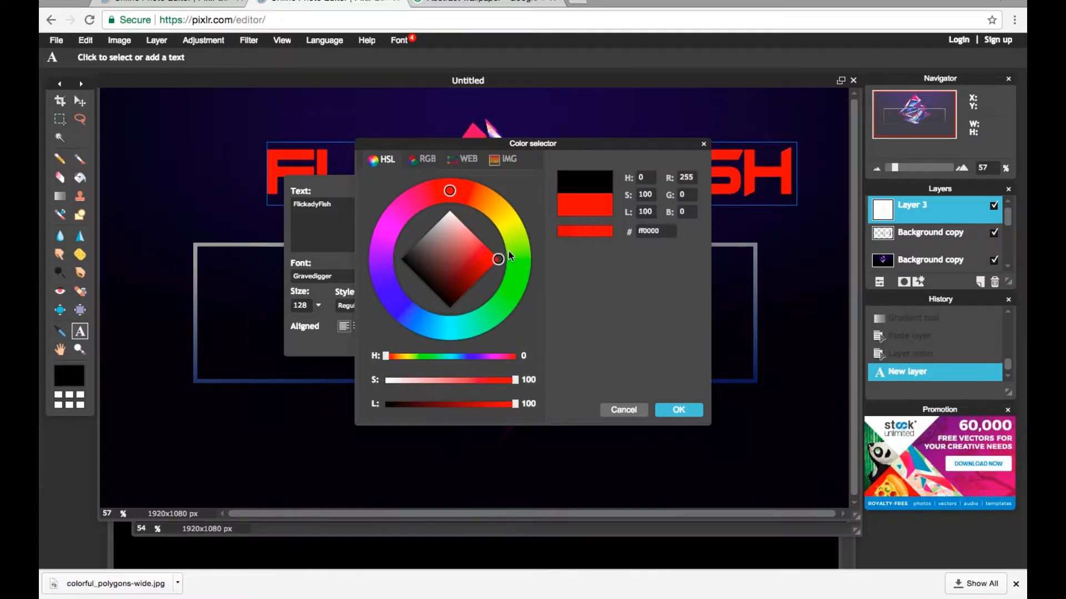
{"action": "left_click_drag", "start_coordinate": [497, 261], "coordinate": [468, 201]}
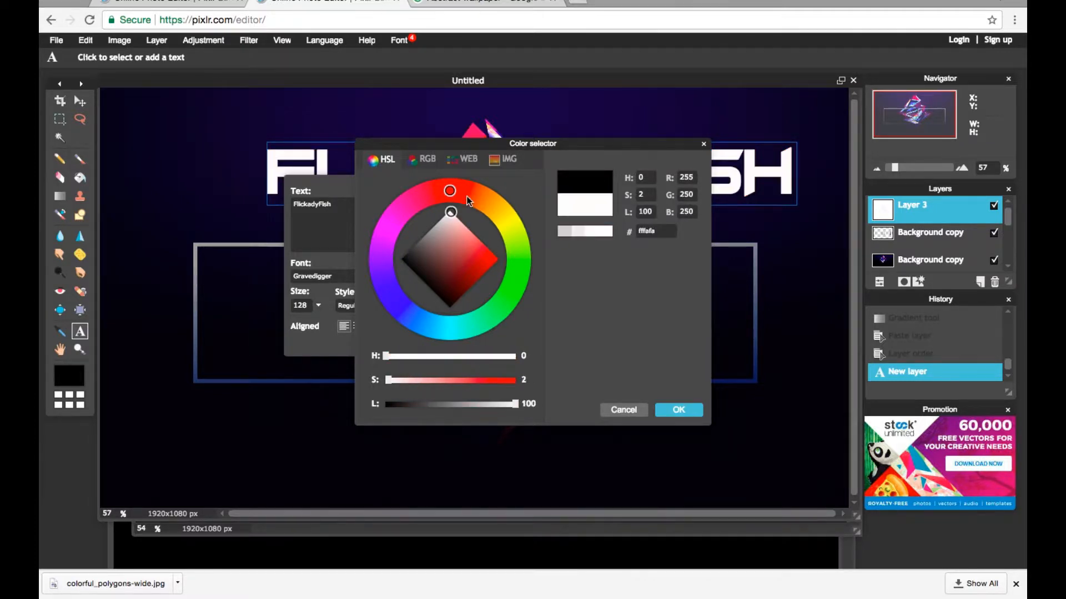
{"action": "left_click", "coordinate": [673, 414]}
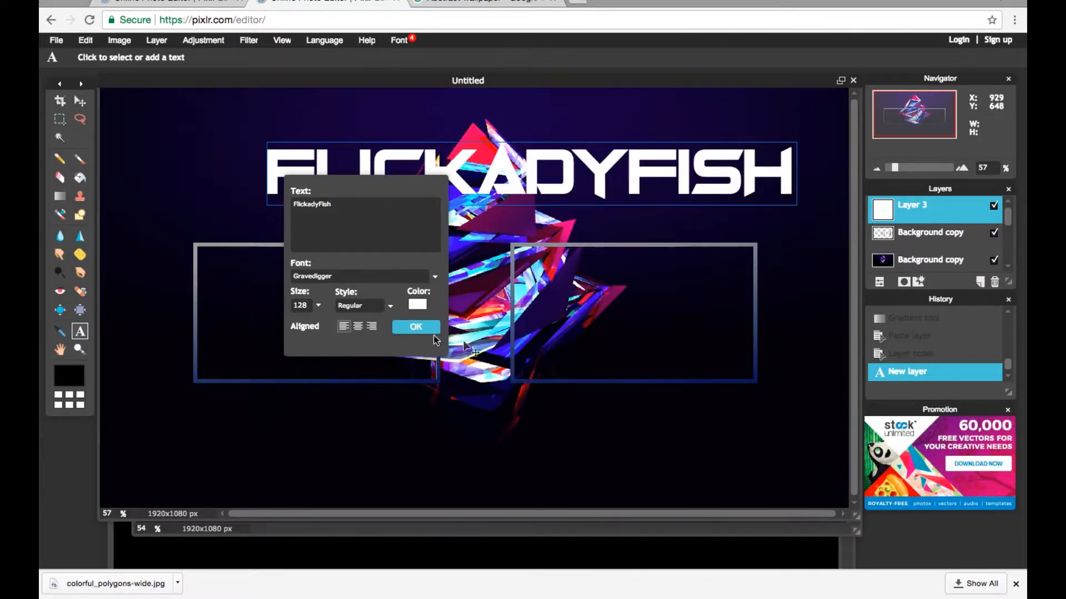
{"action": "left_click", "coordinate": [413, 328]}
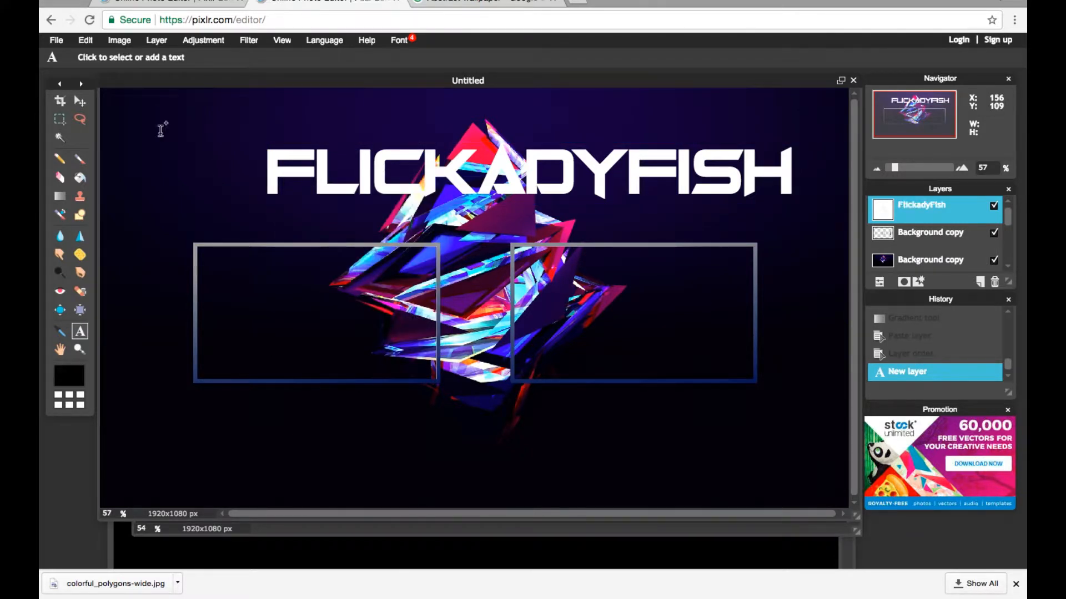
{"action": "left_click", "coordinate": [80, 101]}
{"action": "left_click_drag", "start_coordinate": [340, 196], "coordinate": [295, 162]}
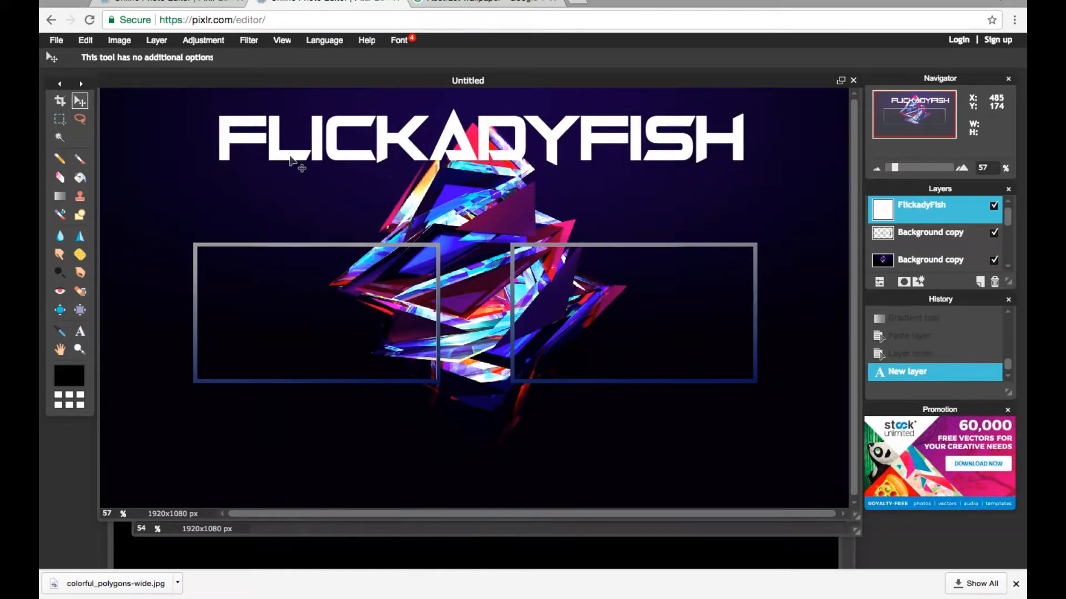
Apply an outer glow layer style to the FlickadyFish title with hardness 10, size 7 and blue colour 0051ff
{"action": "right_click", "coordinate": [892, 217]}
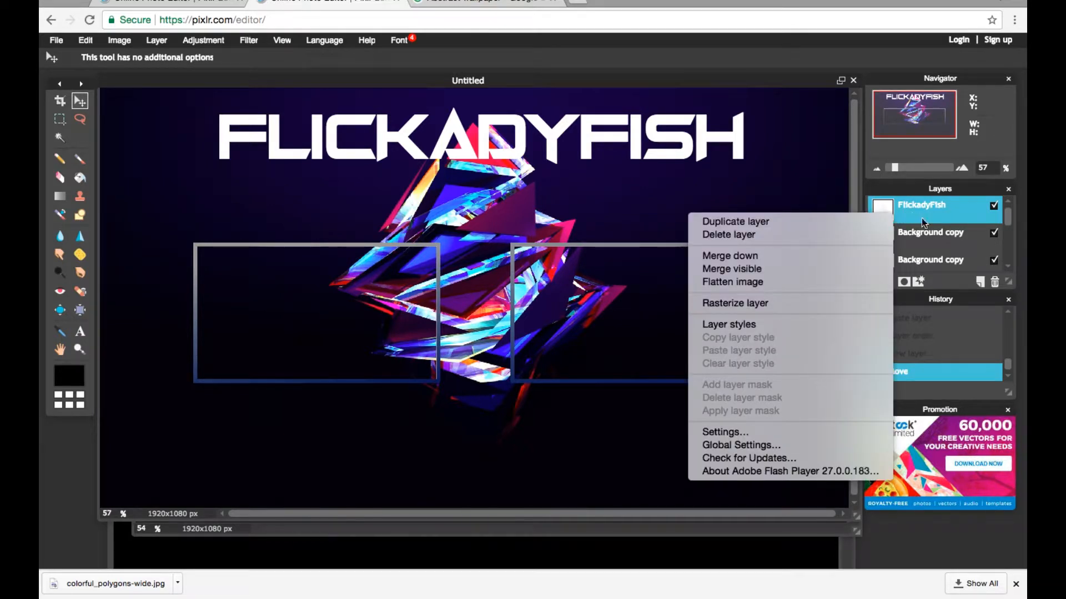
{"action": "left_click", "coordinate": [783, 326]}
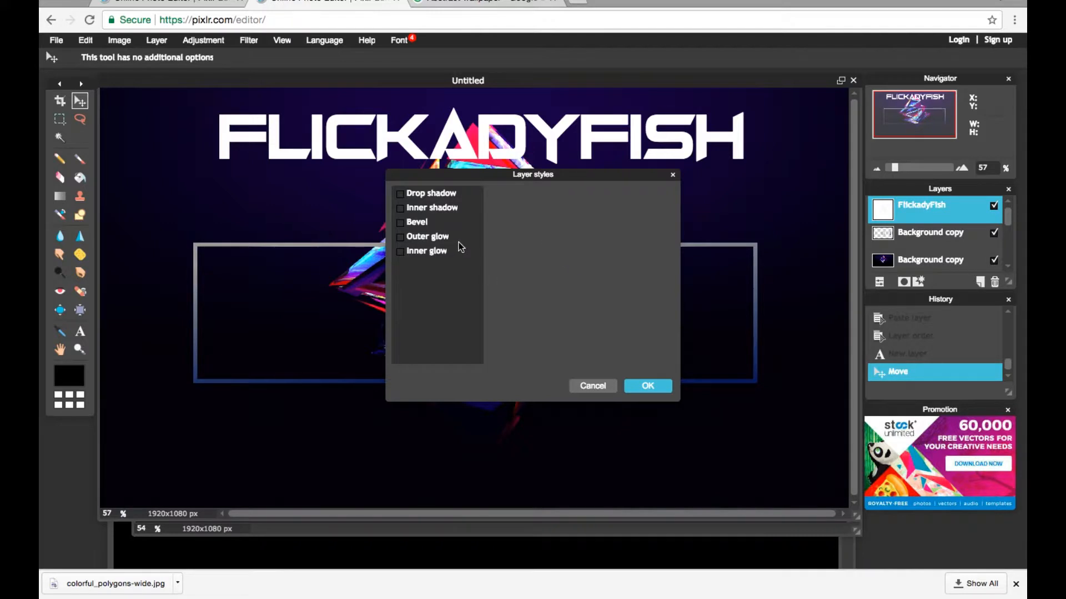
{"action": "left_click", "coordinate": [458, 242]}
{"action": "left_click_drag", "start_coordinate": [576, 224], "coordinate": [675, 228]}
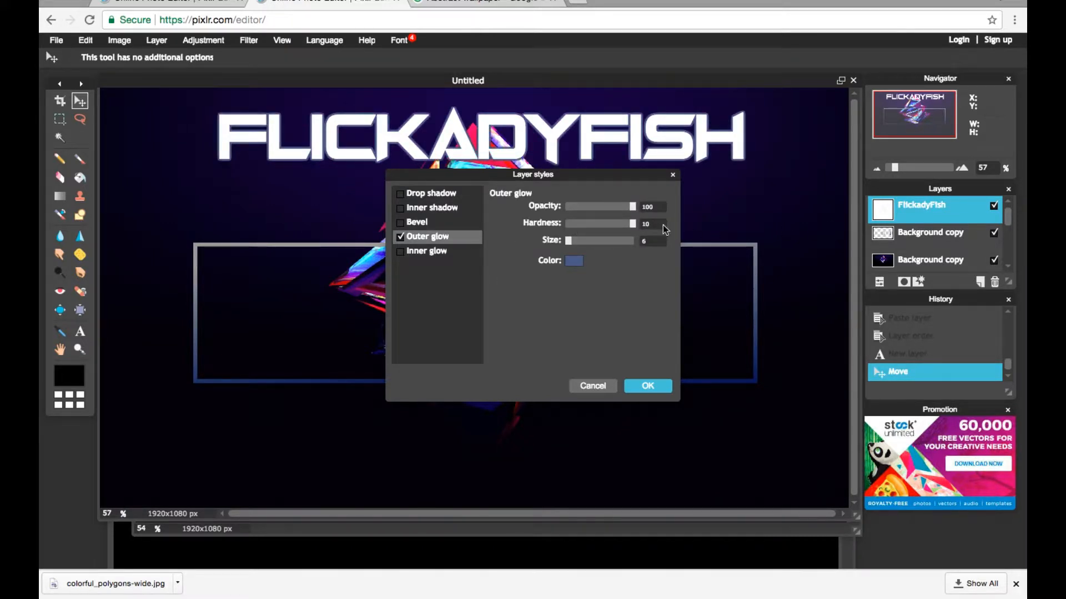
{"action": "left_click_drag", "start_coordinate": [570, 245], "coordinate": [571, 246]}
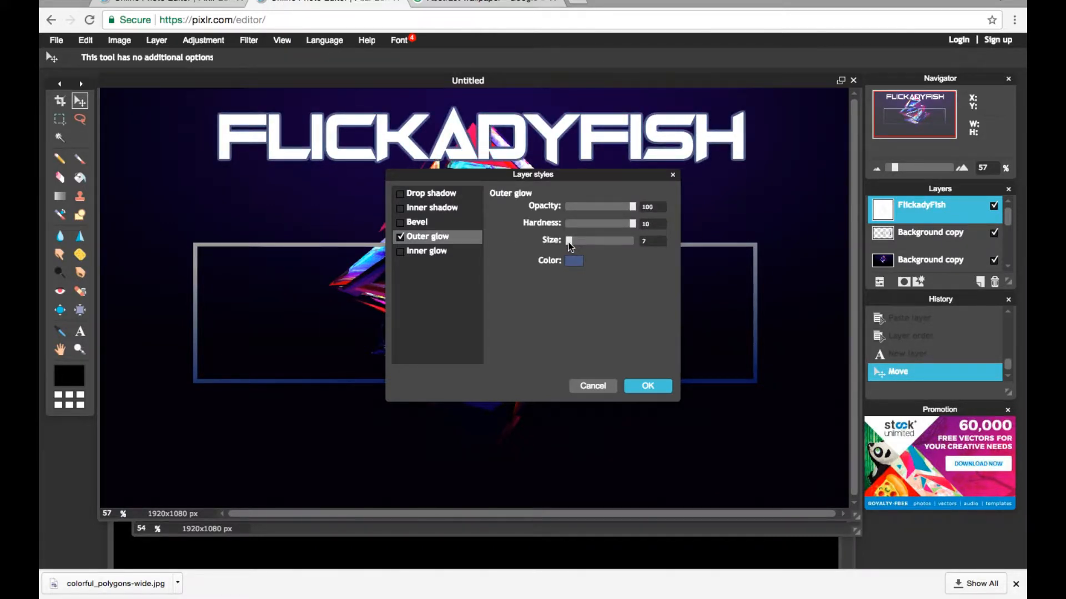
{"action": "left_click", "coordinate": [574, 261]}
{"action": "left_click_drag", "start_coordinate": [460, 266], "coordinate": [560, 211]}
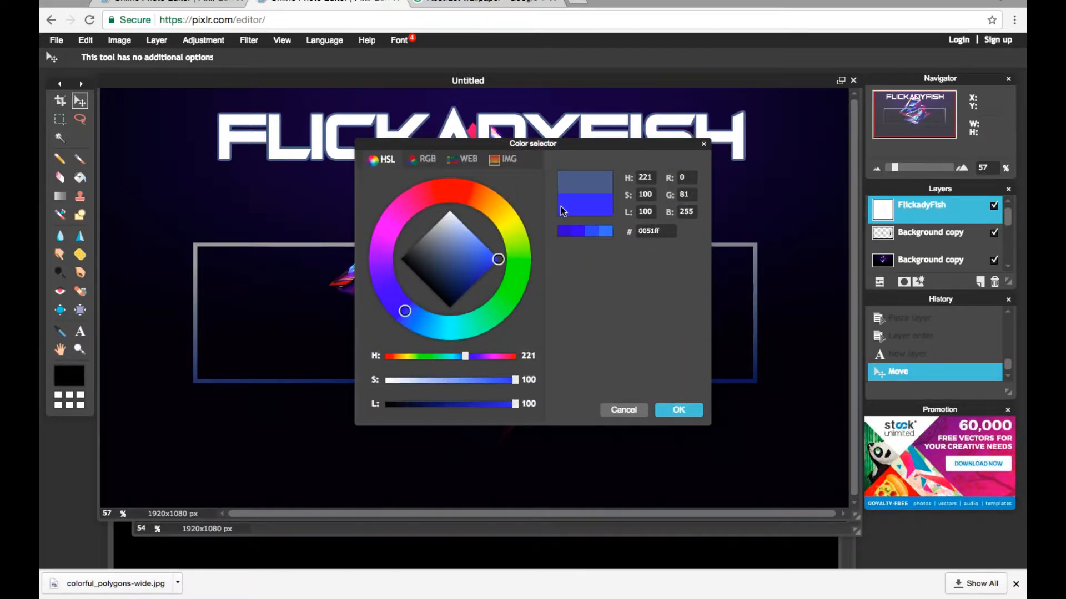
{"action": "left_click", "coordinate": [678, 412]}
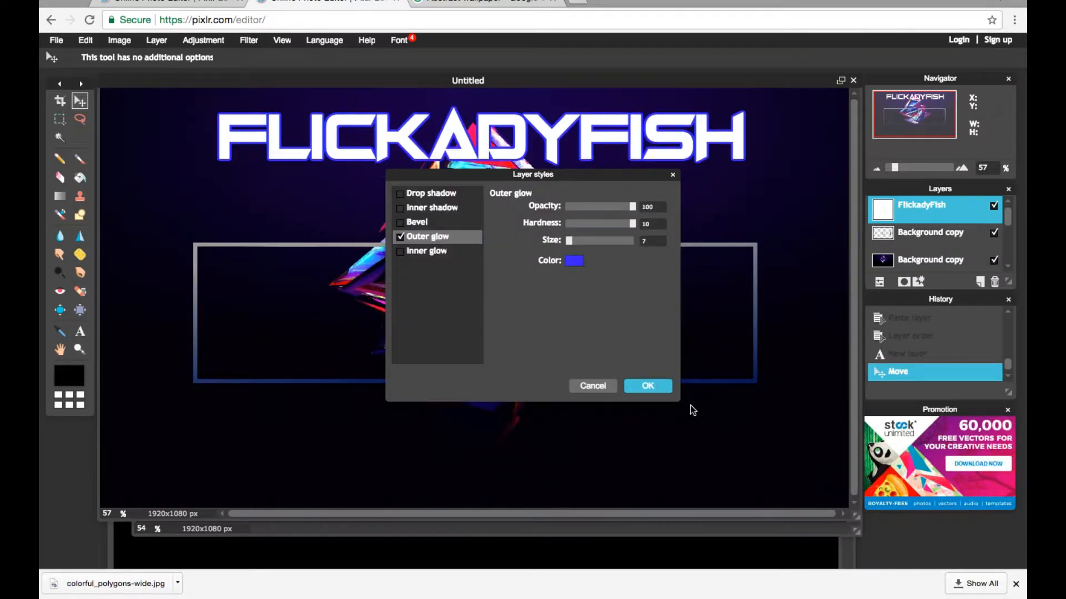
{"action": "left_click", "coordinate": [653, 384]}
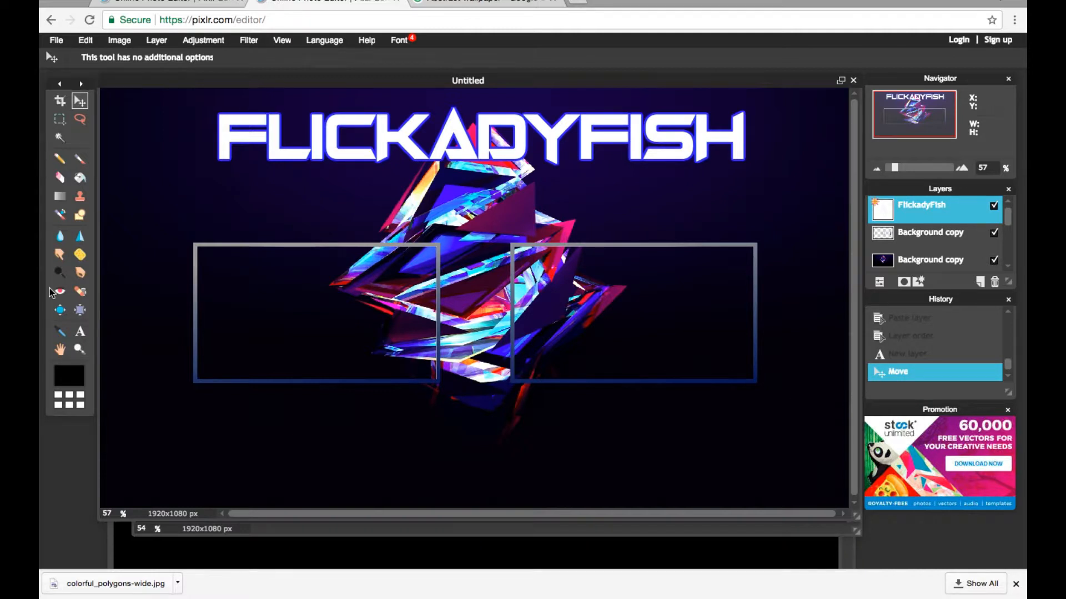
Add the text "Previous" between the title and the left video frame in the Zorque font at size 108
{"action": "left_click", "coordinate": [81, 331]}
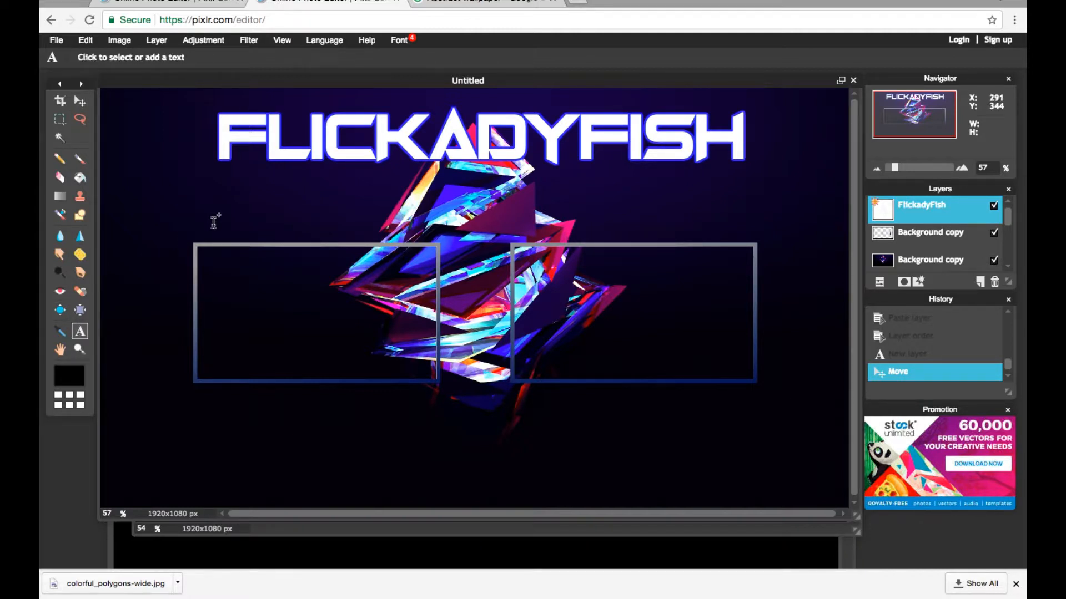
{"action": "left_click", "coordinate": [220, 172]}
{"action": "type", "text": "Prev"}
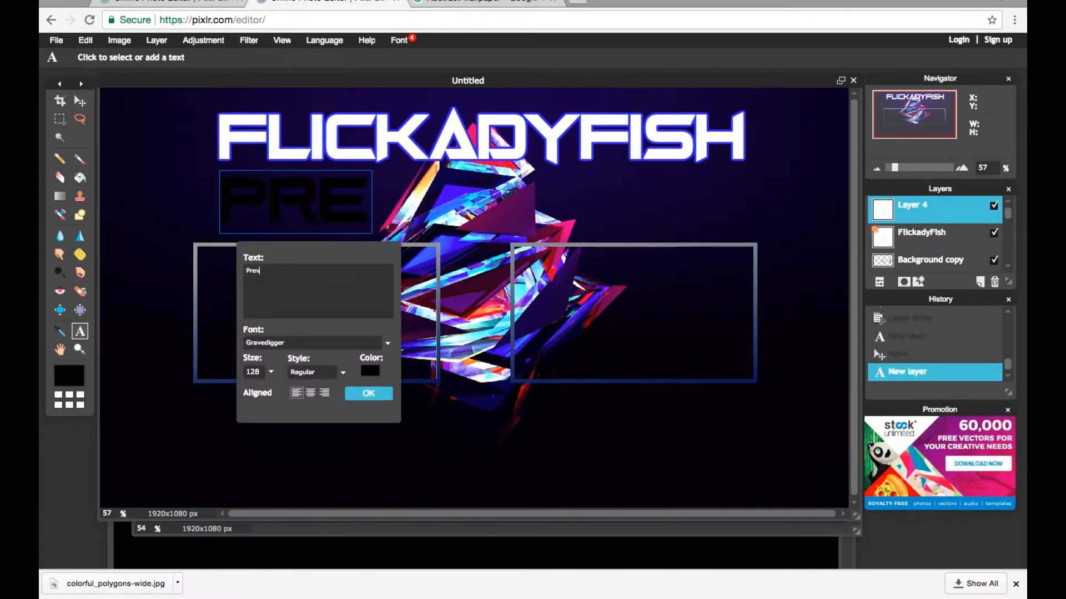
{"action": "type", "text": "ious"}
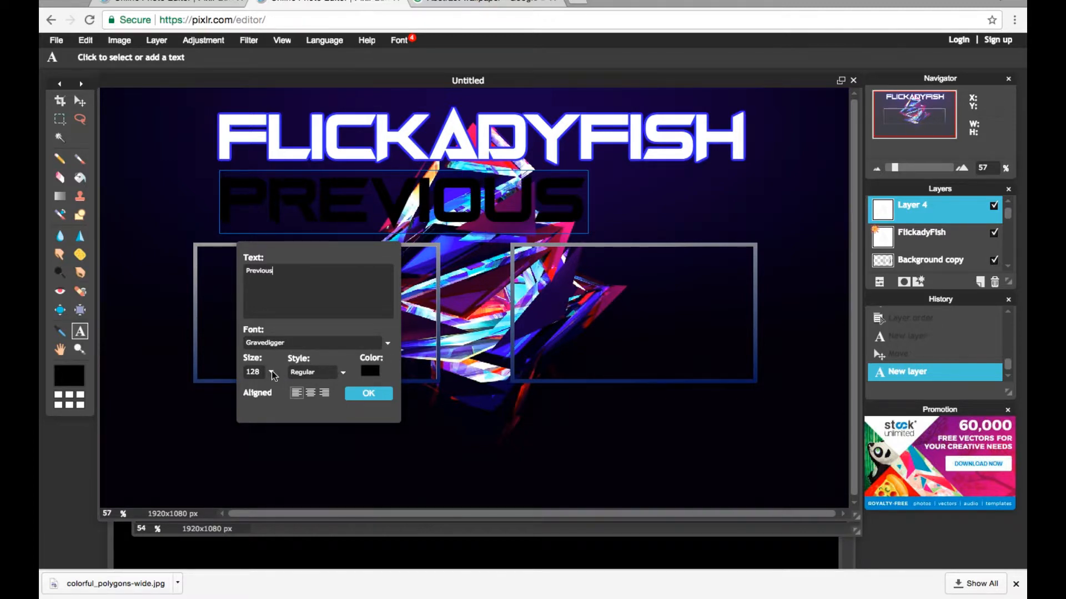
{"action": "left_click", "coordinate": [271, 373]}
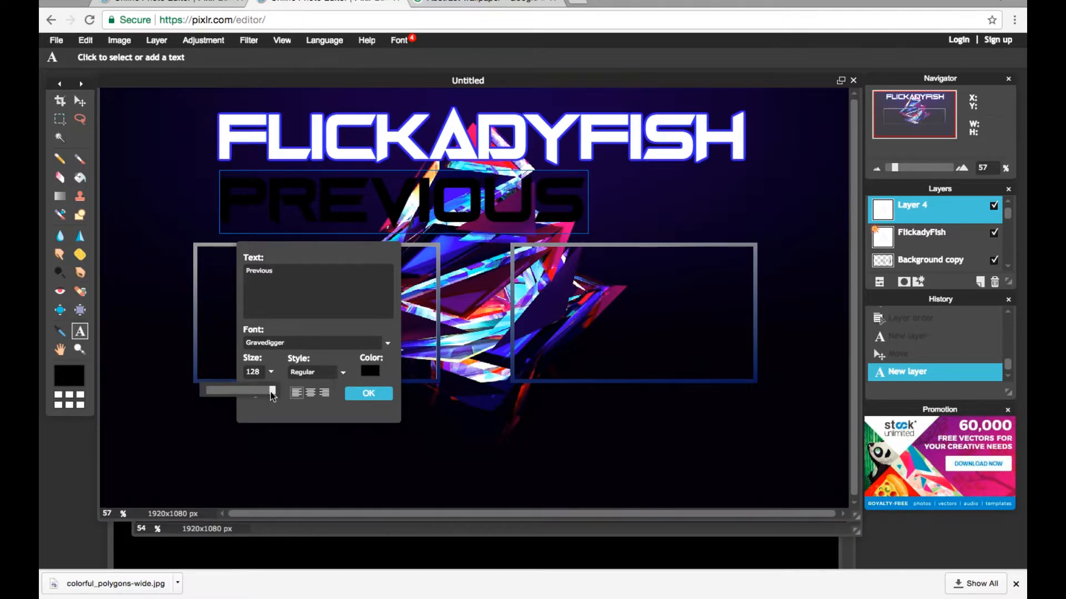
{"action": "left_click", "coordinate": [281, 388]}
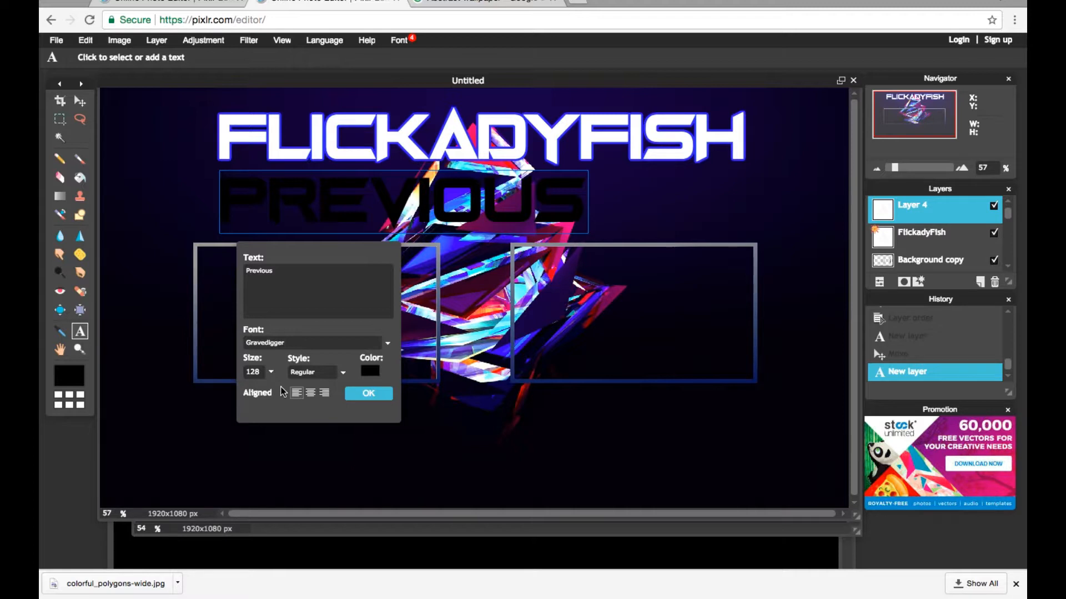
{"action": "left_click", "coordinate": [271, 375]}
{"action": "left_click_drag", "start_coordinate": [272, 393], "coordinate": [248, 401]}
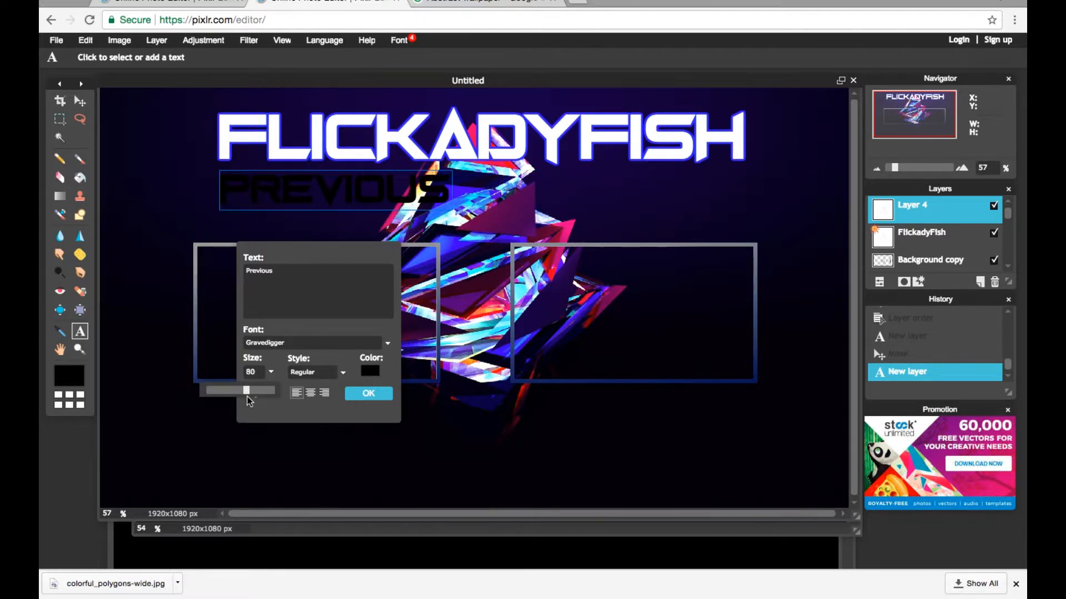
{"action": "left_click", "coordinate": [306, 344]}
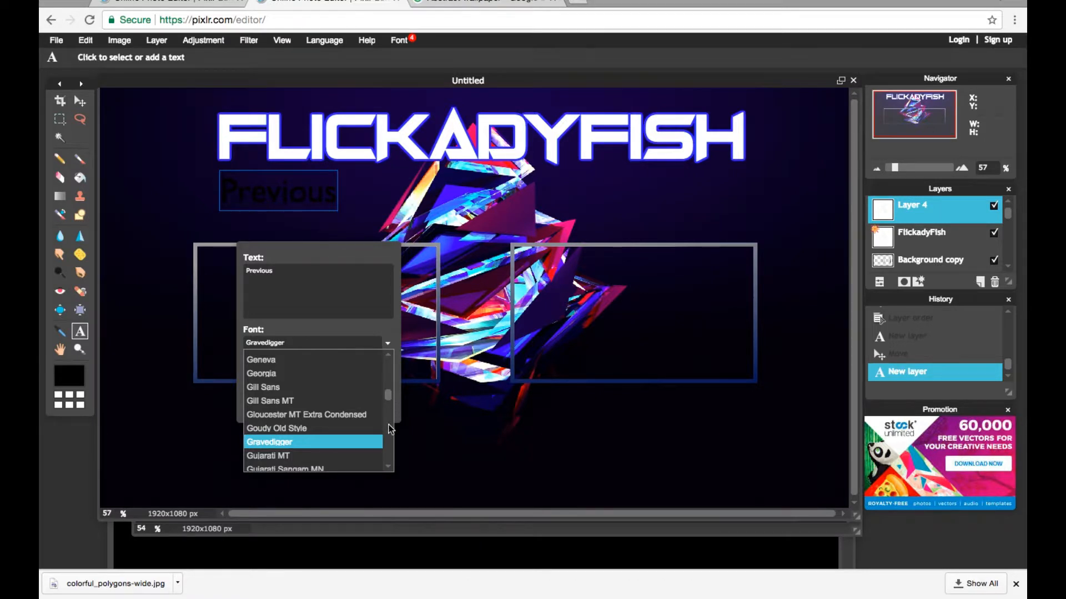
{"action": "left_click_drag", "start_coordinate": [389, 403], "coordinate": [350, 451]}
{"action": "left_click", "coordinate": [325, 469]}
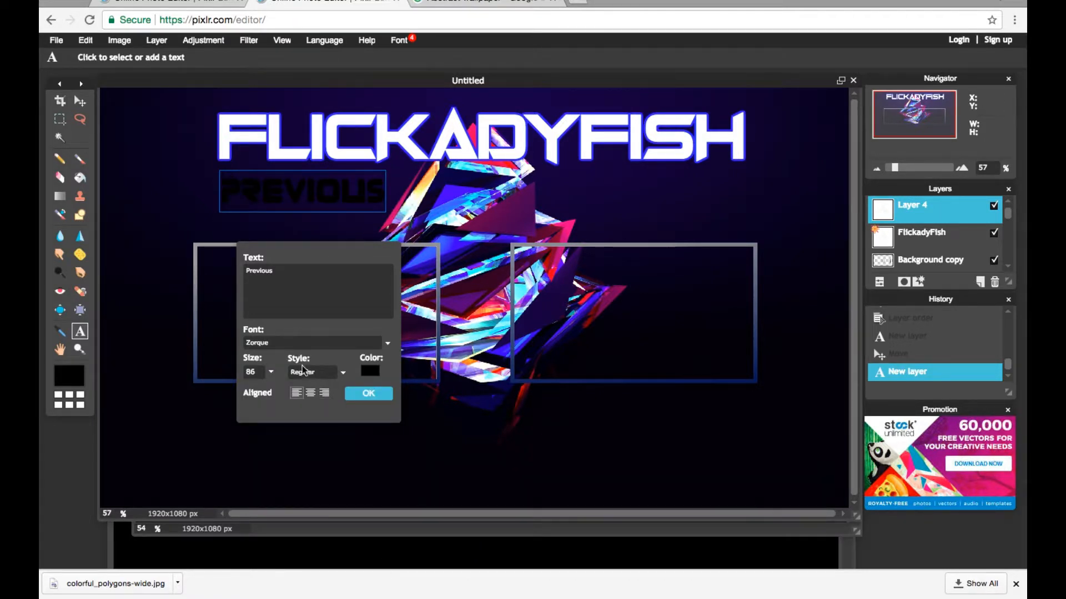
{"action": "left_click", "coordinate": [271, 373]}
{"action": "left_click", "coordinate": [262, 391]}
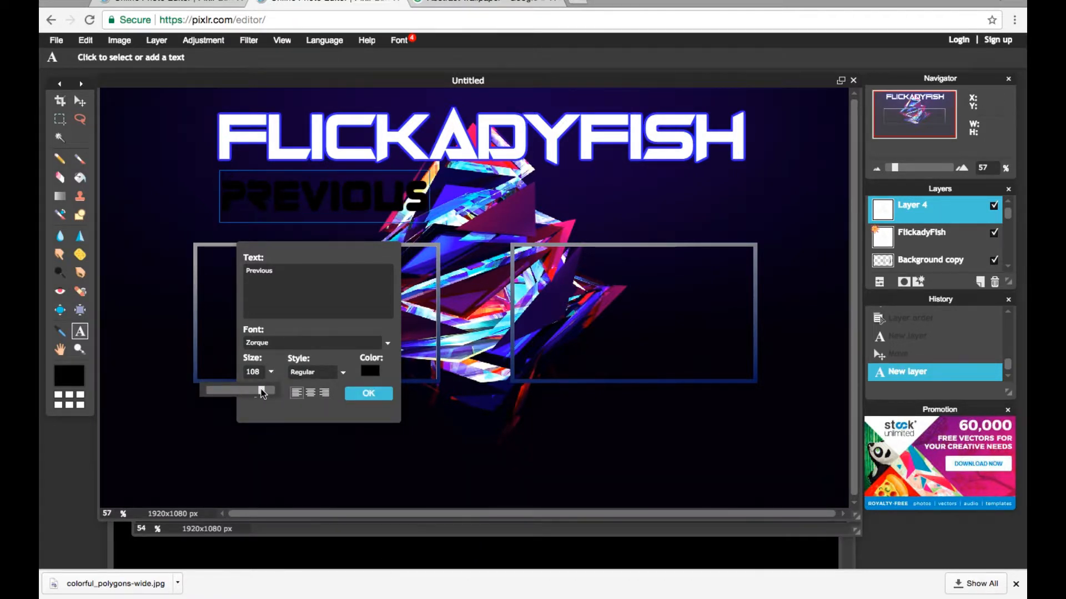
Colour the "Previous" text lime green and move it to sit centred just above the left video frame
{"action": "left_click", "coordinate": [366, 372]}
{"action": "left_click_drag", "start_coordinate": [421, 279], "coordinate": [536, 271]}
{"action": "left_click_drag", "start_coordinate": [486, 198], "coordinate": [523, 245]}
{"action": "left_click", "coordinate": [676, 409]}
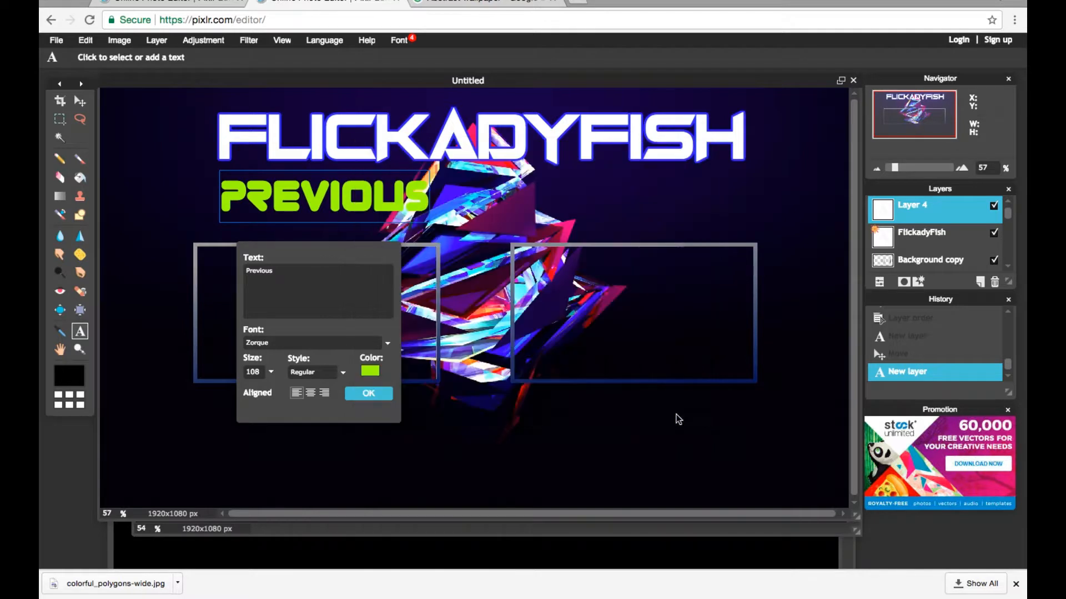
{"action": "left_click", "coordinate": [364, 395]}
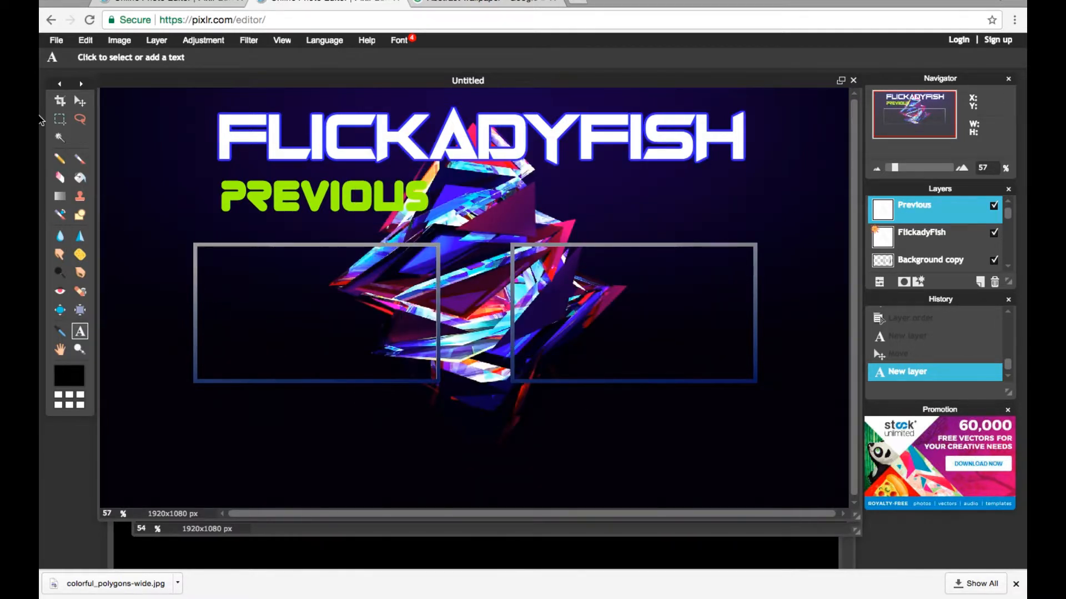
{"action": "left_click", "coordinate": [80, 101]}
{"action": "left_click_drag", "start_coordinate": [298, 183], "coordinate": [292, 201]}
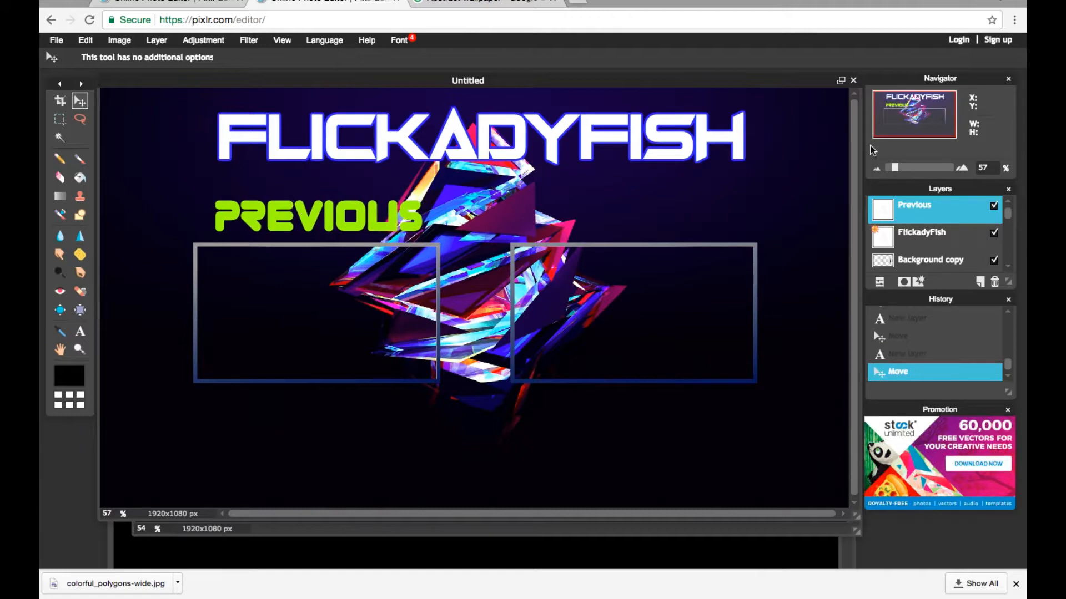
Add an outer glow layer style to the "Previous" text with hardness 10 and blue colour 0051ff
{"action": "right_click", "coordinate": [917, 210]}
{"action": "left_click", "coordinate": [867, 314]}
{"action": "left_click", "coordinate": [461, 237]}
{"action": "left_click_drag", "start_coordinate": [575, 228], "coordinate": [668, 230]}
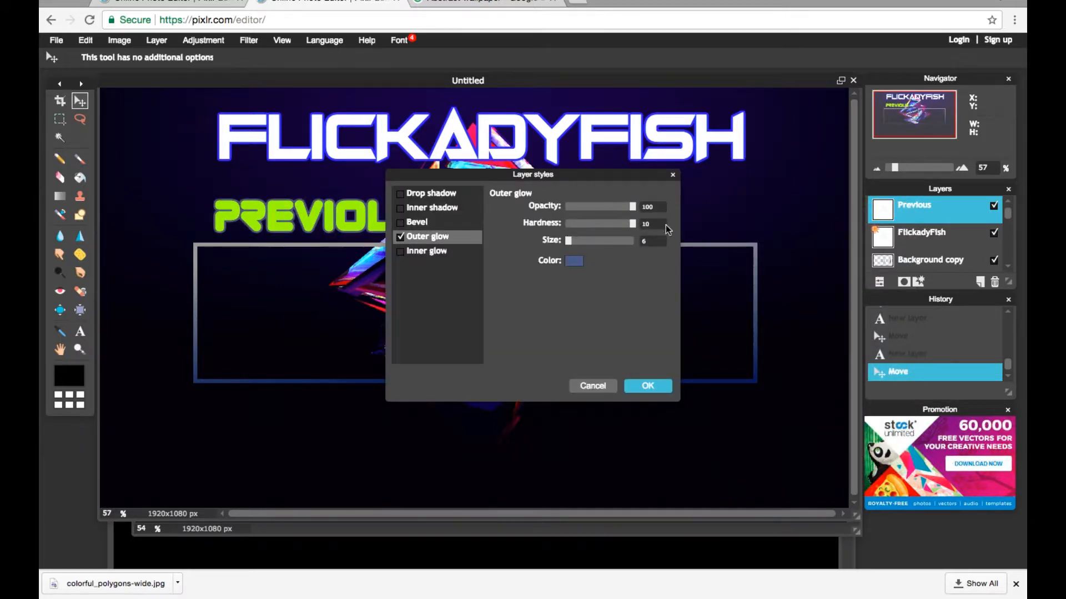
{"action": "left_click", "coordinate": [574, 261]}
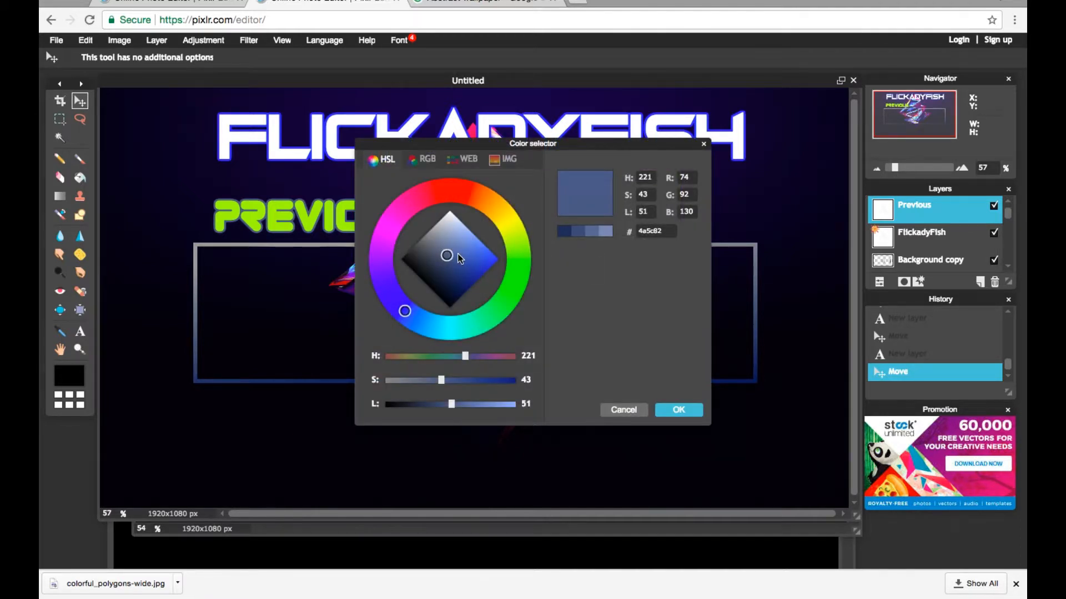
{"action": "left_click_drag", "start_coordinate": [459, 259], "coordinate": [615, 258]}
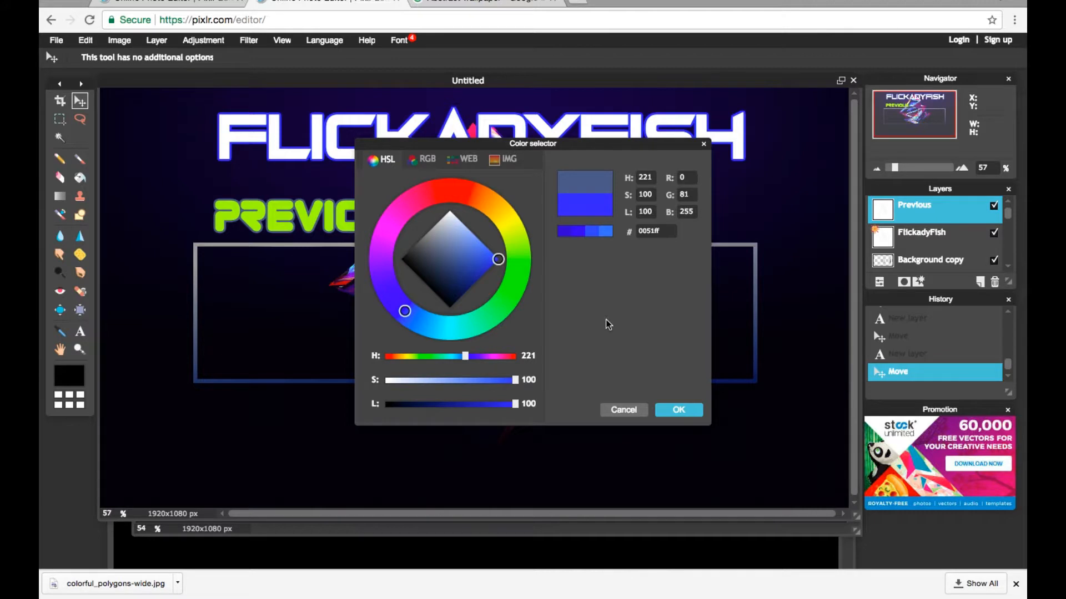
{"action": "left_click", "coordinate": [688, 407]}
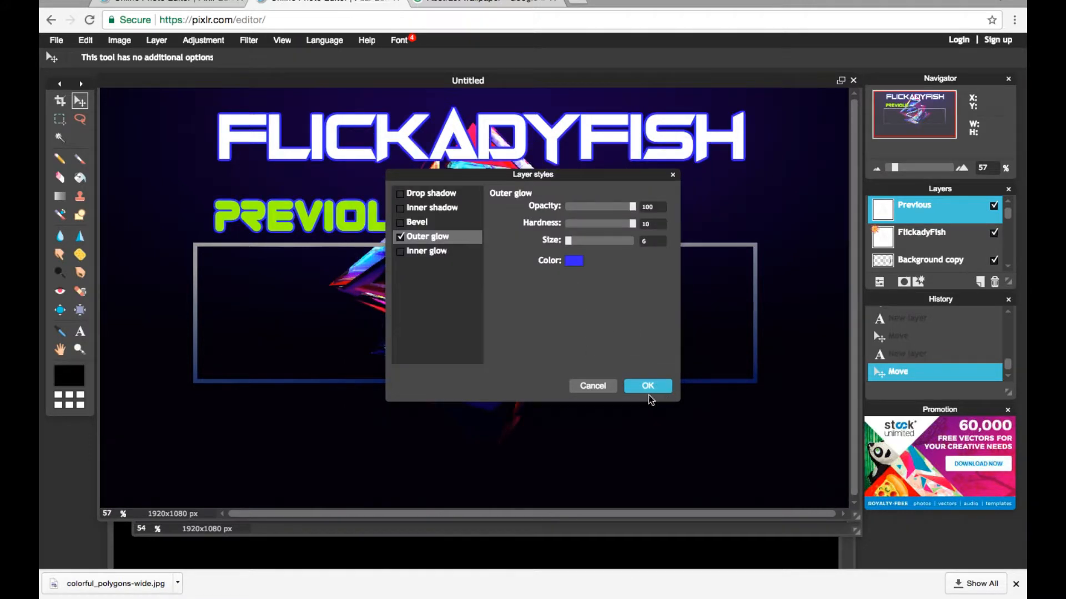
Change the outer glow colour of the "Previous" text to red ff3300 and apply the layer style
{"action": "left_click", "coordinate": [575, 261]}
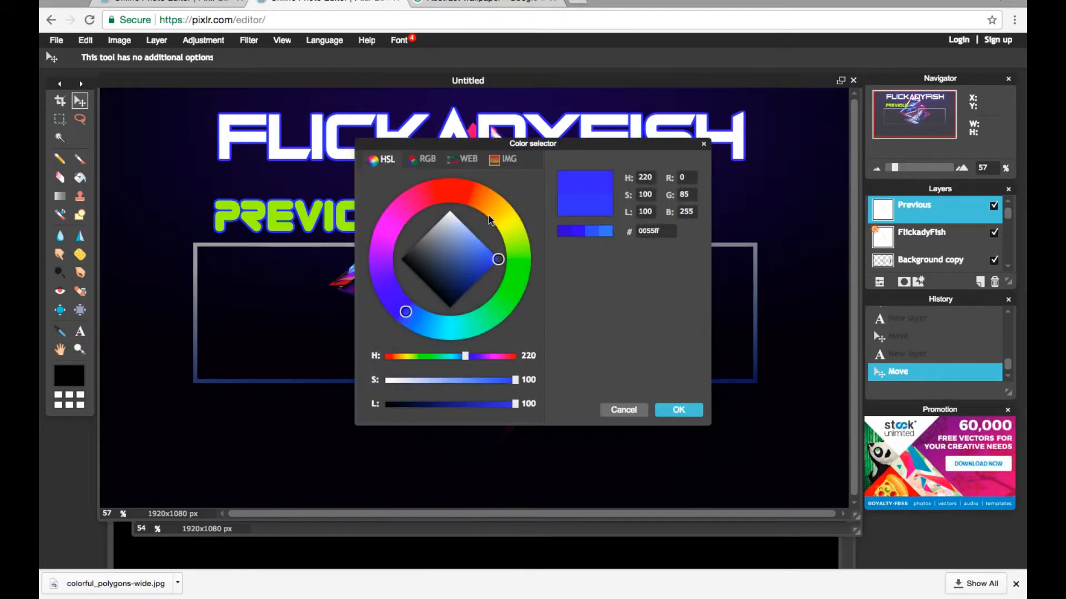
{"action": "left_click", "coordinate": [465, 196]}
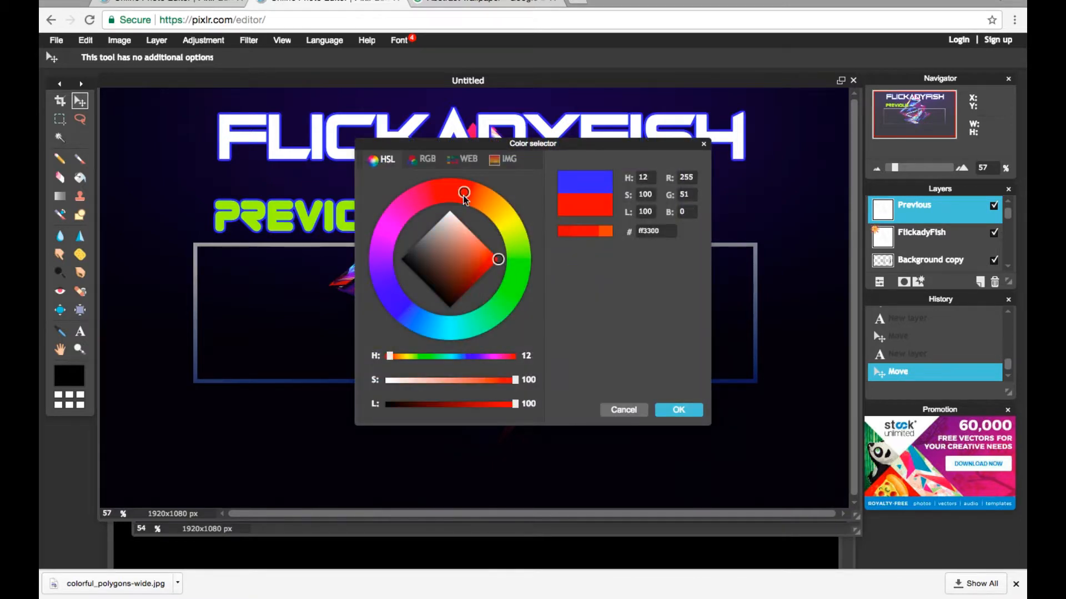
{"action": "left_click", "coordinate": [668, 412]}
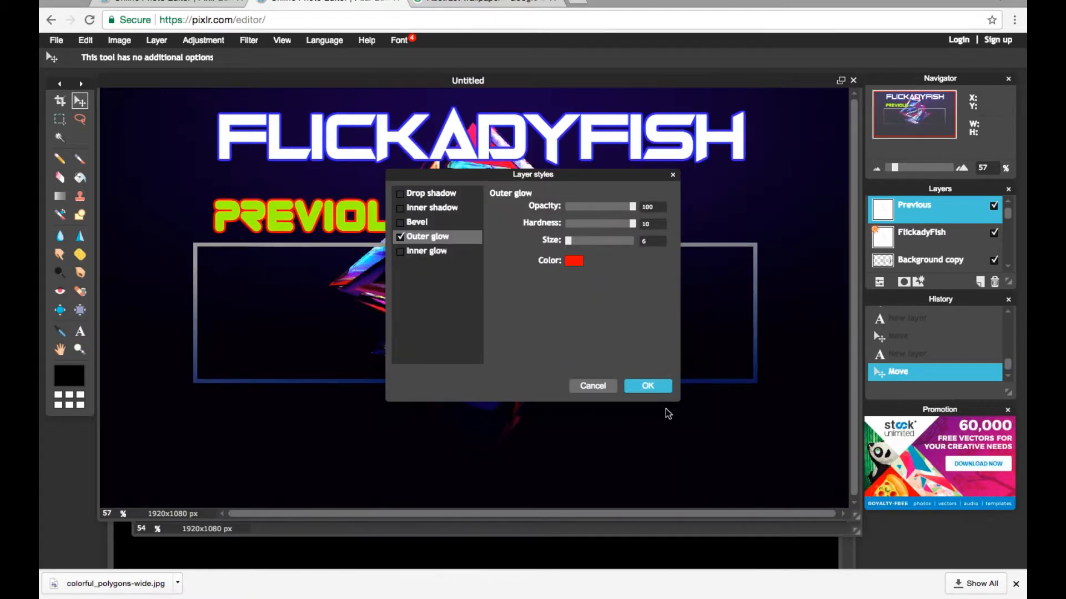
{"action": "left_click", "coordinate": [646, 385]}
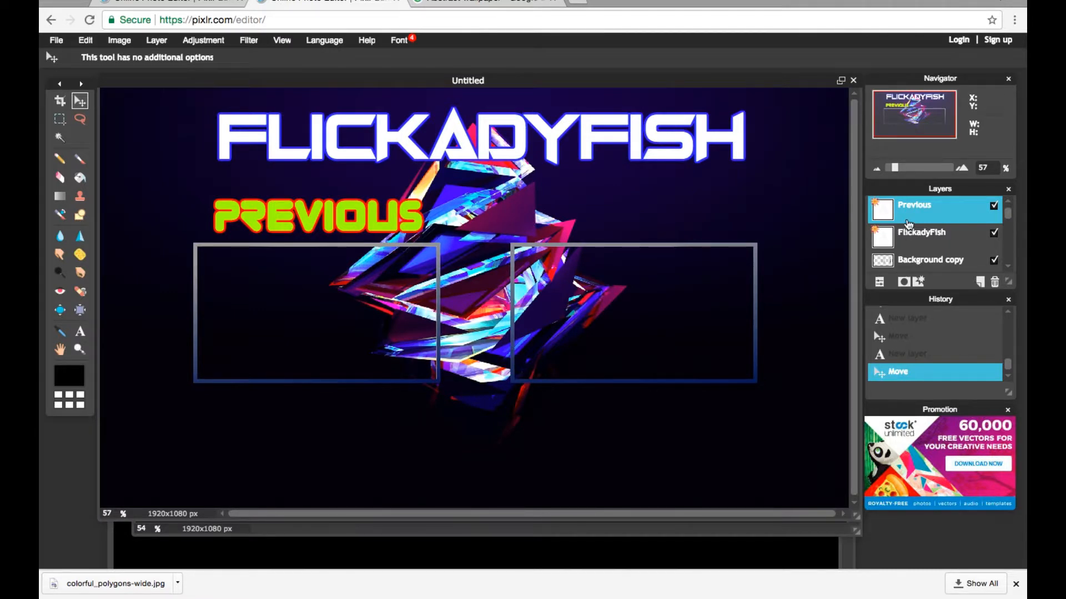
Duplicate the "Previous" text layer and move the copy above the right video frame
{"action": "right_click", "coordinate": [908, 223]}
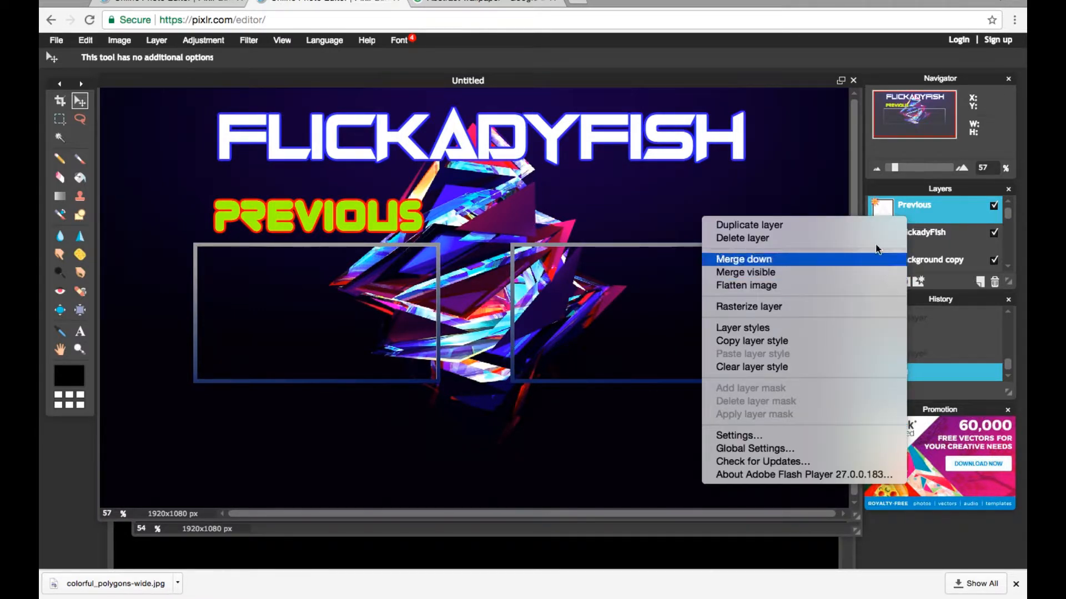
{"action": "left_click", "coordinate": [870, 226]}
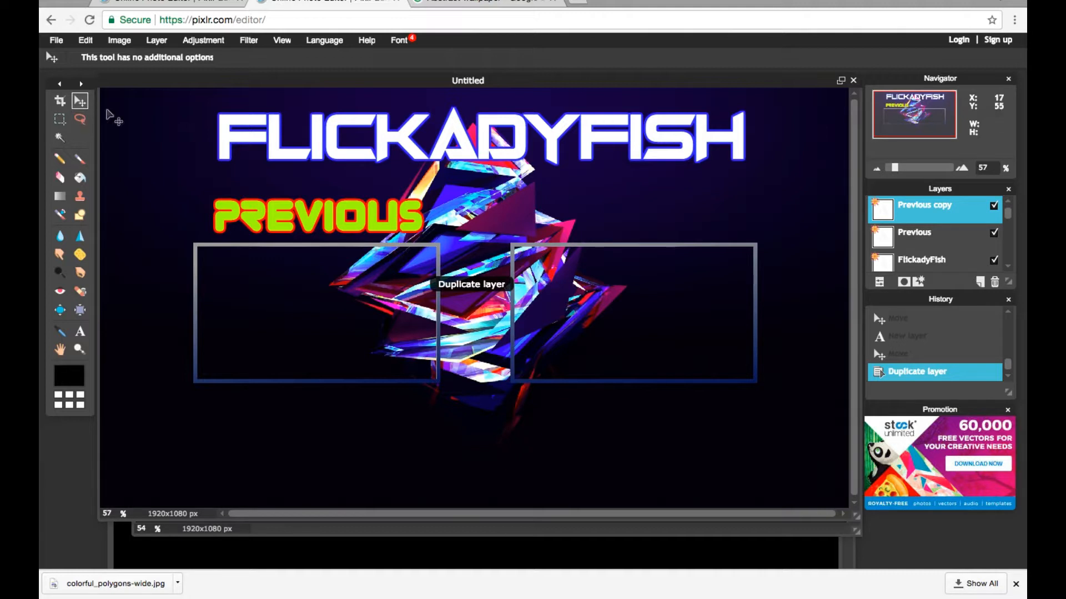
{"action": "left_click_drag", "start_coordinate": [290, 238], "coordinate": [611, 241]}
Change the copied label above the right video frame to "Random" and nudge it slightly to the right
{"action": "left_click", "coordinate": [80, 333]}
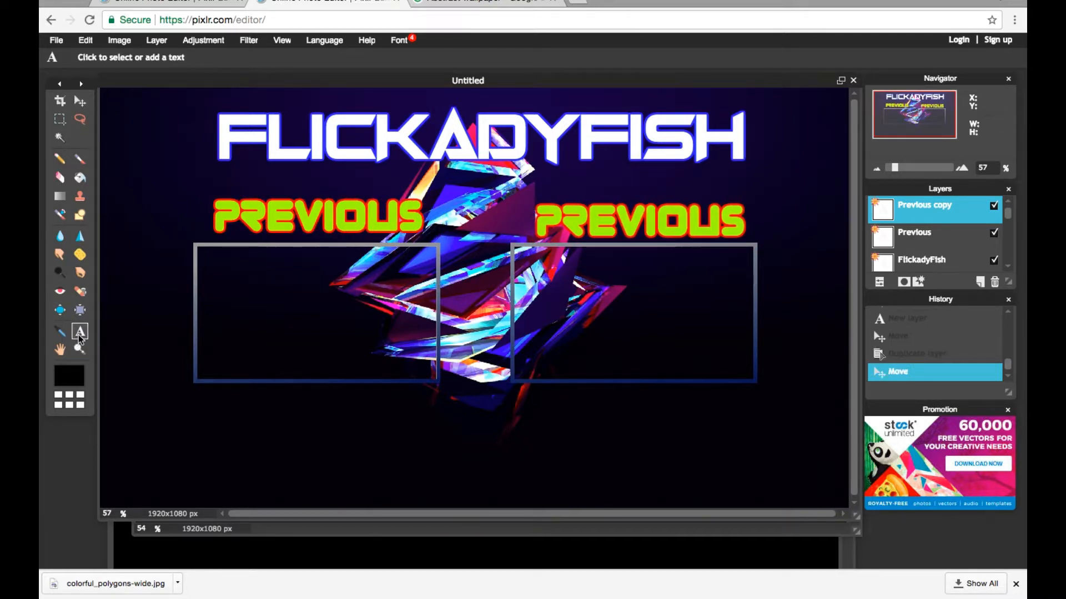
{"action": "left_click", "coordinate": [381, 232]}
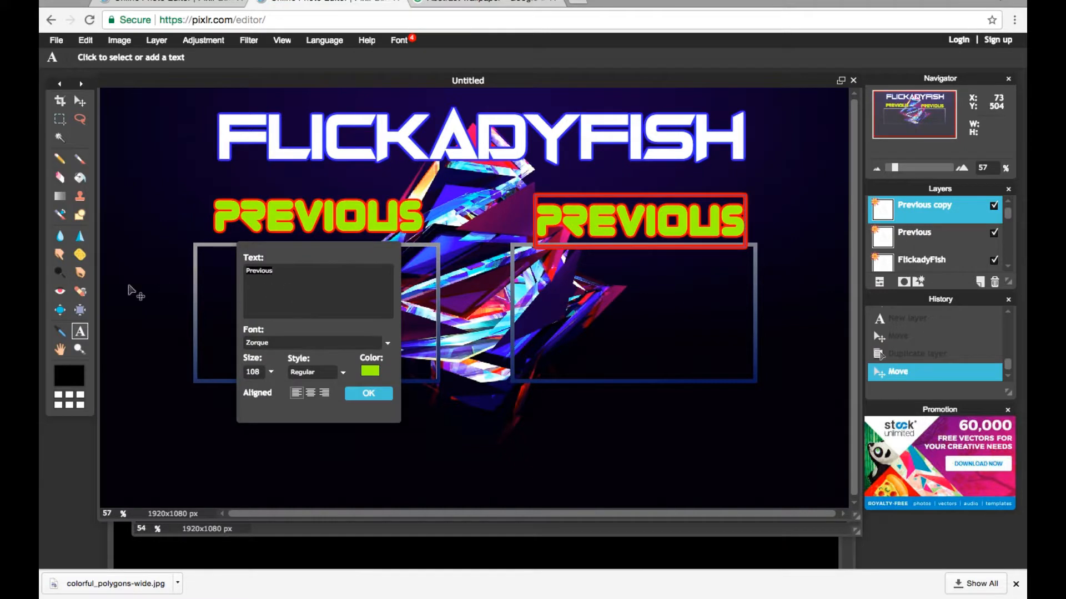
{"action": "key", "text": "BackSpace"}
{"action": "key", "text": "BackSpace"}
{"action": "key", "text": "BackSpace"}
{"action": "key", "text": "BackSpace"}
{"action": "key", "text": "BackSpace"}
{"action": "key", "text": "BackSpace"}
{"action": "key", "text": "BackSpace"}
{"action": "key", "text": "BackSpace"}
{"action": "type", "text": "Random"}
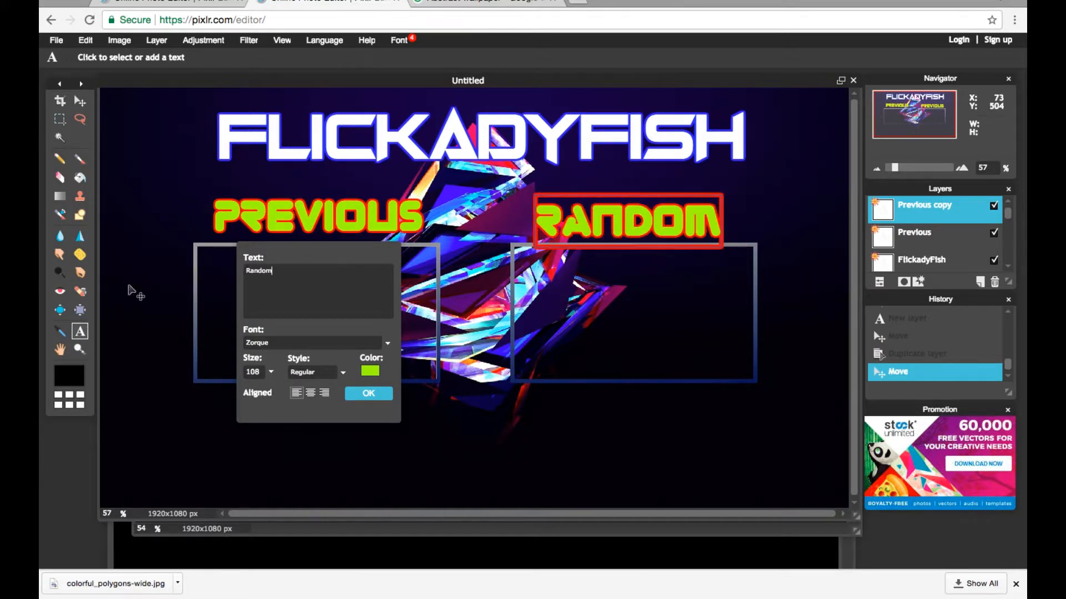
{"action": "left_click", "coordinate": [369, 393]}
{"action": "left_click", "coordinate": [79, 102]}
{"action": "left_click_drag", "start_coordinate": [584, 278], "coordinate": [590, 277]}
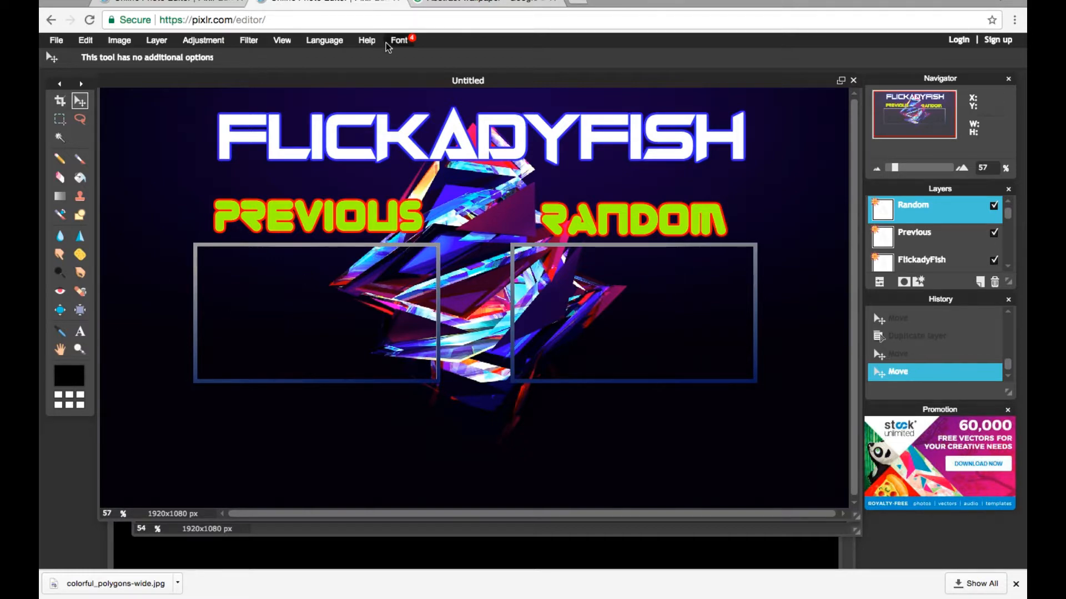
Switch to the Google Images results and search for "Subscrive"
{"action": "left_click", "coordinate": [487, 3]}
{"action": "scroll", "coordinate": [292, 109], "scroll_direction": "up", "scroll_amount": 3}
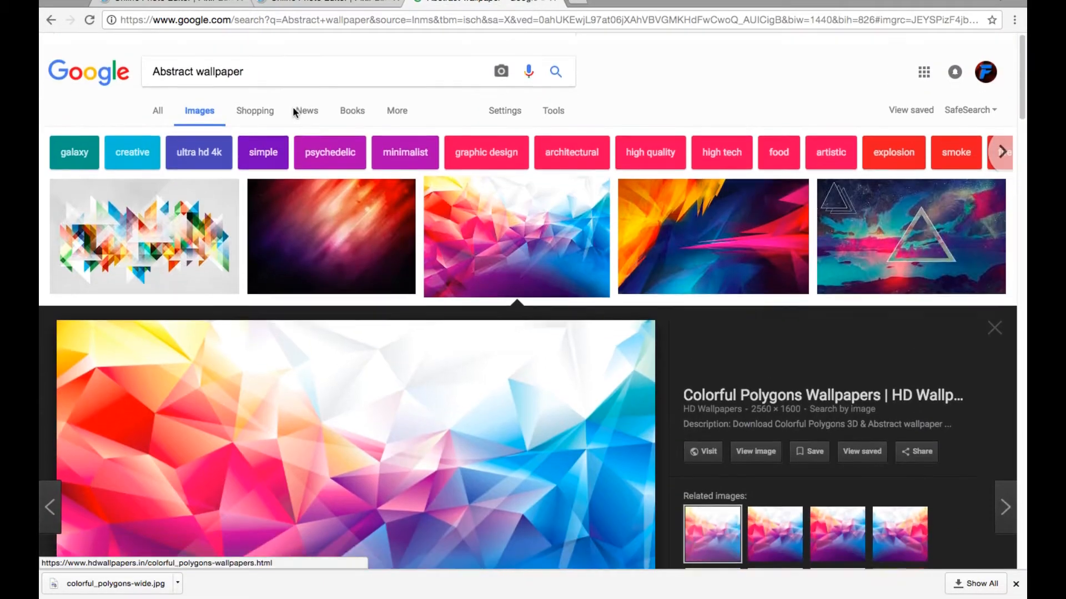
{"action": "triple_click", "coordinate": [304, 67]}
{"action": "type", "text": "Sub"}
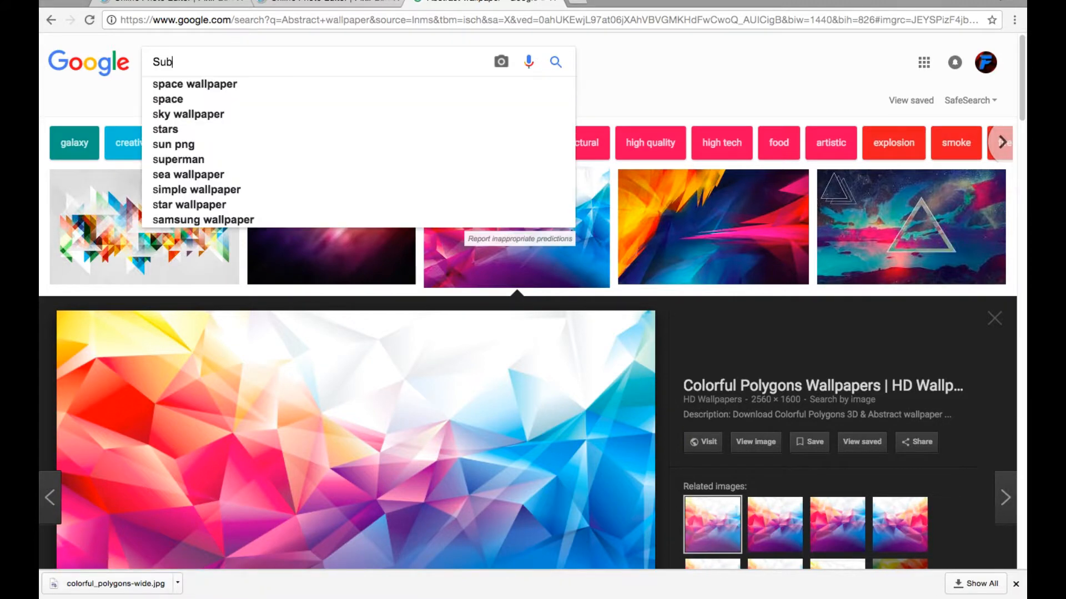
{"action": "type", "text": "scrive"}
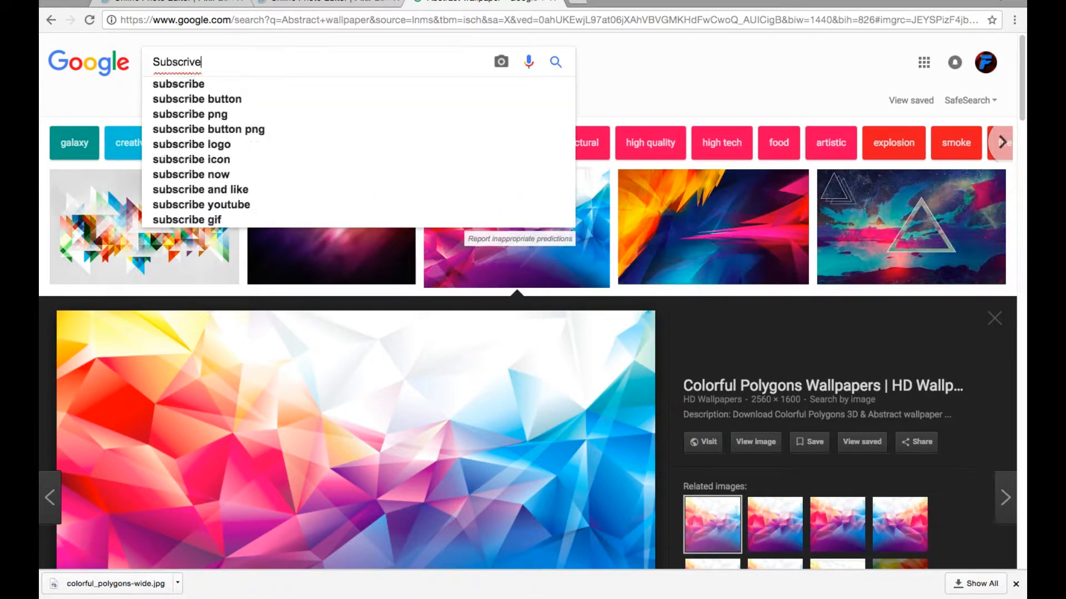
{"action": "key", "text": "Return"}
Browse the subscribe button images and copy the image address of the 400 × 200 red Subscribe PNG from PNG All
{"action": "scroll", "coordinate": [272, 245], "scroll_direction": "down", "scroll_amount": 5}
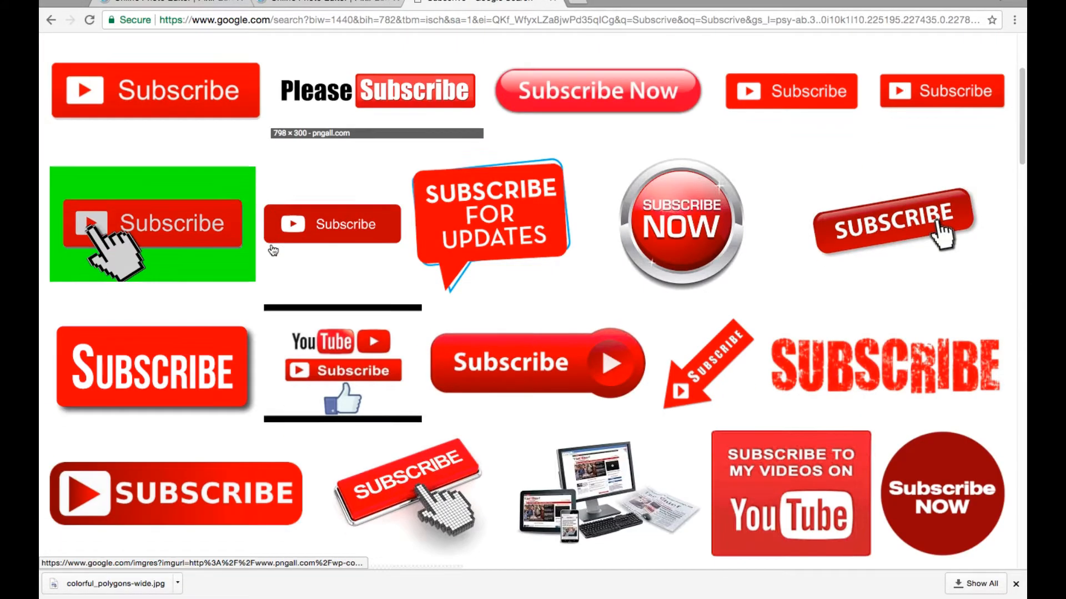
{"action": "scroll", "coordinate": [272, 249], "scroll_direction": "up", "scroll_amount": 5}
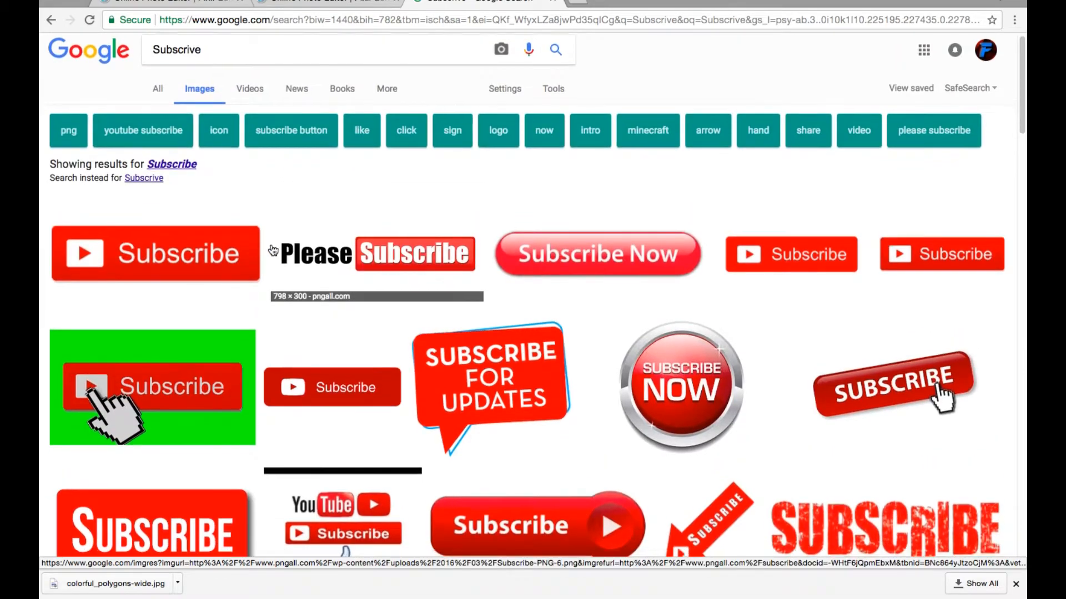
{"action": "scroll", "coordinate": [272, 249], "scroll_direction": "down", "scroll_amount": 10}
{"action": "scroll", "coordinate": [273, 251], "scroll_direction": "down", "scroll_amount": 2}
{"action": "scroll", "coordinate": [273, 251], "scroll_direction": "up", "scroll_amount": 3}
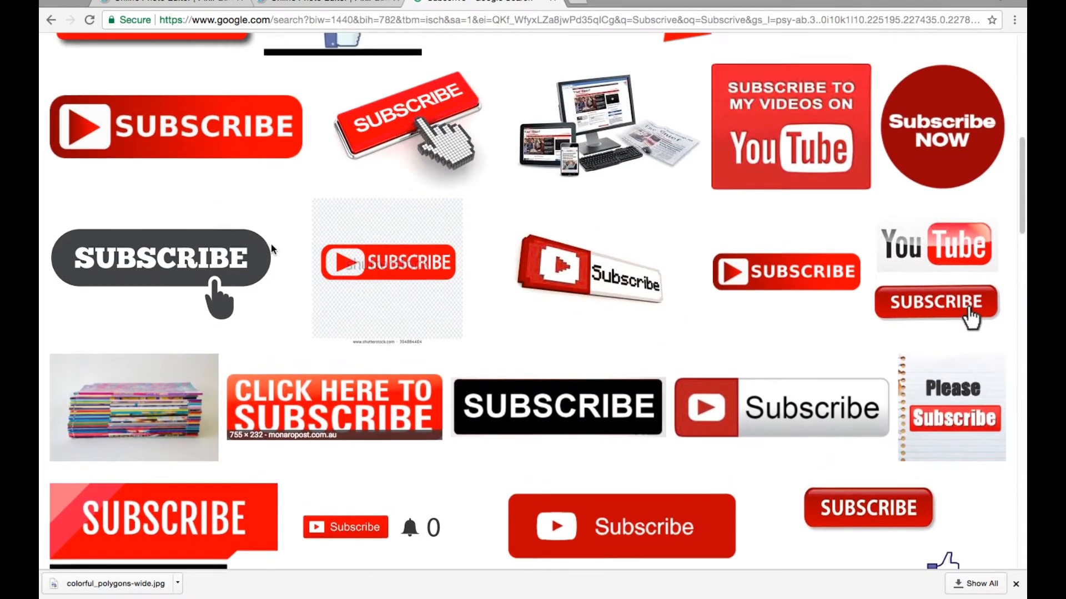
{"action": "scroll", "coordinate": [273, 250], "scroll_direction": "up", "scroll_amount": 2}
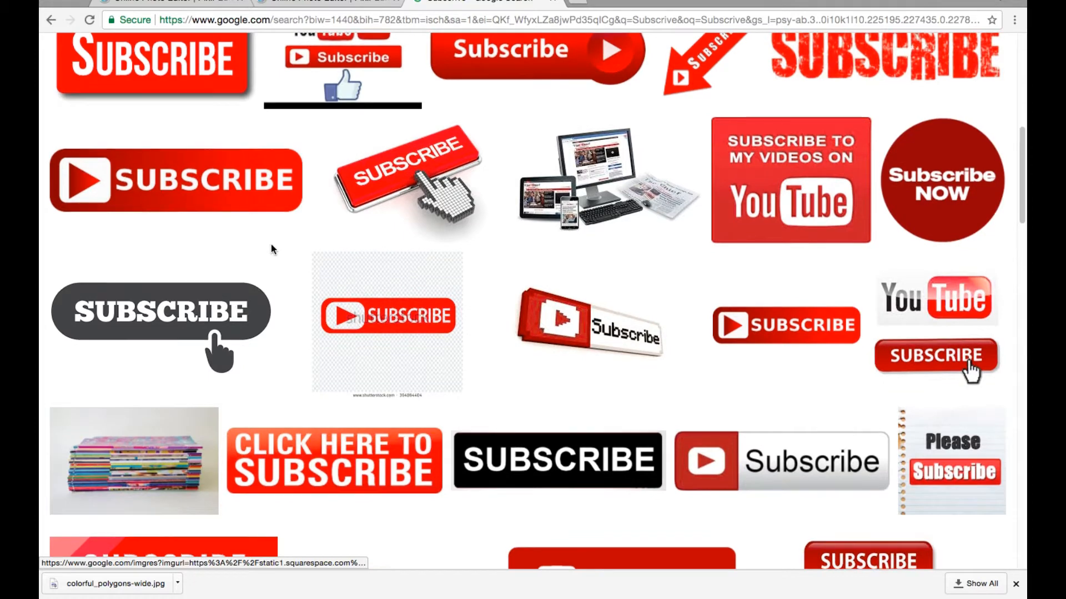
{"action": "scroll", "coordinate": [273, 250], "scroll_direction": "up", "scroll_amount": 2}
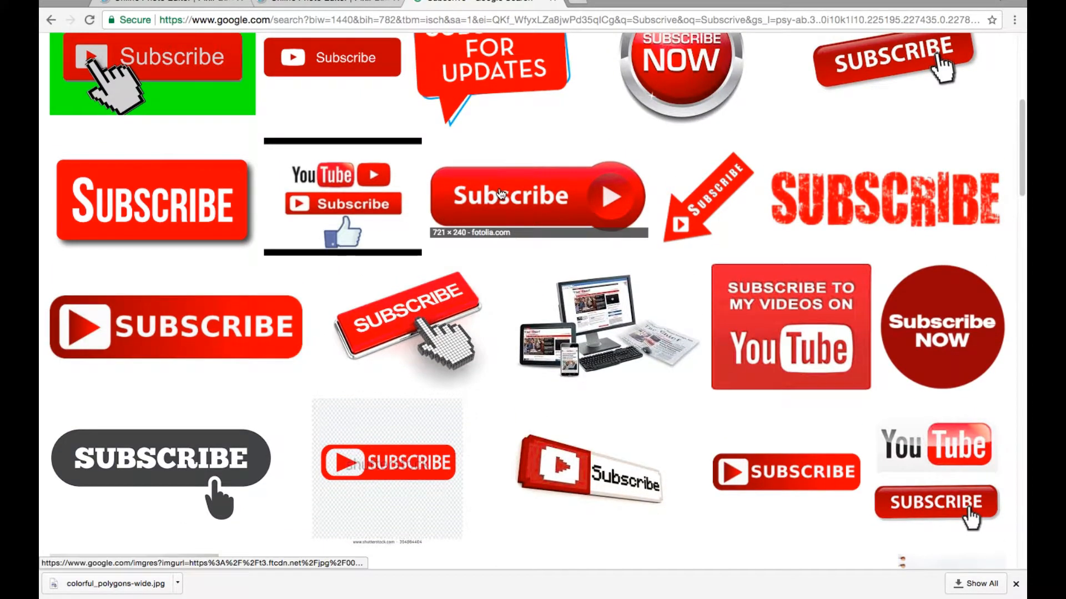
{"action": "left_click", "coordinate": [502, 194]}
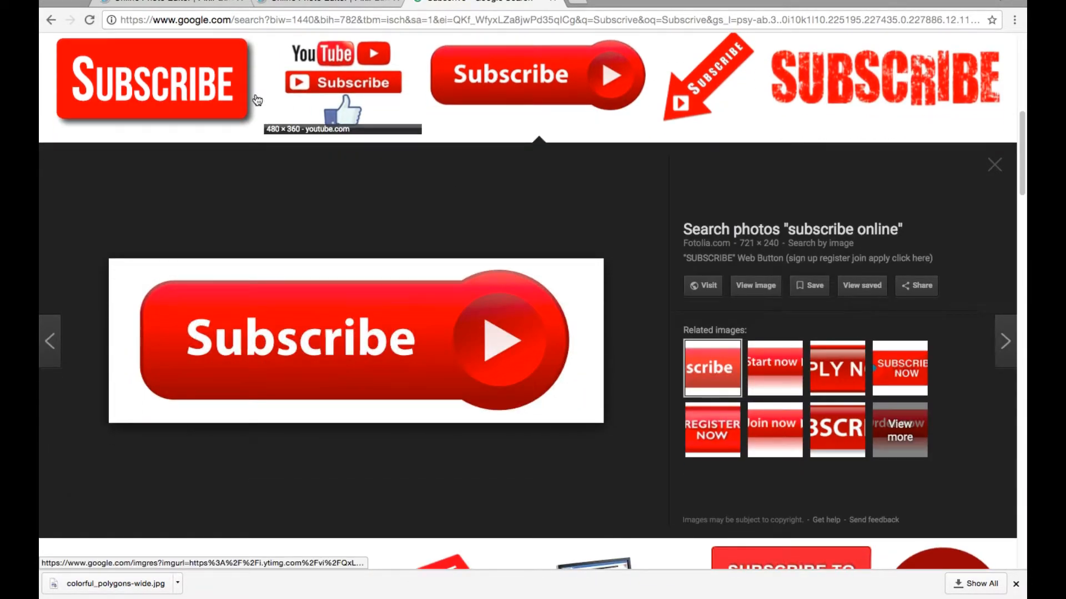
{"action": "left_click", "coordinate": [153, 83]}
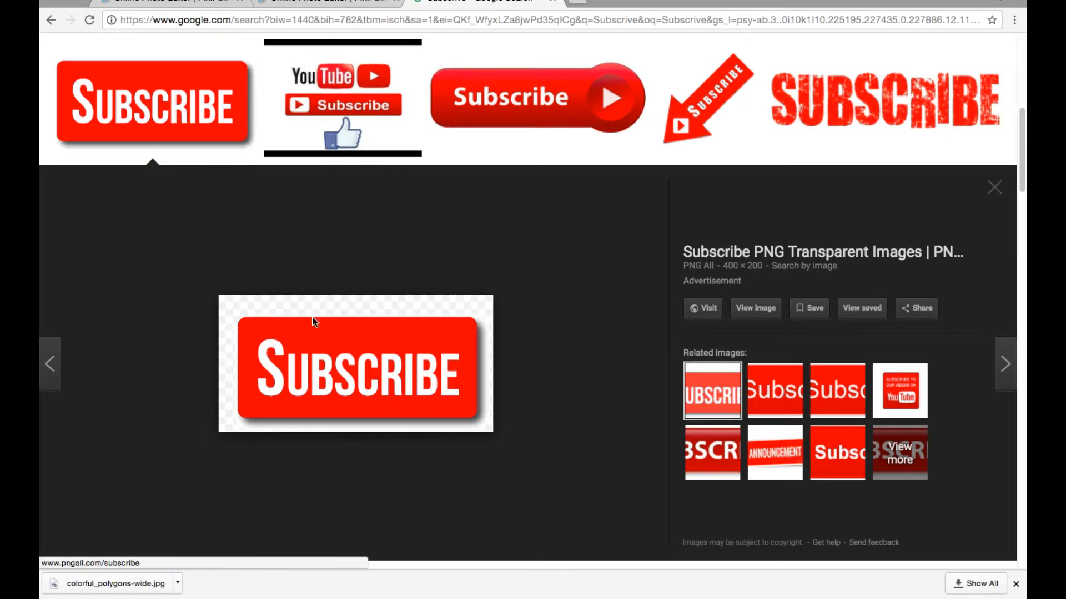
{"action": "right_click", "coordinate": [312, 318]}
{"action": "left_click", "coordinate": [418, 439]}
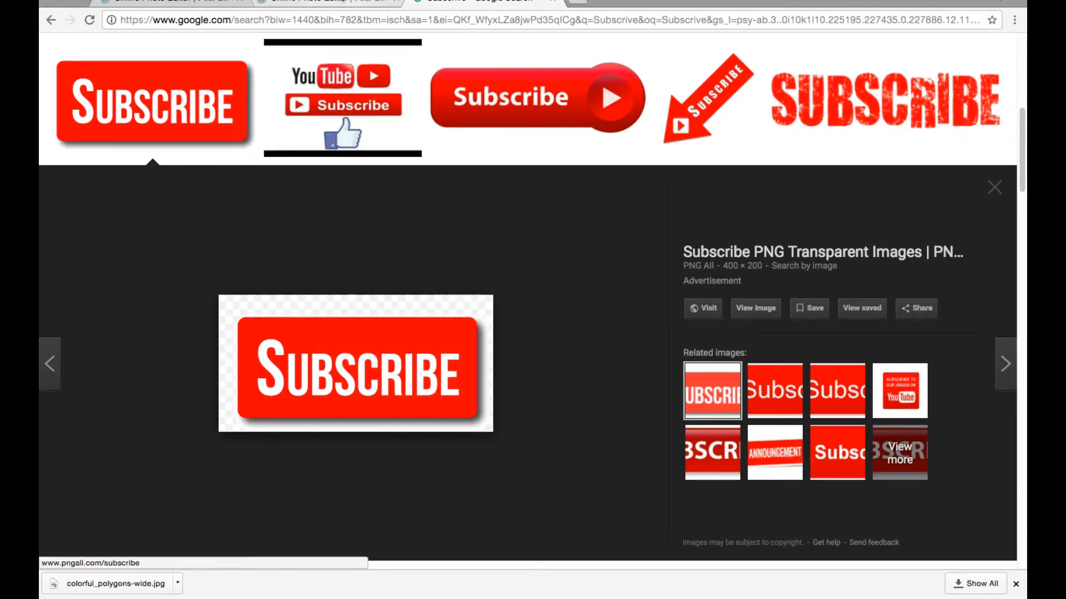
Switch to Pixlr Editor and try to open the PNG All Subscribe button from its copied image URL
{"action": "left_click", "coordinate": [339, 3]}
{"action": "left_click", "coordinate": [56, 40]}
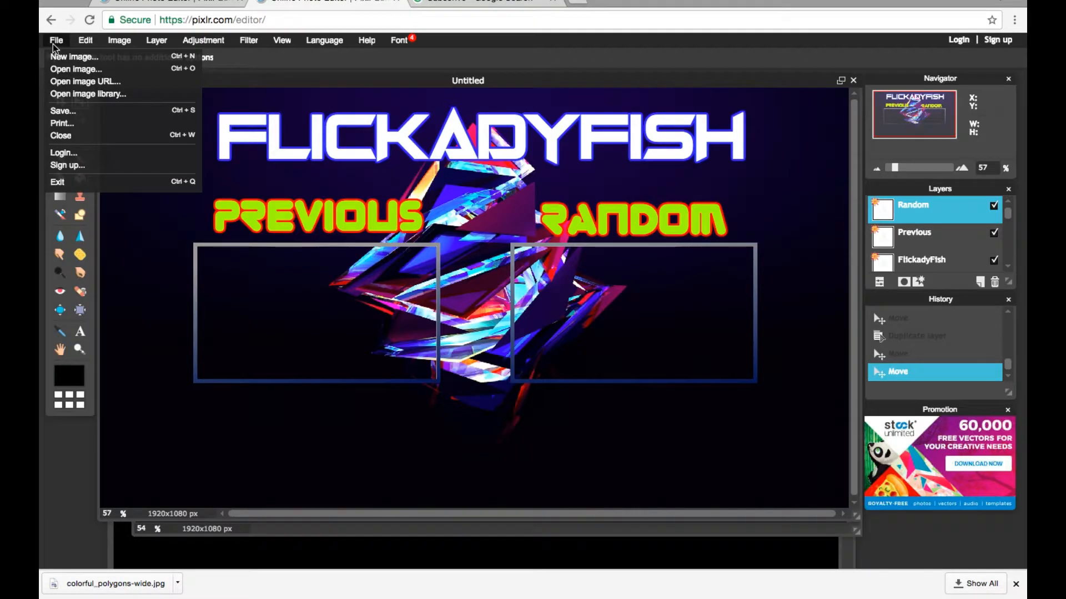
{"action": "left_click", "coordinate": [78, 82]}
{"action": "key", "text": "ctrl+v"}
{"action": "key", "text": "Return"}
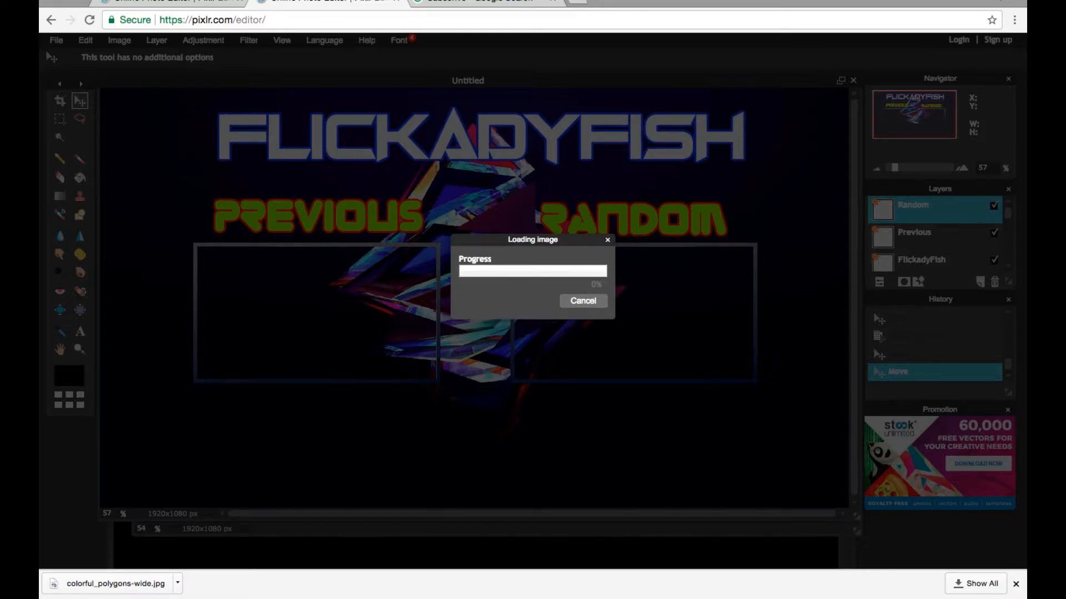
{"action": "left_click", "coordinate": [595, 331]}
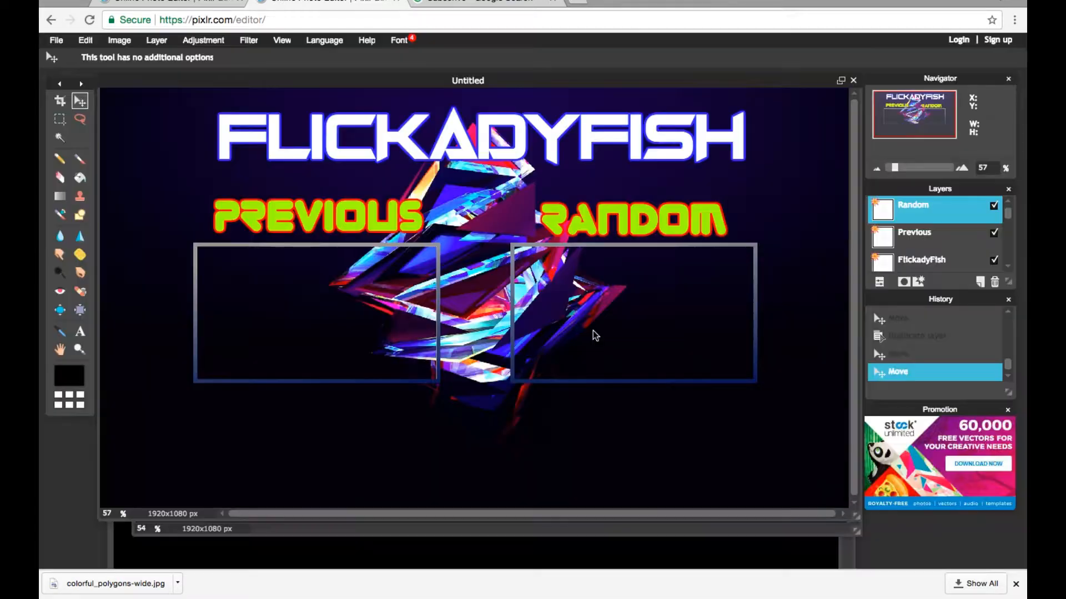
Return to the Google subscribe image results, view the source page of the Dribbble Subscribe button, and close it
{"action": "left_click", "coordinate": [491, 10]}
{"action": "scroll", "coordinate": [490, 166], "scroll_direction": "up", "scroll_amount": 5}
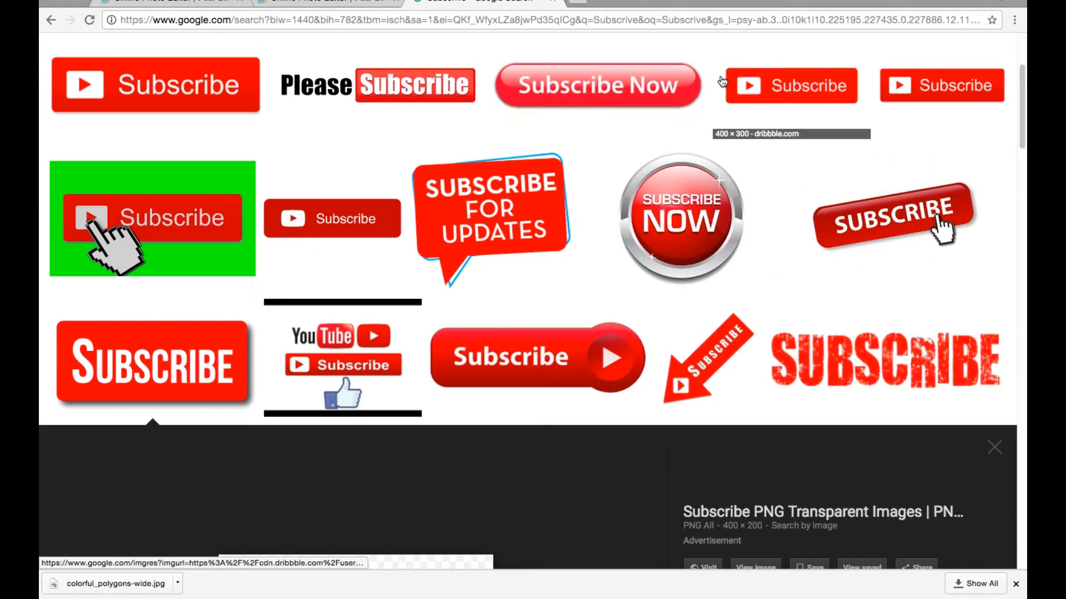
{"action": "left_click", "coordinate": [794, 81]}
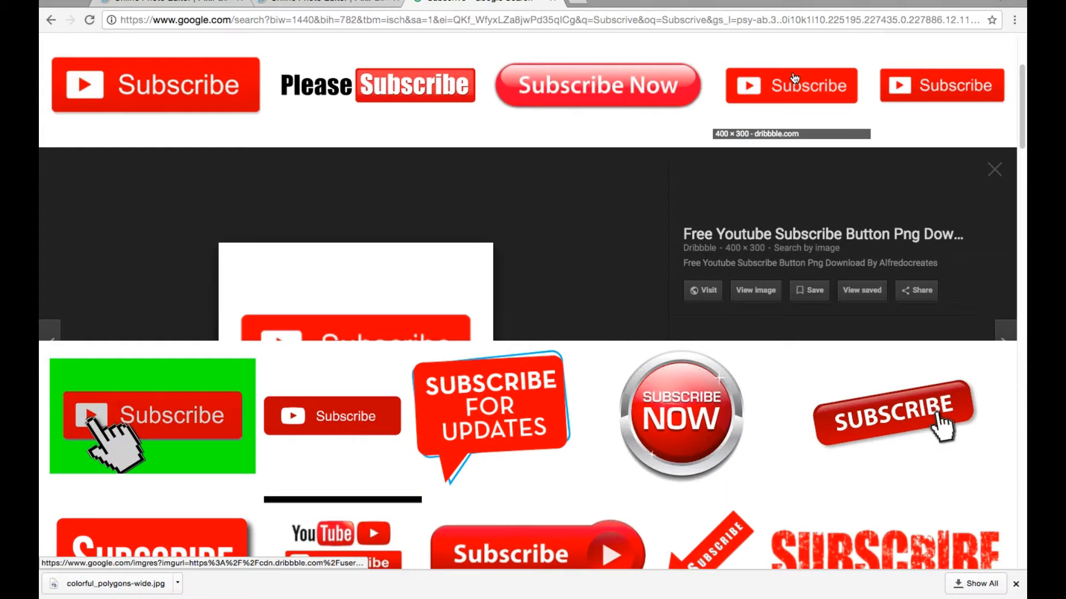
{"action": "left_click", "coordinate": [370, 387]}
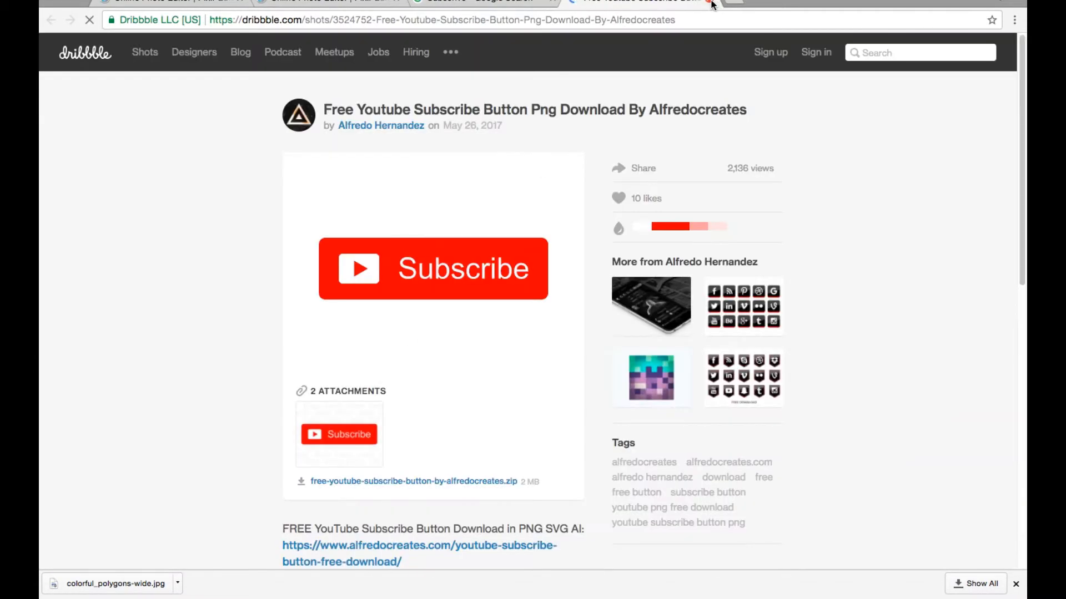
{"action": "key", "text": "super+w"}
Copy the image address of the 400 × 400 transparent YouTube Subscribe button from StickPNG
{"action": "left_click", "coordinate": [937, 85]}
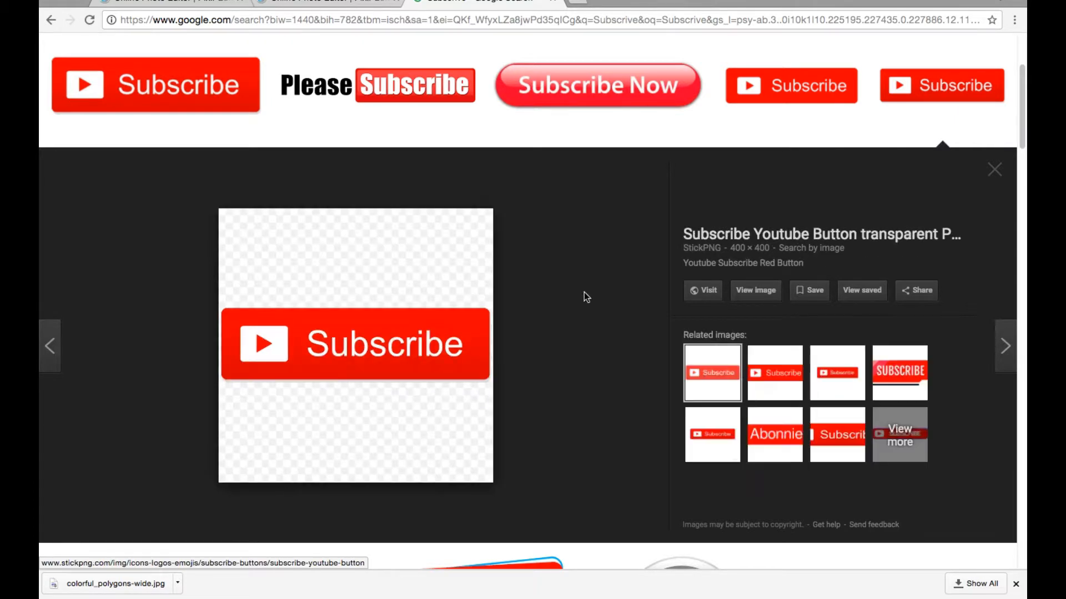
{"action": "right_click", "coordinate": [460, 327]}
{"action": "left_click", "coordinate": [533, 448]}
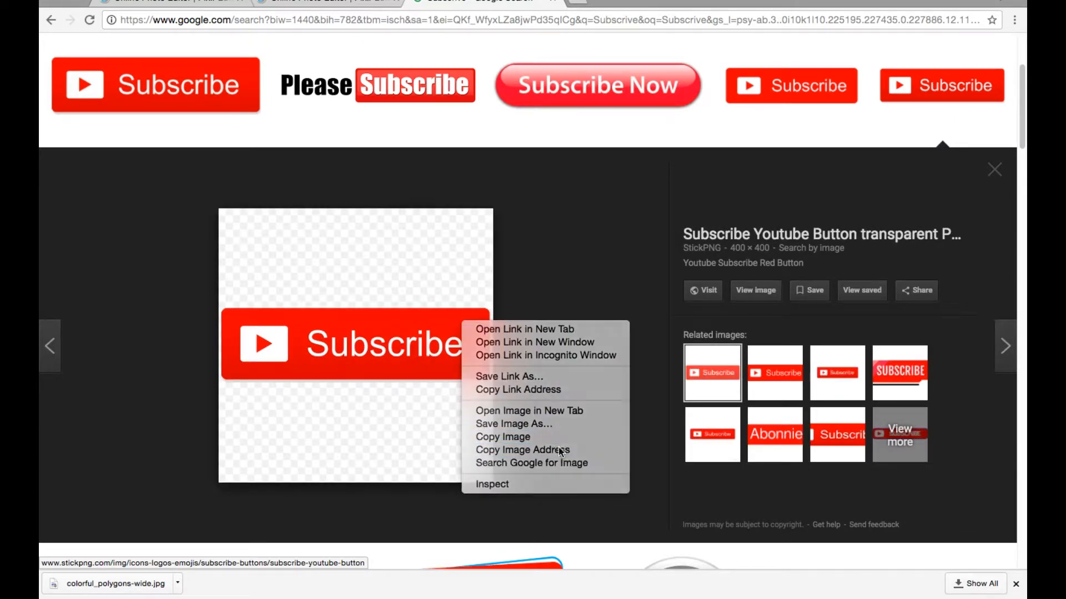
Switch to Pixlr Editor and open the StickPNG Subscribe button from its copied image URL
{"action": "left_click", "coordinate": [327, 3]}
{"action": "left_click", "coordinate": [55, 40]}
{"action": "left_click", "coordinate": [100, 89]}
{"action": "key", "text": "ctrl+v"}
{"action": "key", "text": "Return"}
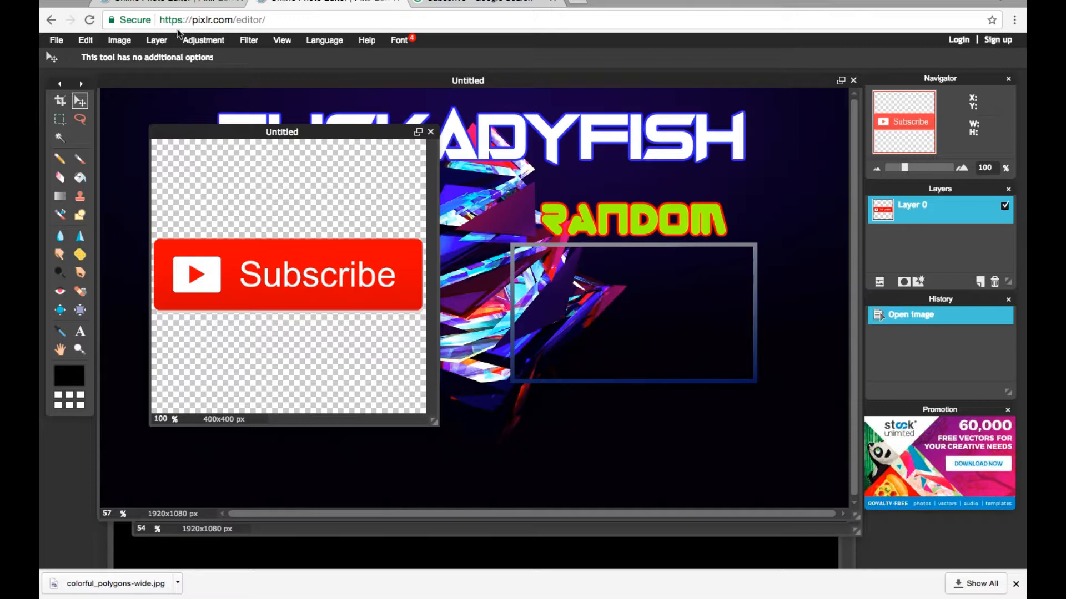
Resize the Subscribe button image to 800 pixels wide and place it on the end screen, centred below the two video frames
{"action": "left_click", "coordinate": [121, 41]}
{"action": "left_click", "coordinate": [141, 57]}
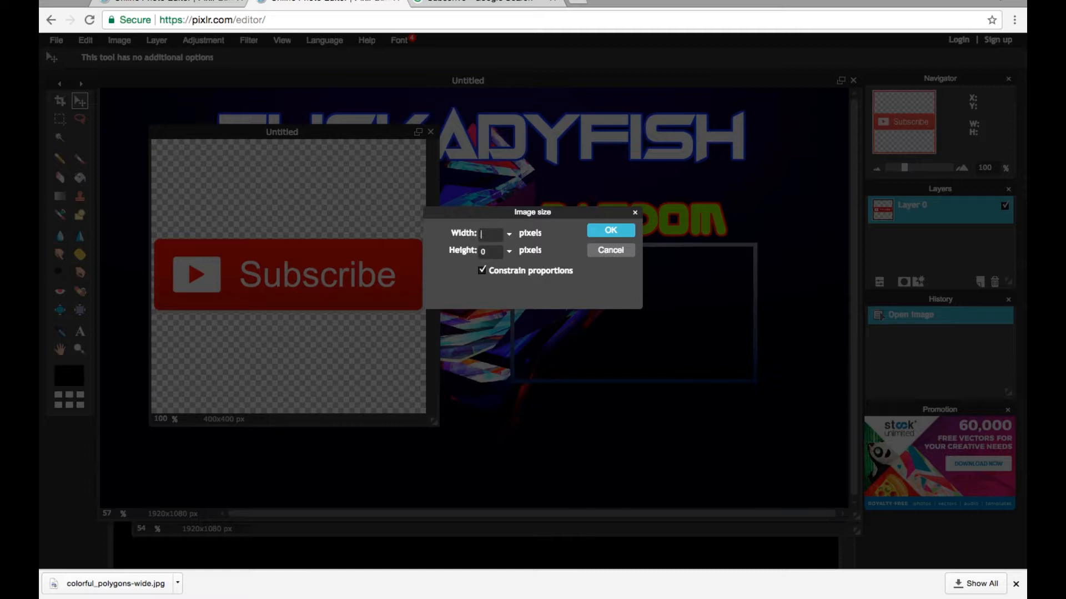
{"action": "type", "text": "800"}
{"action": "key", "text": "Return"}
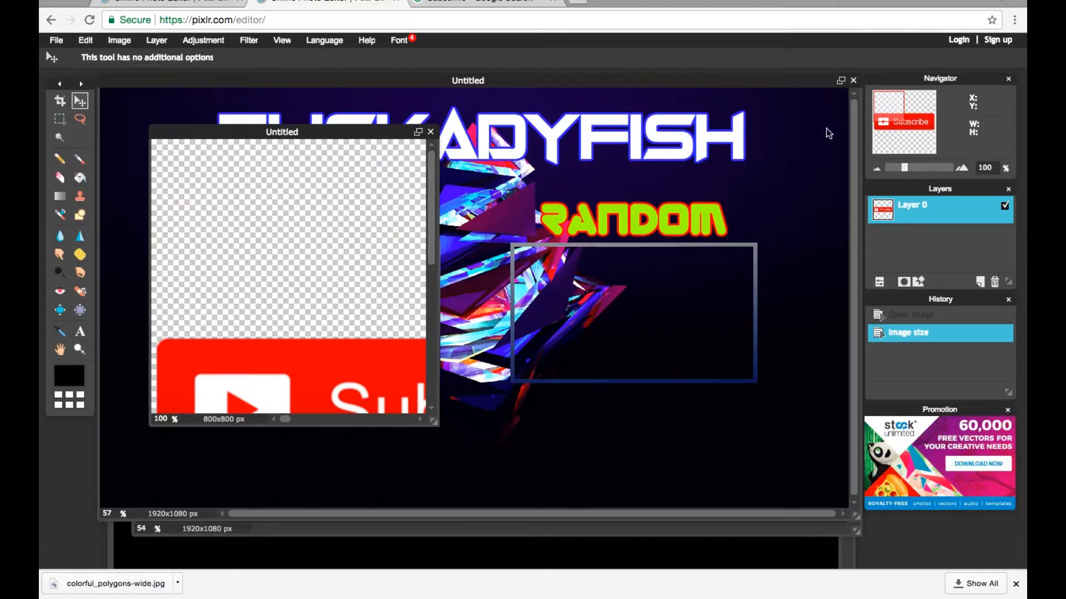
{"action": "left_click_drag", "start_coordinate": [955, 220], "coordinate": [673, 281]}
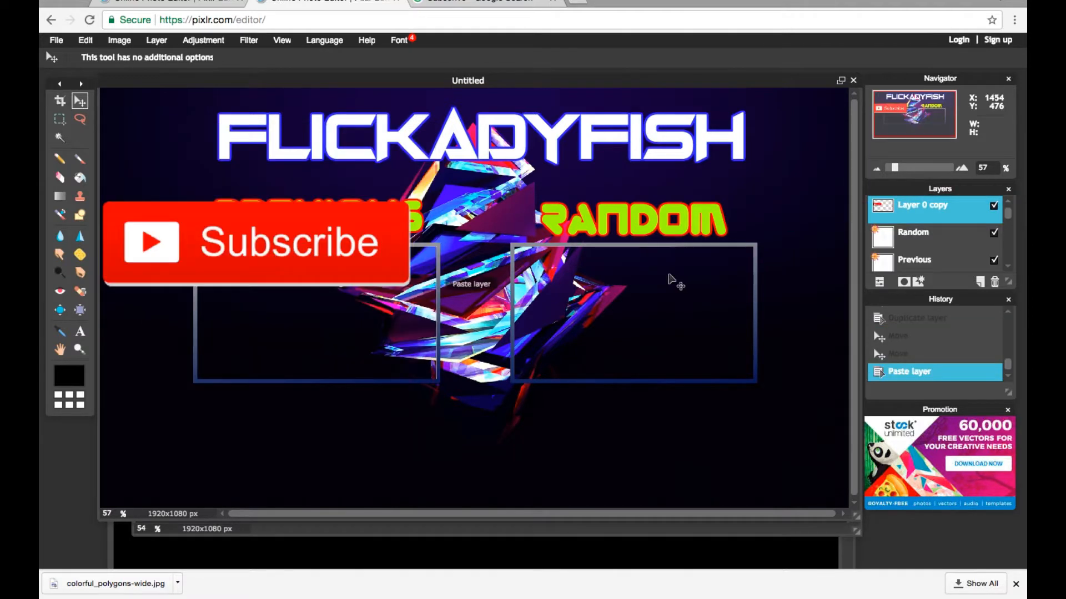
{"action": "left_click_drag", "start_coordinate": [336, 213], "coordinate": [558, 407]}
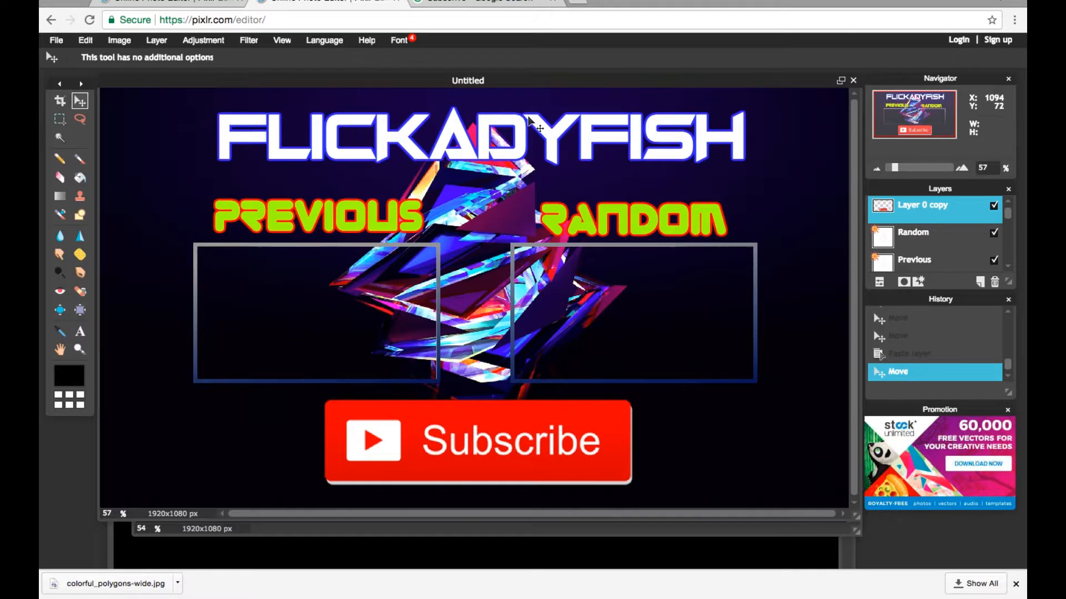
Switch to the Google image results and search for "Cursor"
{"action": "left_click", "coordinate": [549, 3]}
{"action": "scroll", "coordinate": [428, 181], "scroll_direction": "up", "scroll_amount": 5}
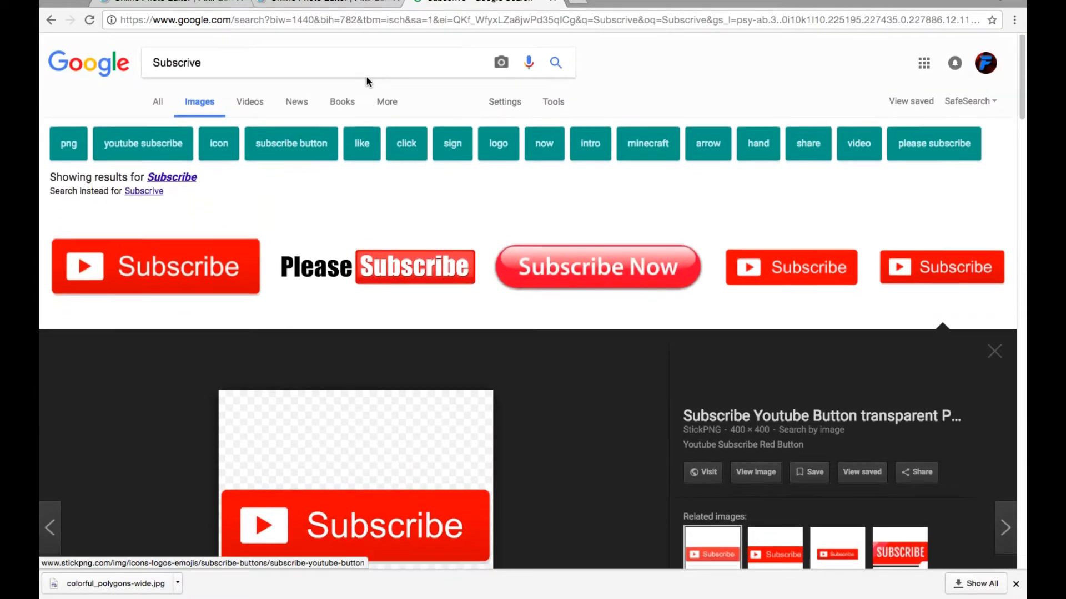
{"action": "triple_click", "coordinate": [317, 65]}
{"action": "key", "text": "BackSpace"}
{"action": "type", "text": "Curs"}
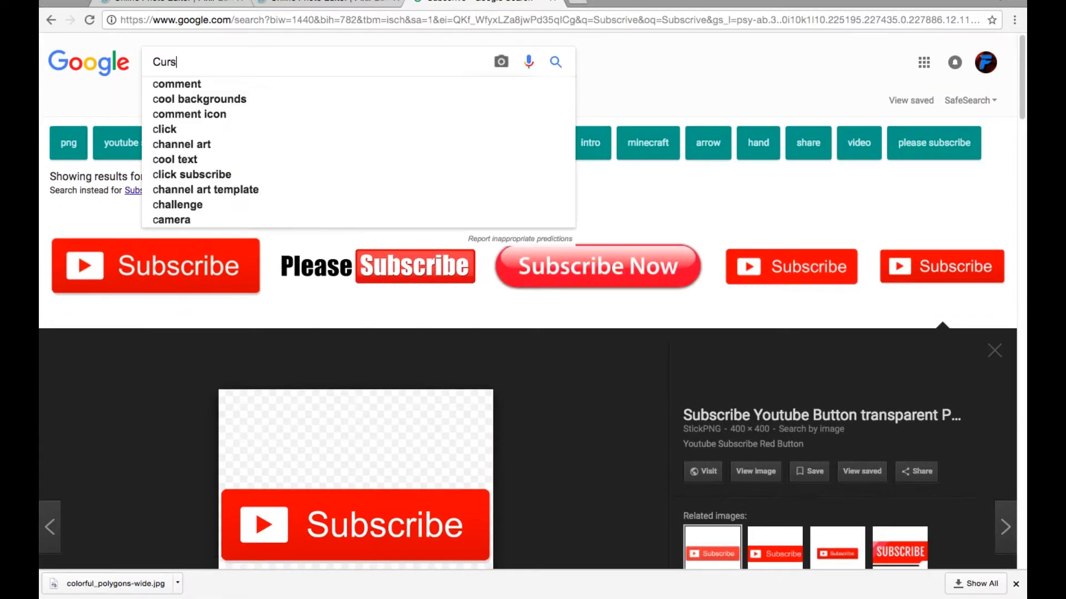
{"action": "type", "text": "or"}
{"action": "key", "text": "Return"}
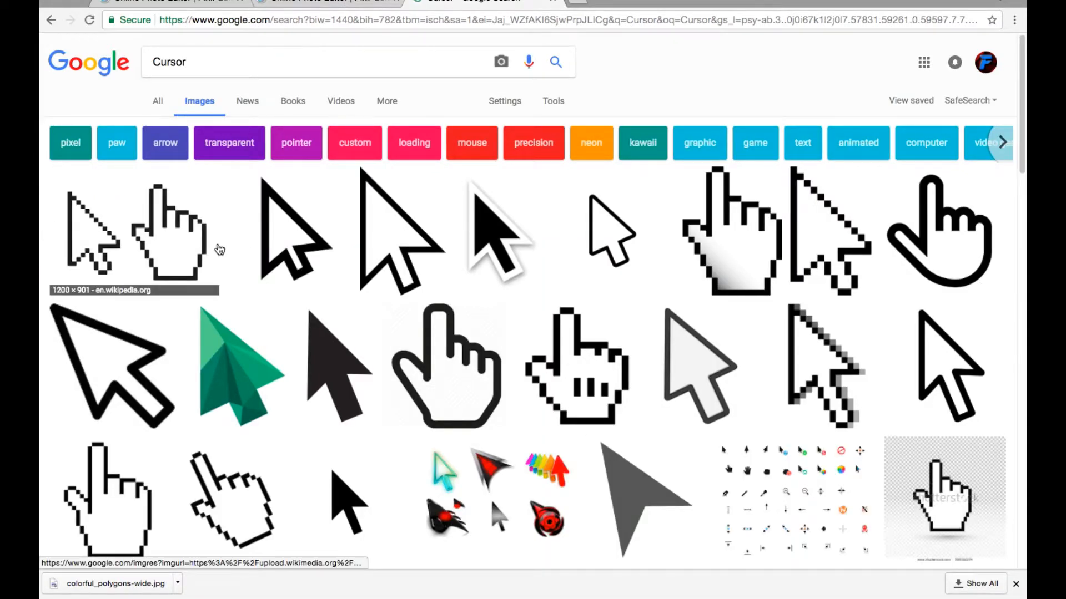
Preview the Wikipedia pointer image, and copy the image address of the 556 × 720 hand cursor from Pixabay
{"action": "left_click", "coordinate": [219, 248]}
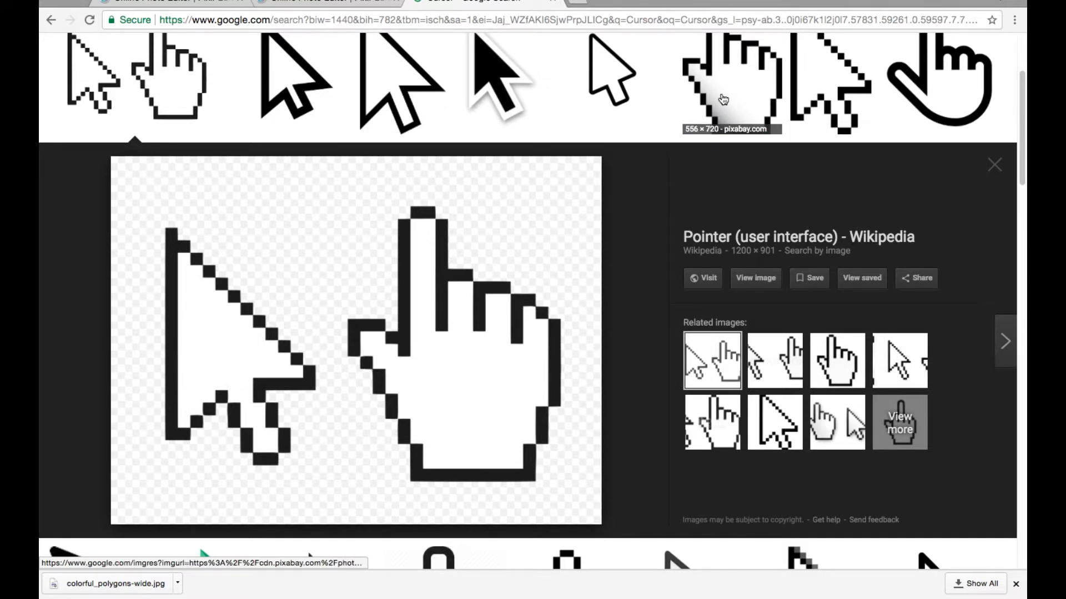
{"action": "left_click", "coordinate": [723, 99]}
{"action": "right_click", "coordinate": [420, 363]}
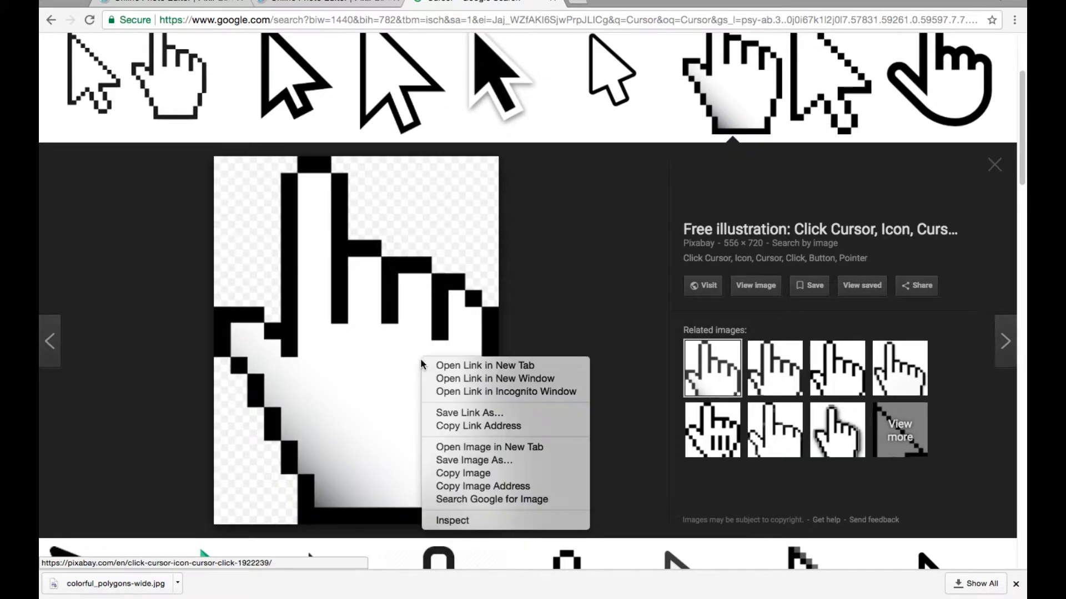
{"action": "left_click", "coordinate": [495, 486]}
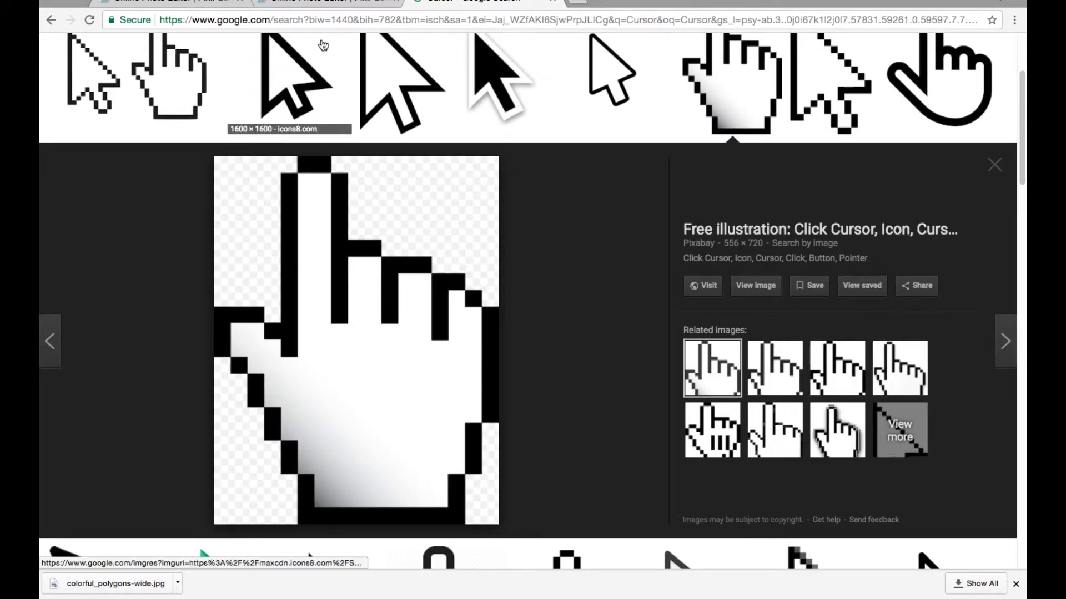
Switch to Pixlr Editor and try to open the Pixabay hand cursor from its copied image URL
{"action": "left_click", "coordinate": [324, 6]}
{"action": "left_click", "coordinate": [56, 40]}
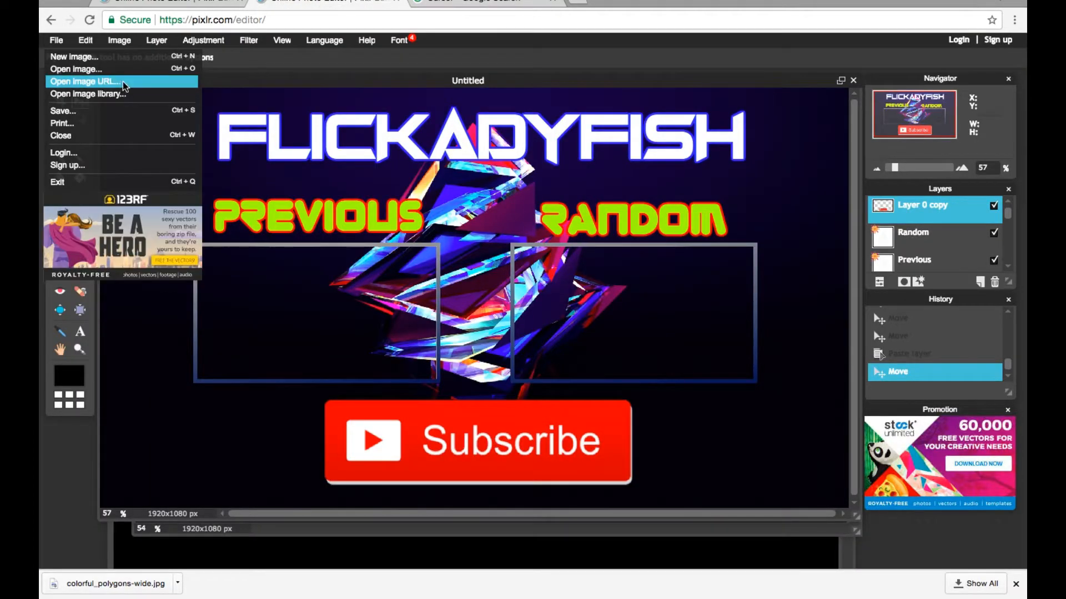
{"action": "left_click", "coordinate": [111, 83]}
{"action": "key", "text": "ctrl+v"}
{"action": "key", "text": "Return"}
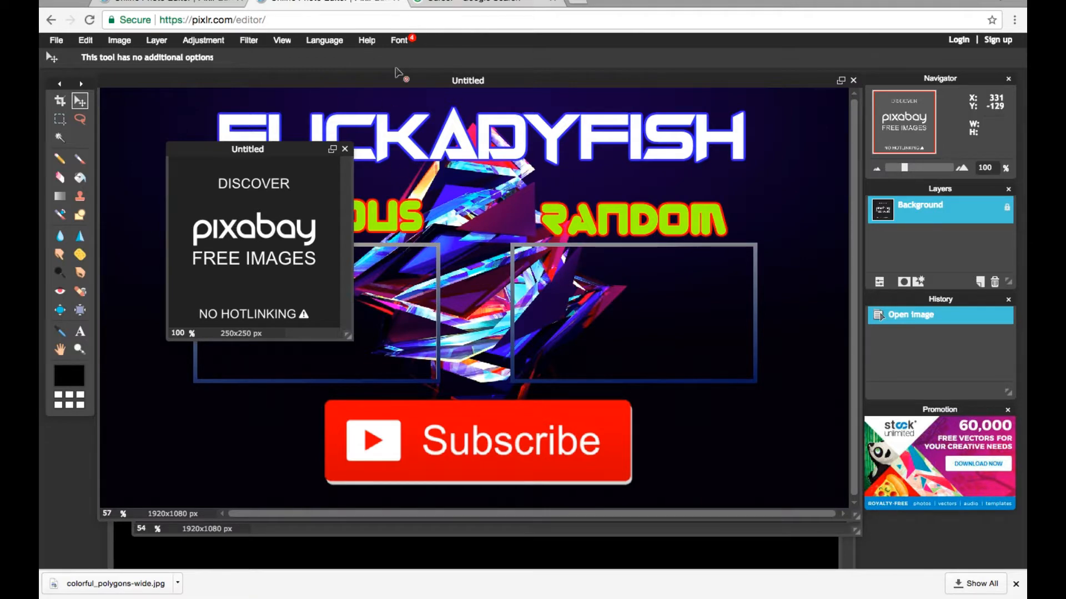
Return to the Google cursor results and copy the image address of the 280 × 400 black arrow cursor from UX StackExchange
{"action": "left_click", "coordinate": [481, 3]}
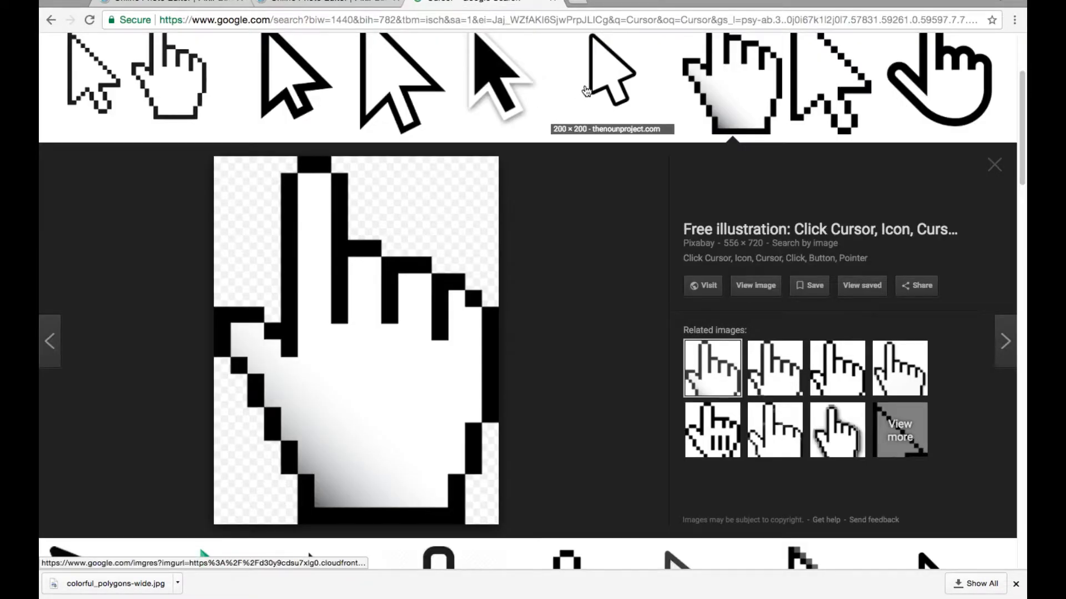
{"action": "left_click", "coordinate": [498, 111]}
{"action": "right_click", "coordinate": [379, 292]}
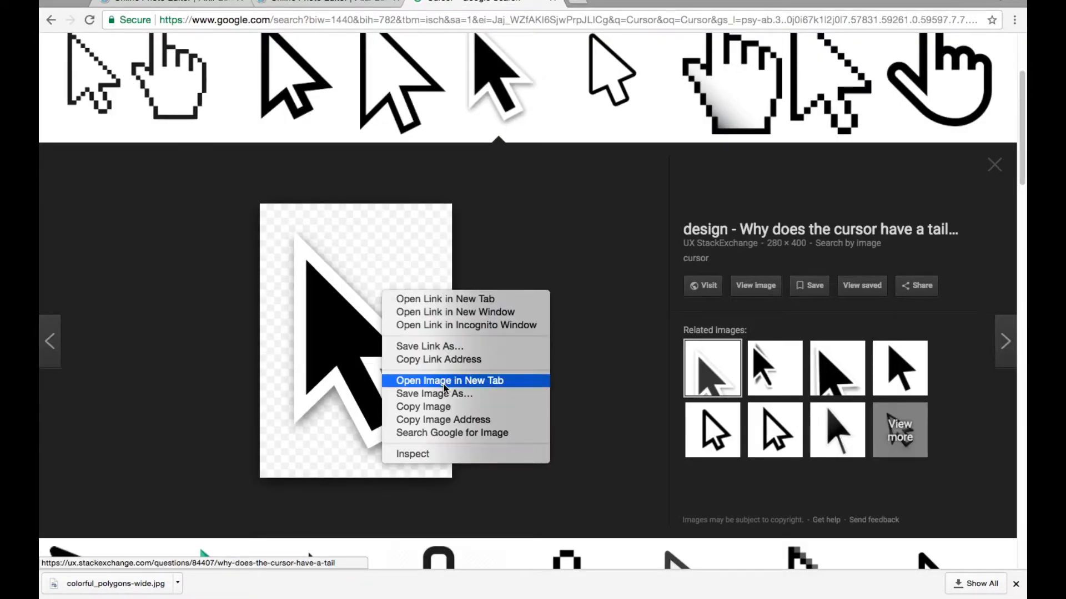
{"action": "left_click", "coordinate": [444, 420]}
Switch to Pixlr Editor, close the Pixabay placeholder image, and open the black arrow cursor from its copied image URL
{"action": "left_click", "coordinate": [383, 13]}
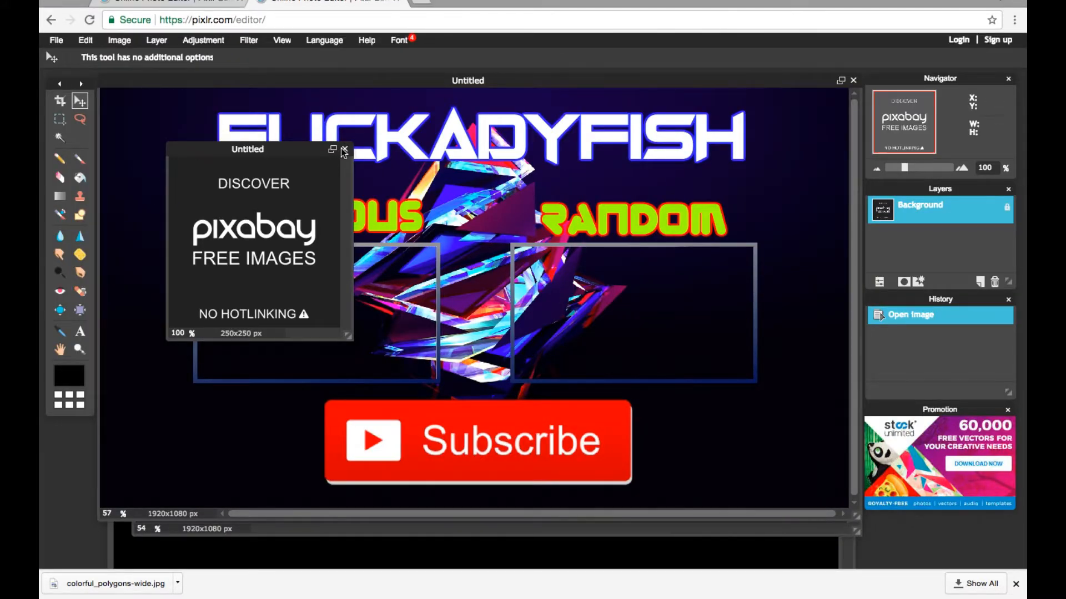
{"action": "left_click", "coordinate": [344, 150]}
{"action": "left_click", "coordinate": [57, 42]}
{"action": "left_click", "coordinate": [79, 89]}
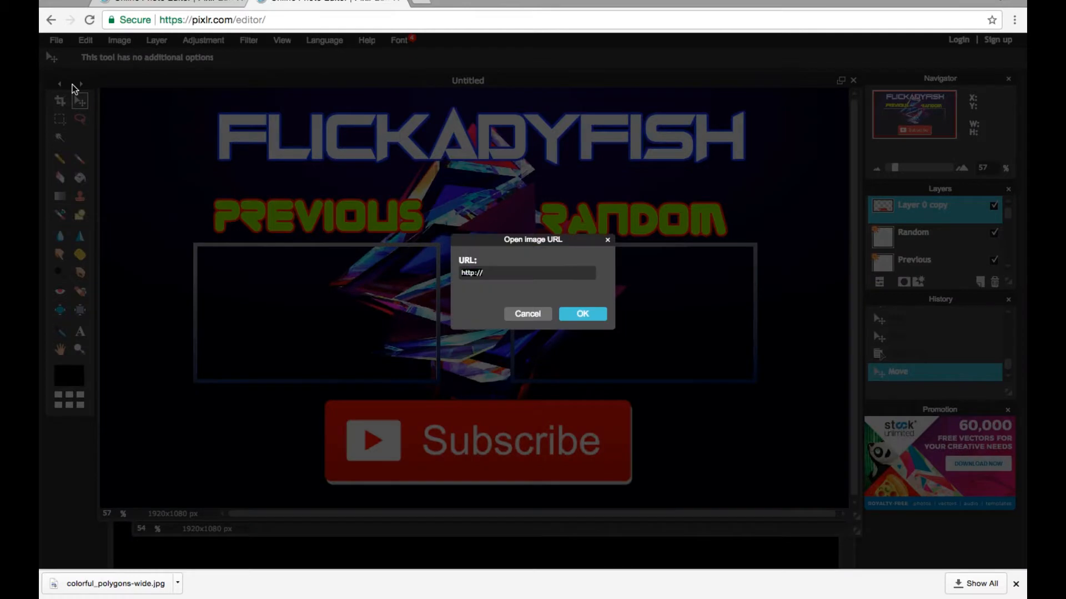
{"action": "key", "text": "ctrl+v"}
{"action": "key", "text": "Return"}
Try placing the full-size arrow cursor over the right end of the Subscribe button, and undo the placement
{"action": "left_click_drag", "start_coordinate": [880, 211], "coordinate": [266, 271]}
{"action": "left_click_drag", "start_coordinate": [167, 191], "coordinate": [639, 452]}
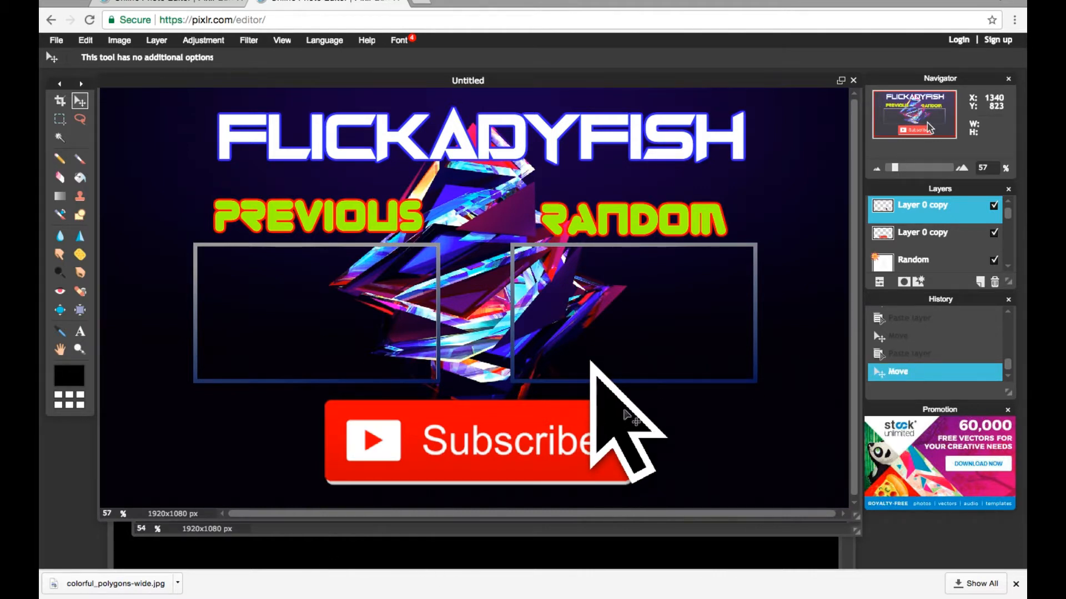
{"action": "key", "text": "super+z"}
{"action": "key", "text": "super+z"}
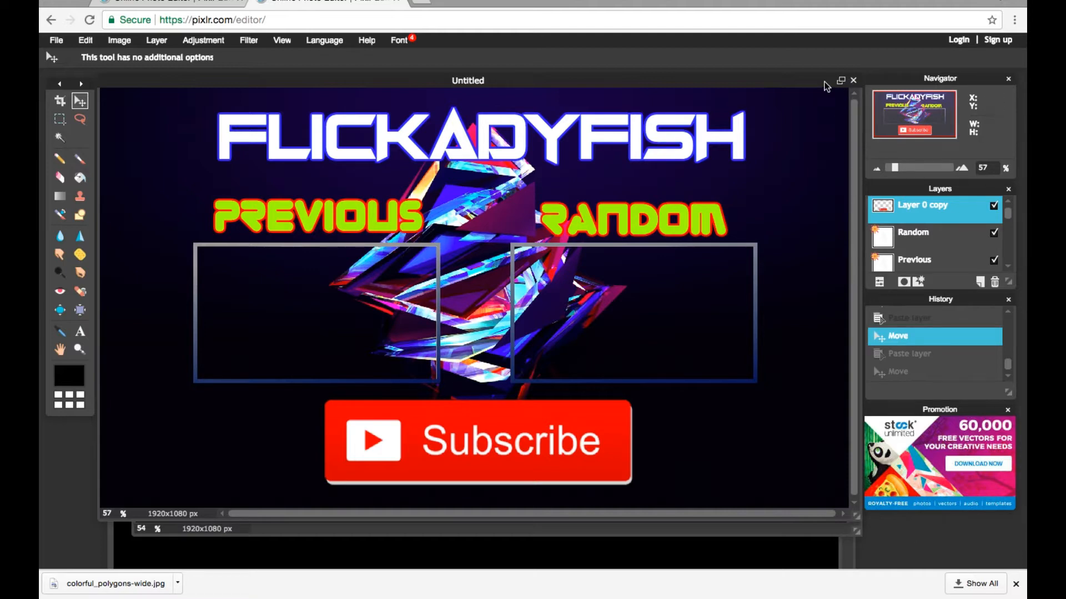
Move the end screen window aside and resize the arrow cursor image to 100 pixels wide with constrained proportions
{"action": "left_click_drag", "start_coordinate": [714, 79], "coordinate": [714, 287]}
{"action": "left_click", "coordinate": [271, 158]}
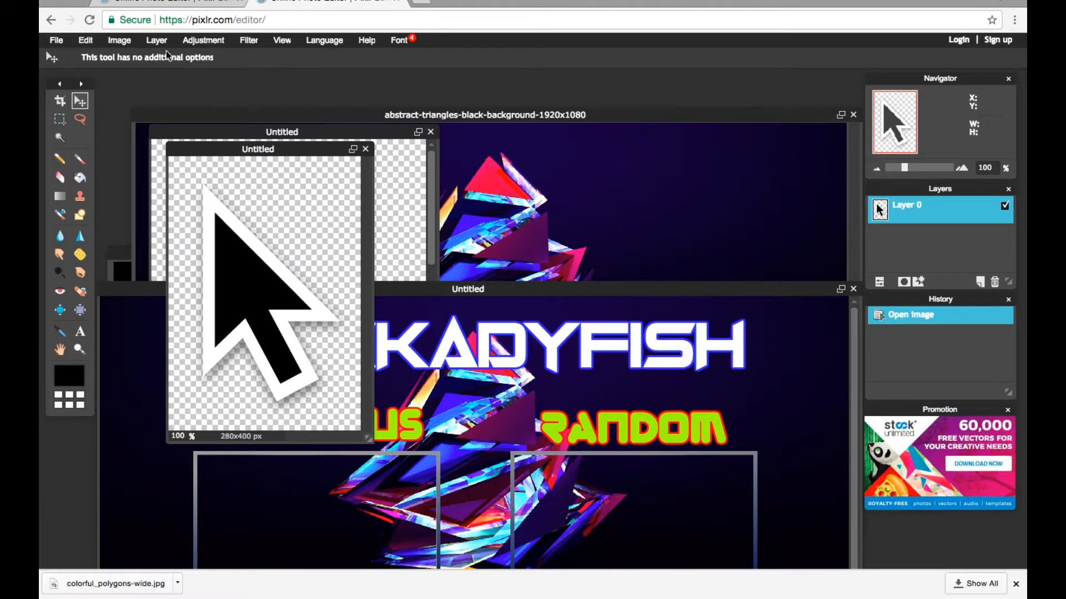
{"action": "left_click", "coordinate": [119, 40]}
{"action": "left_click", "coordinate": [136, 58]}
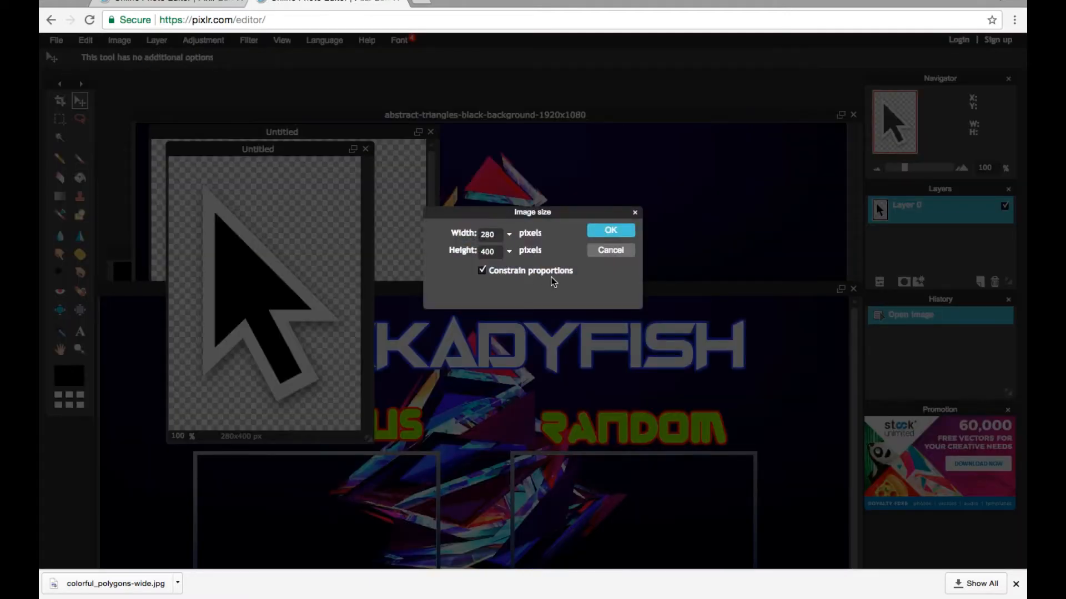
{"action": "left_click", "coordinate": [496, 236]}
{"action": "key", "text": "BackSpace"}
{"action": "key", "text": "BackSpace"}
{"action": "key", "text": "BackSpace"}
{"action": "type", "text": "100"}
{"action": "key", "text": "Return"}
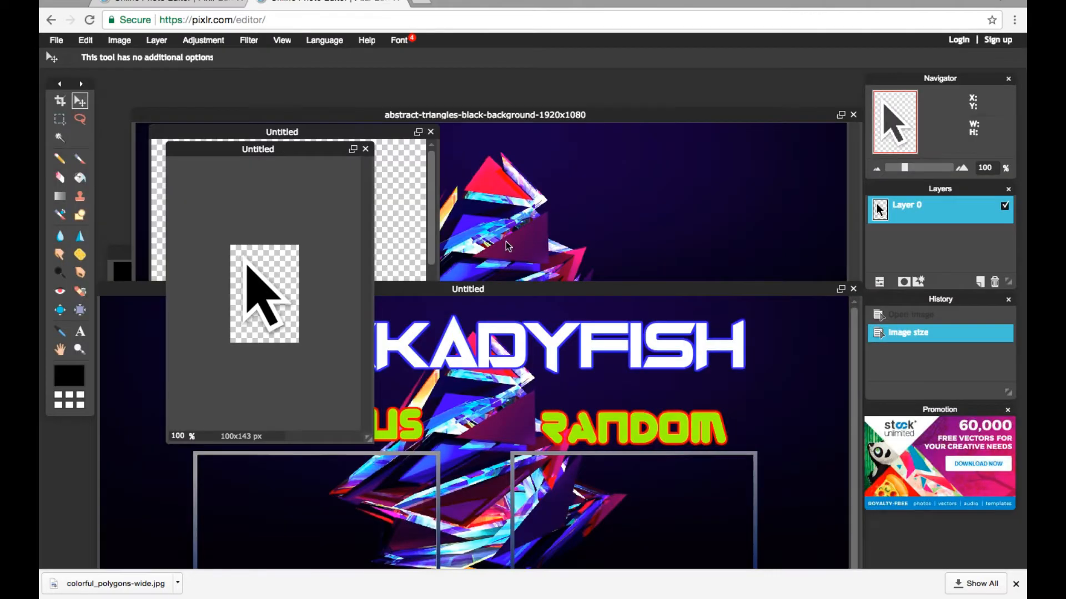
Add the resized arrow cursor to the end screen and position it on the lower-right corner of the Subscribe button
{"action": "left_click_drag", "start_coordinate": [974, 206], "coordinate": [716, 373]}
{"action": "left_click_drag", "start_coordinate": [438, 286], "coordinate": [464, 71]}
{"action": "left_click_drag", "start_coordinate": [145, 118], "coordinate": [653, 477]}
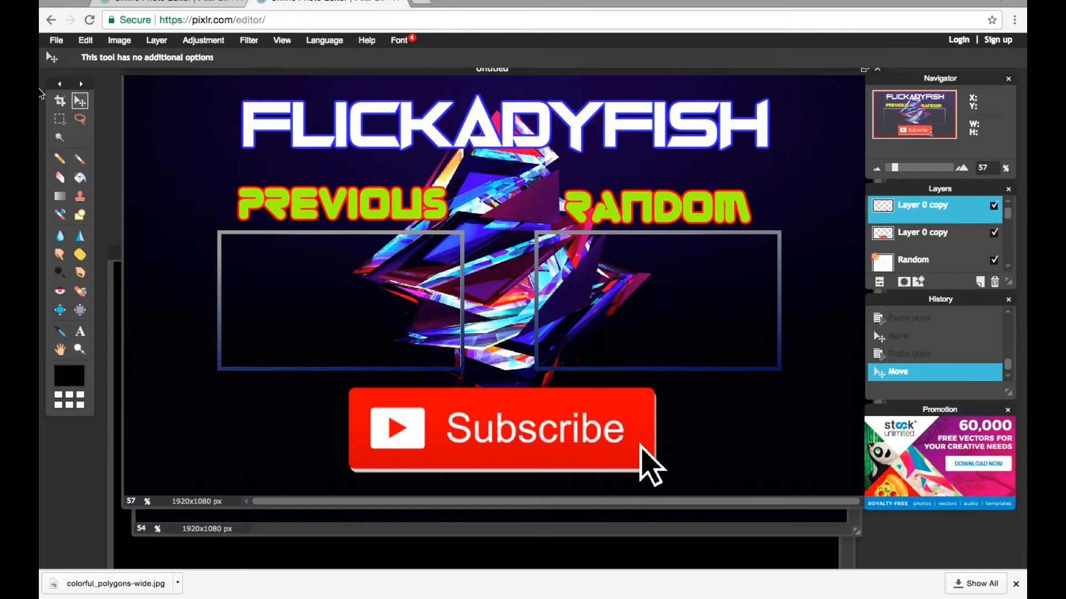
Save the end screen to the computer as a full-quality PNG named "Outro" in the zorque 2 folder
{"action": "left_click", "coordinate": [56, 40]}
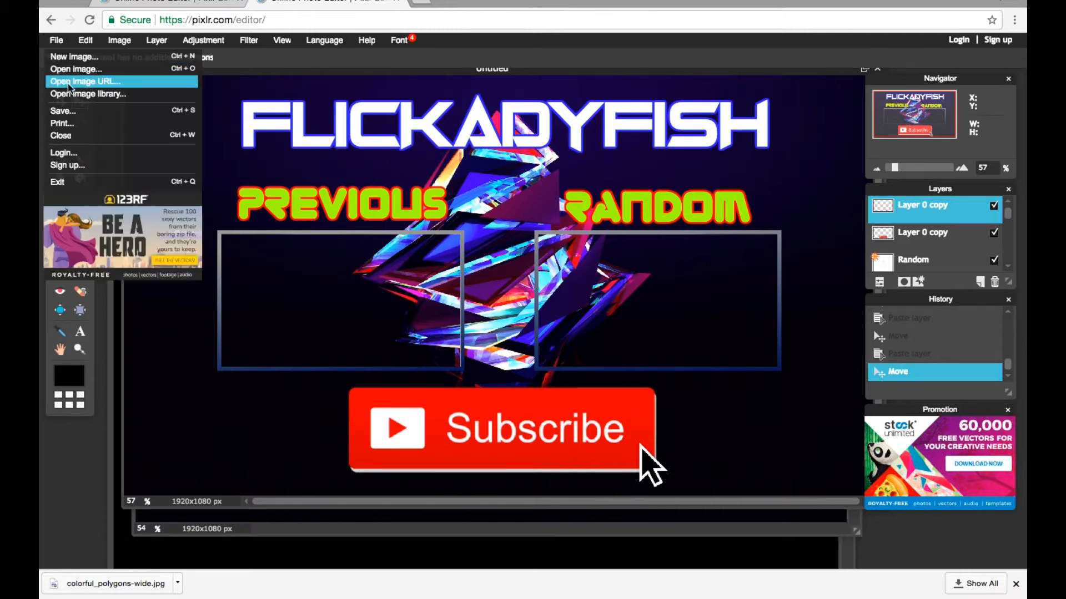
{"action": "left_click", "coordinate": [70, 114]}
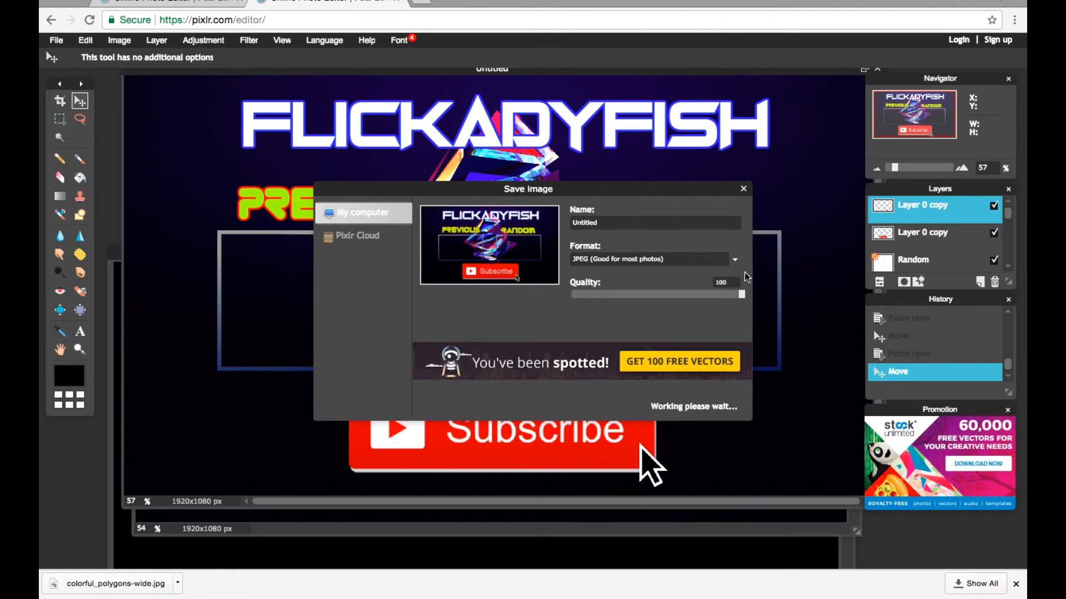
{"action": "left_click", "coordinate": [732, 260]}
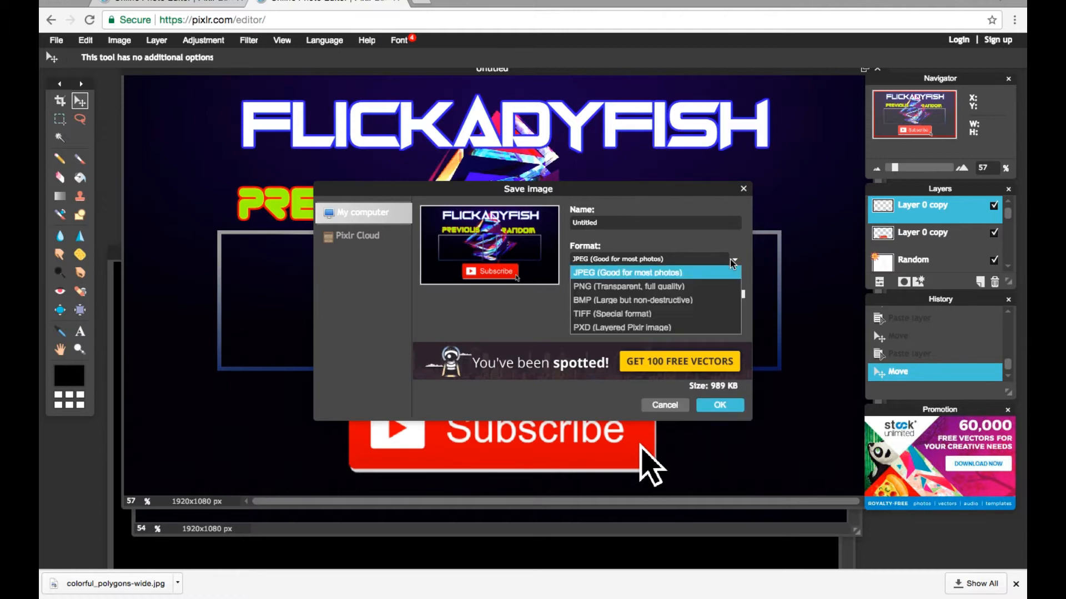
{"action": "left_click", "coordinate": [718, 291]}
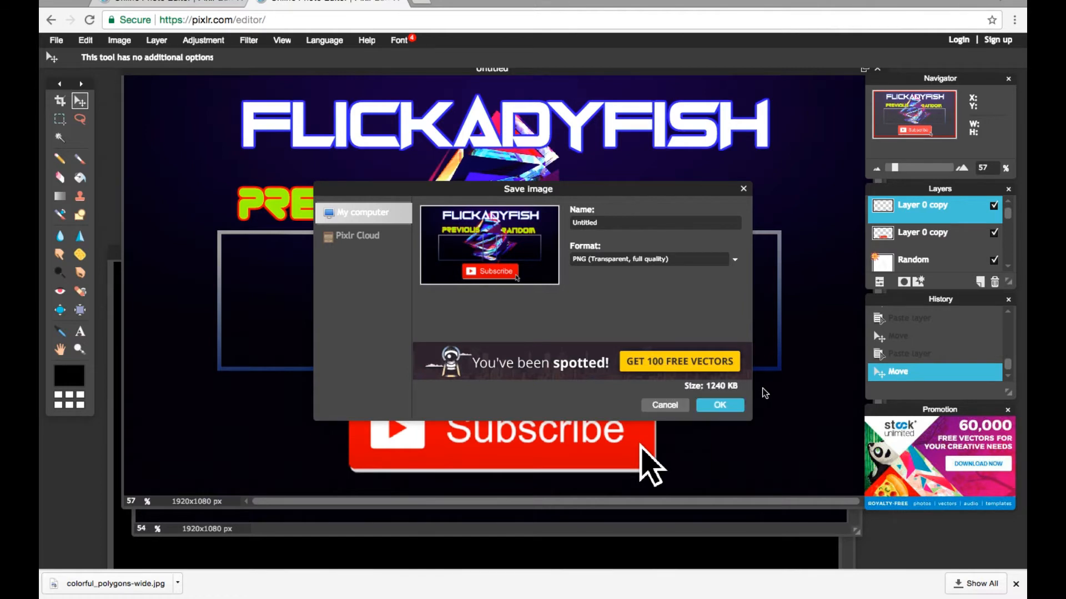
{"action": "left_click", "coordinate": [721, 406]}
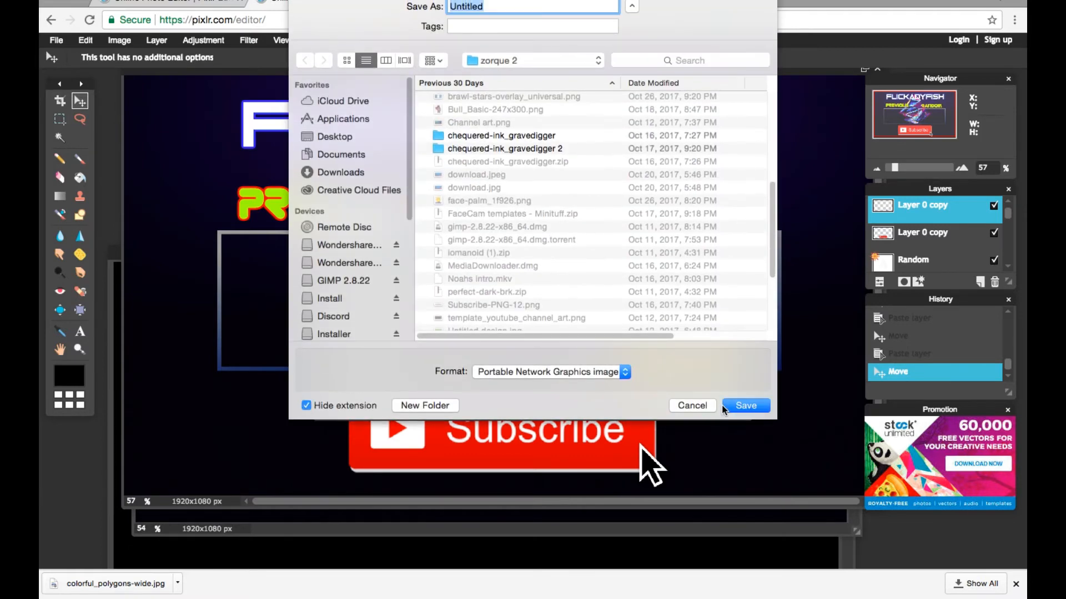
{"action": "key", "text": "BackSpace"}
{"action": "type", "text": "Outro"}
{"action": "key", "text": "Return"}
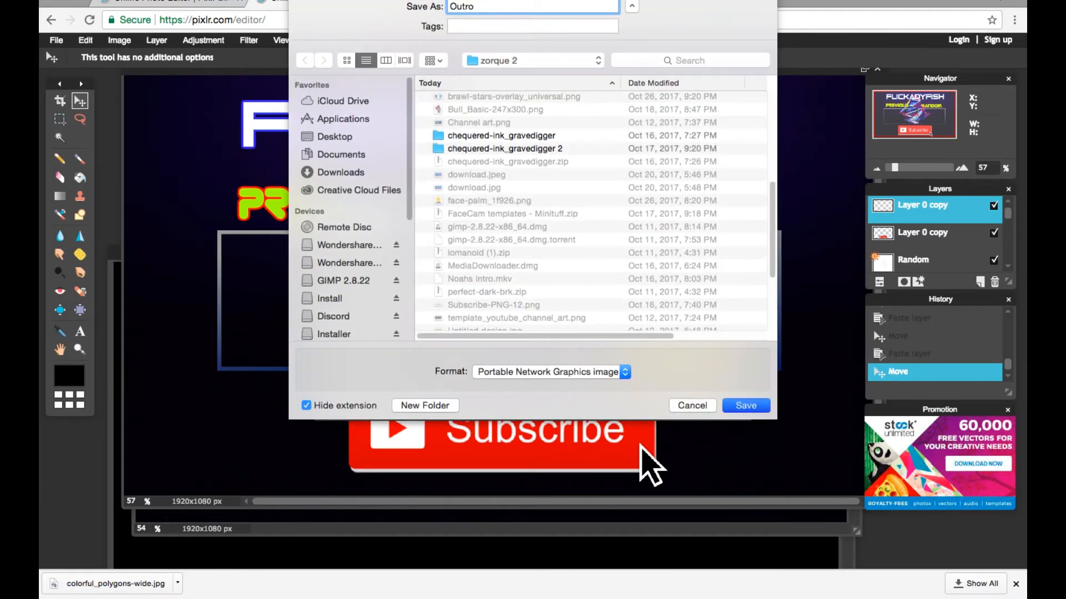